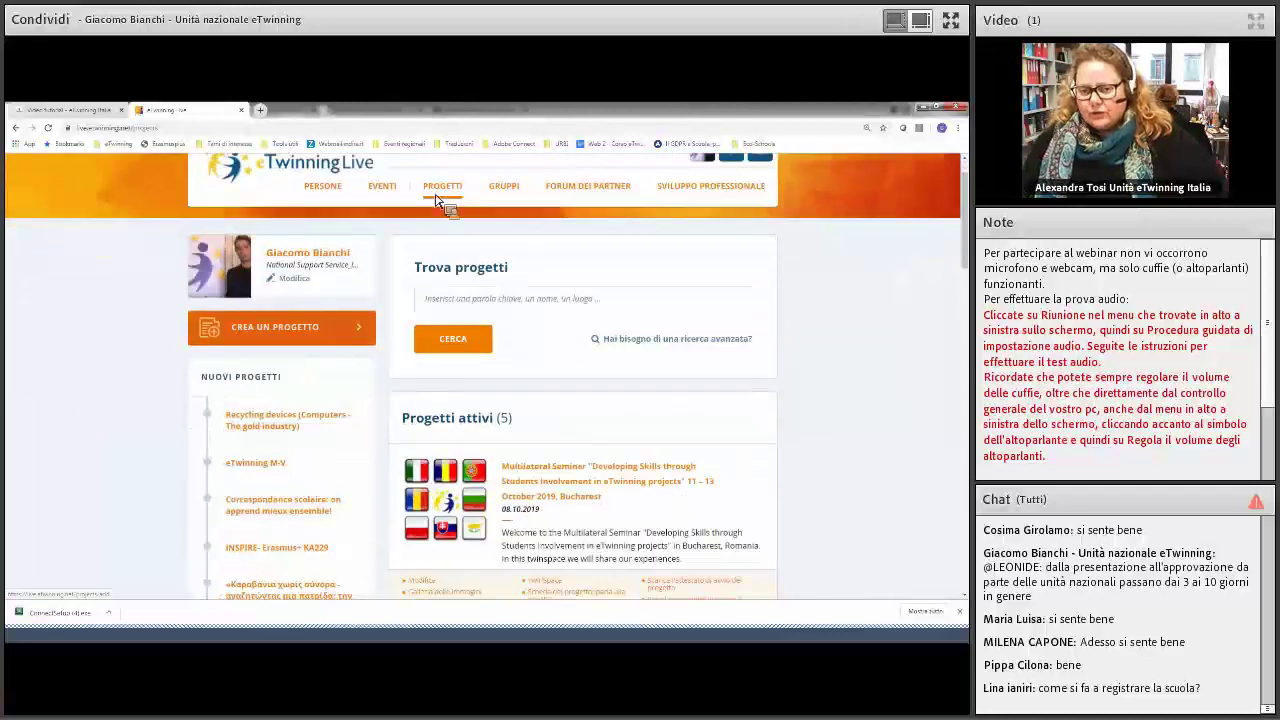
pyautogui.click(285, 340)
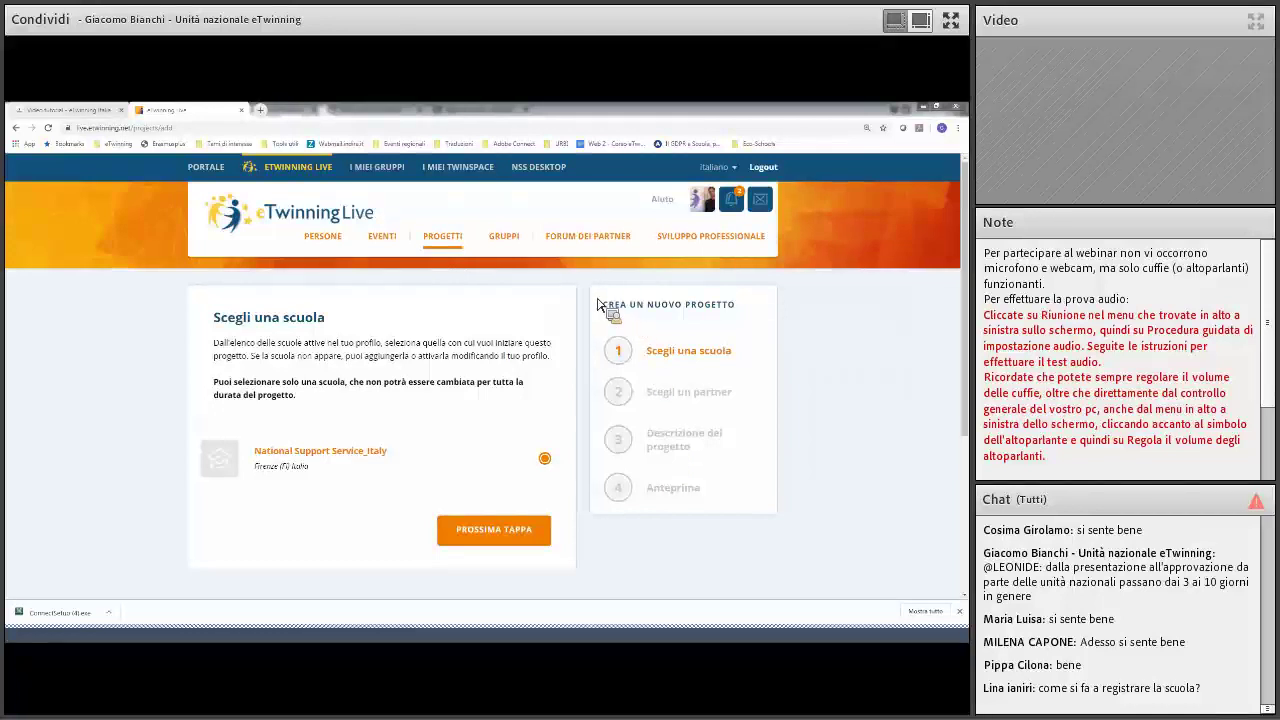
pyautogui.click(451, 249)
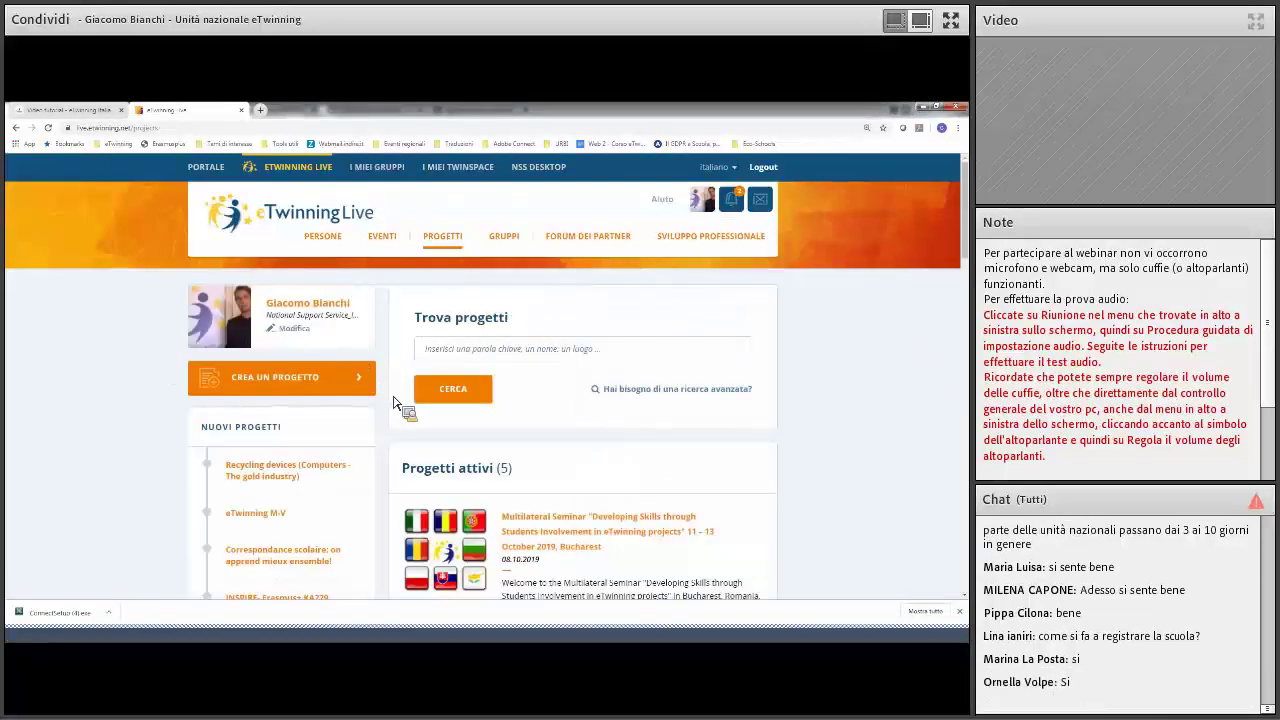
pyautogui.scroll(-1, 404, 408)
pyautogui.scroll(1, 270, 360)
# - Start creating a new project with National Support Service_Italy as its school and proceed to the partner choice
pyautogui.click(285, 388)
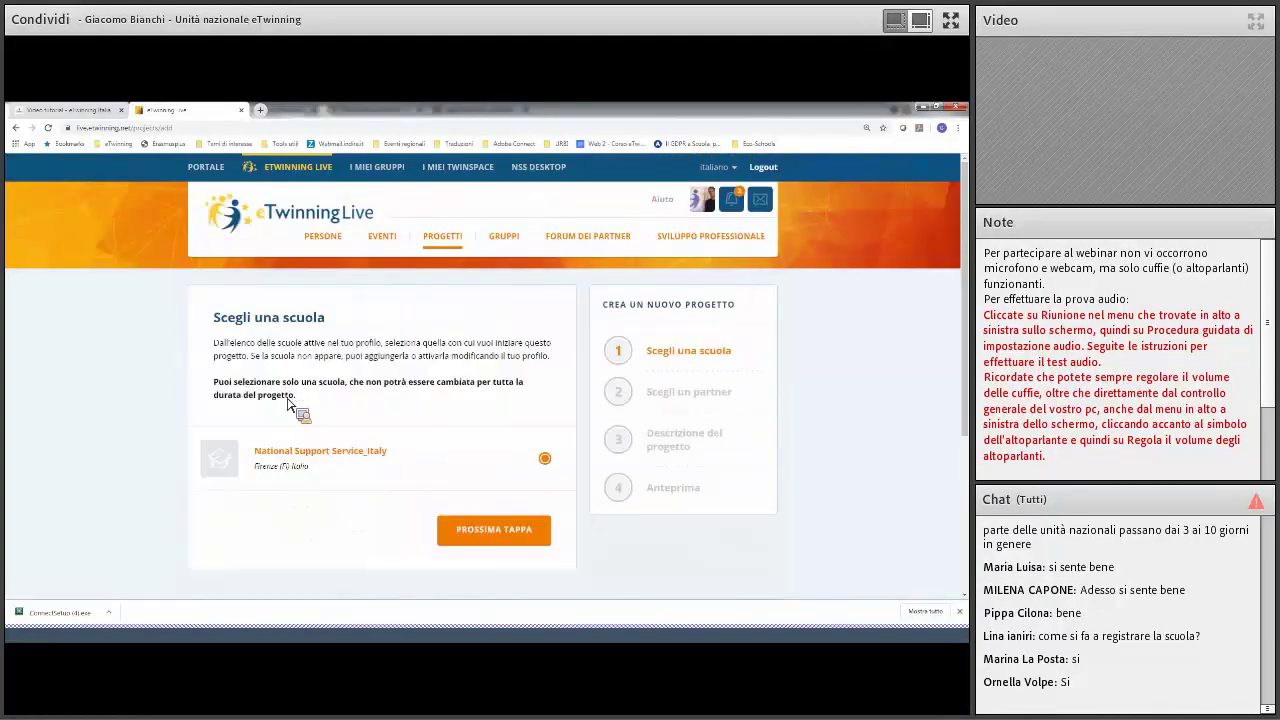
pyautogui.scroll(-1, 410, 325)
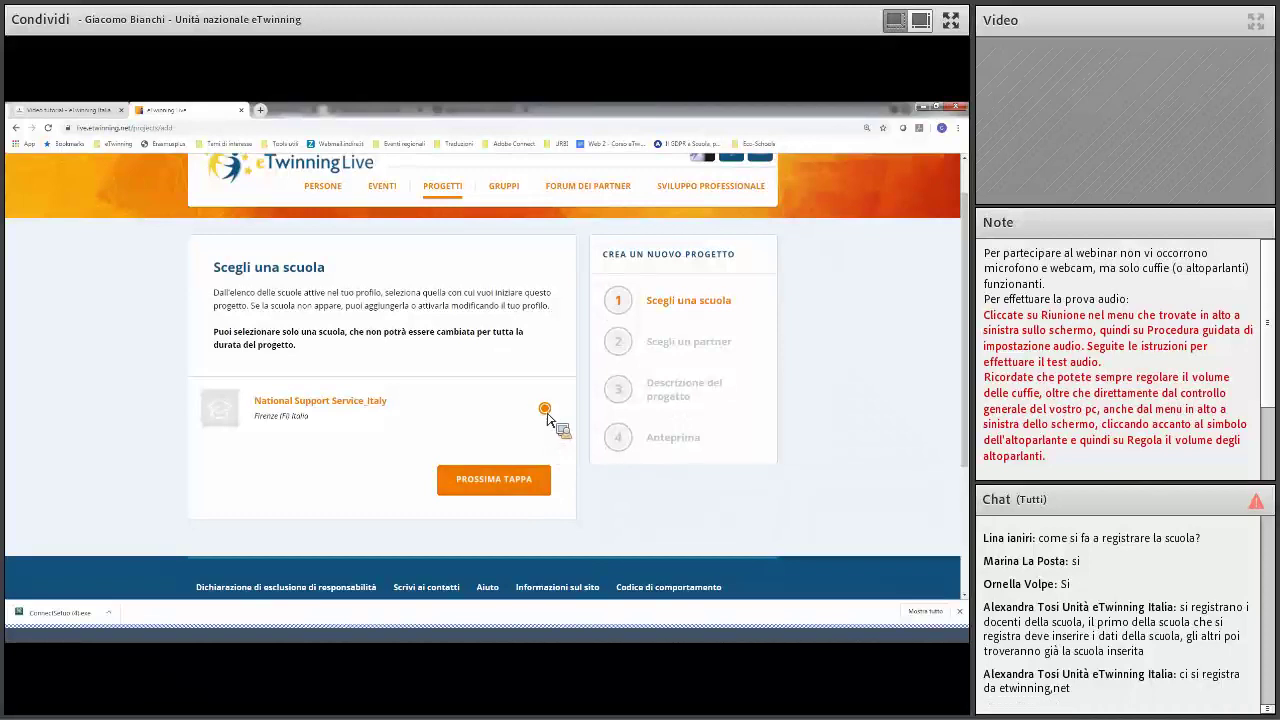
pyautogui.click(529, 492)
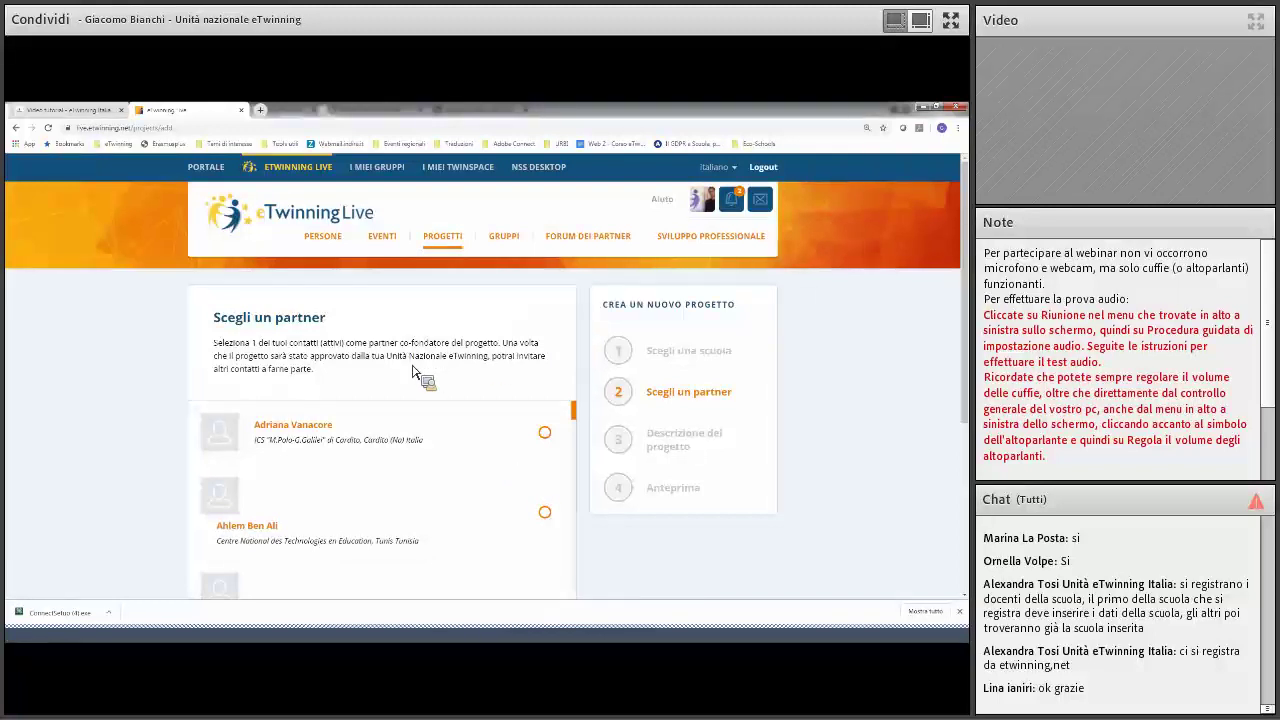
# - Choose the contact from National Support Service_Italy in Firenze as co-founding partner and proceed to the project description
pyautogui.scroll(-2, 150, 414)
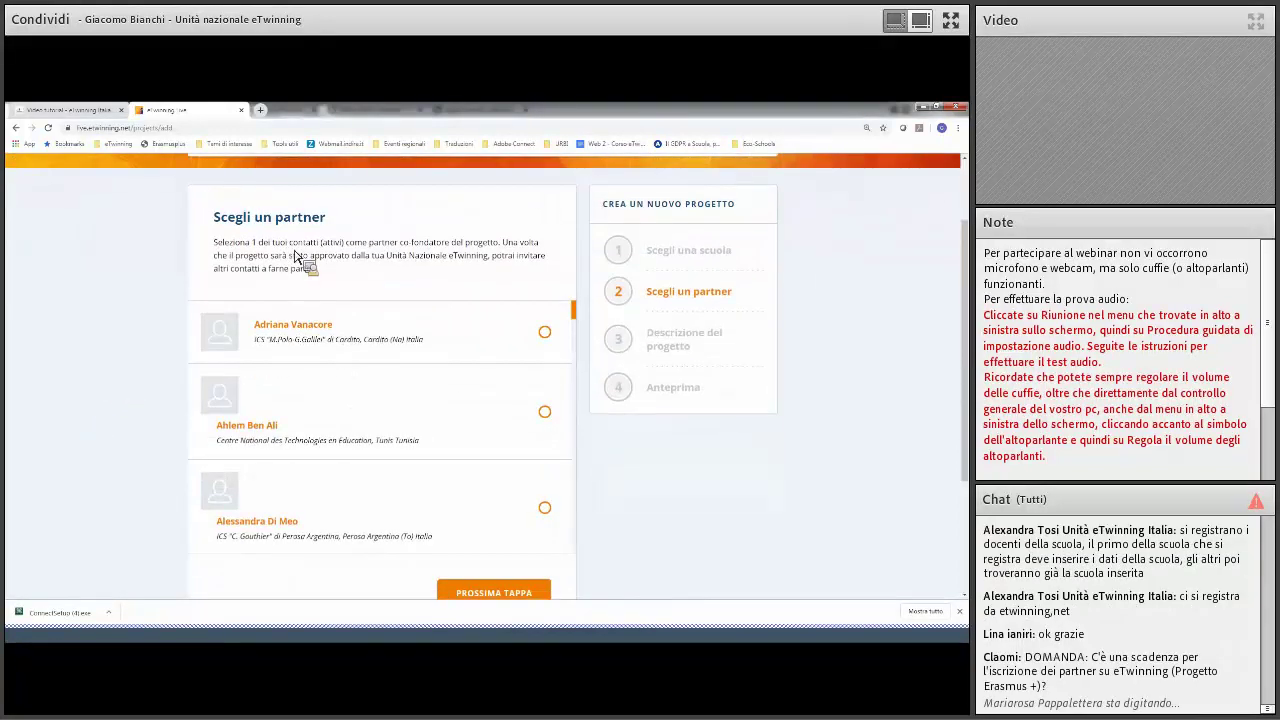
pyautogui.scroll(-1, 140, 318)
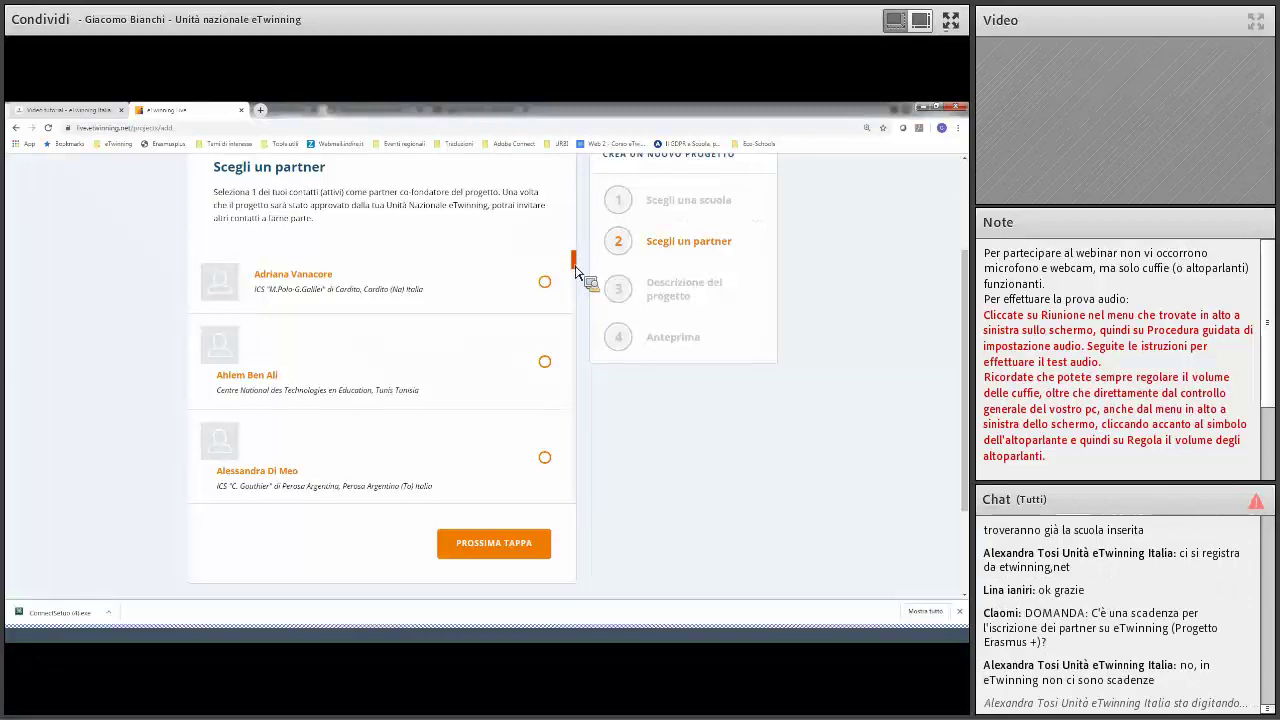
pyautogui.moveTo(575, 268); pyautogui.dragTo(575, 283)
pyautogui.scroll(5, 320, 389)
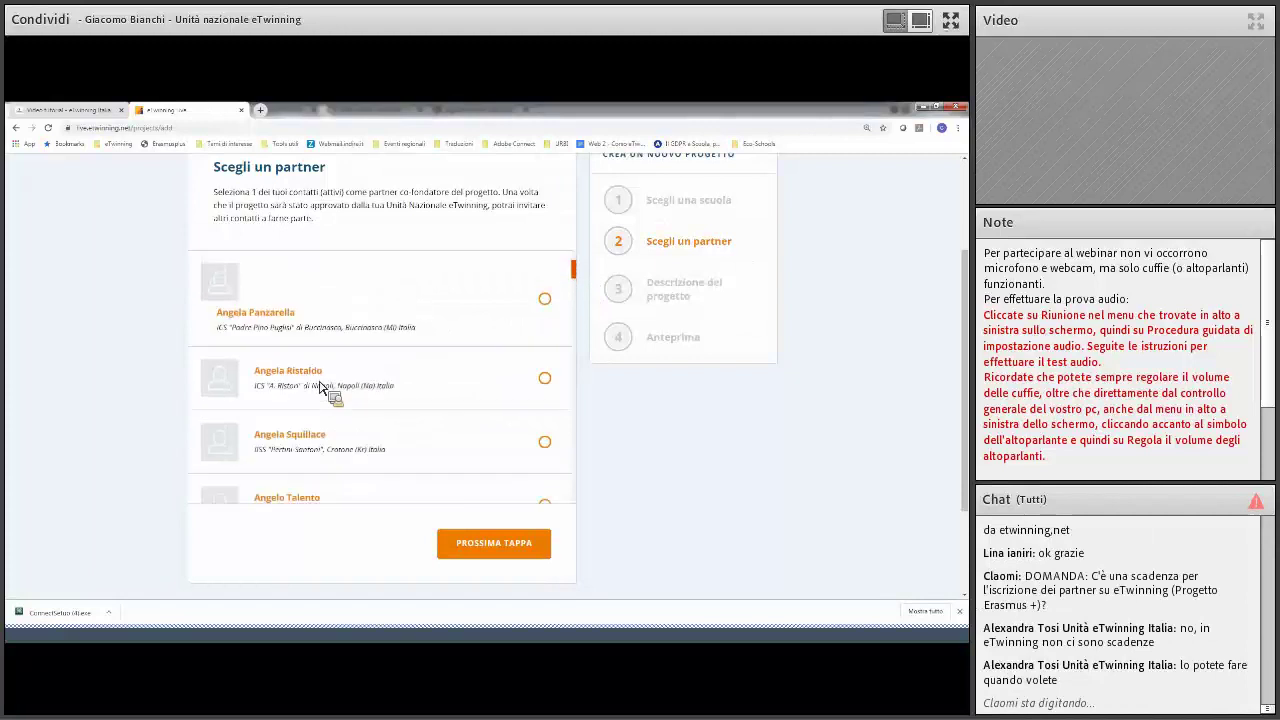
pyautogui.scroll(-3, 320, 389)
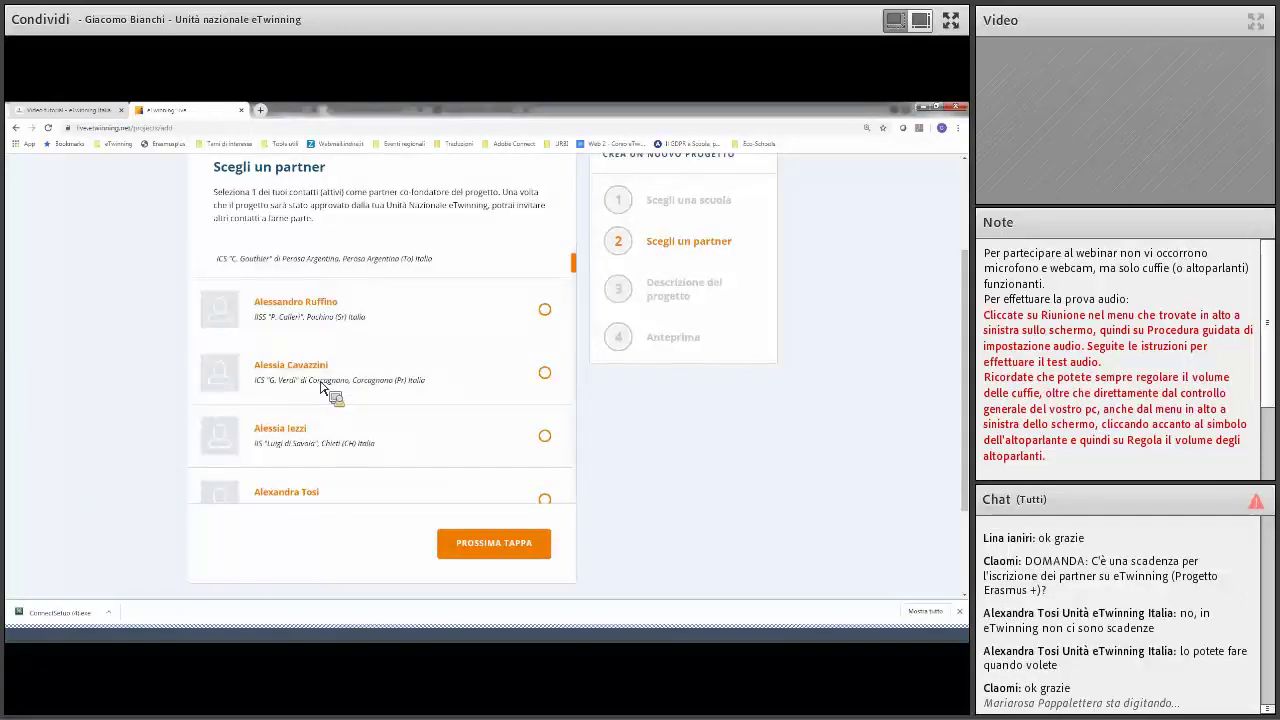
pyautogui.scroll(-3, 408, 437)
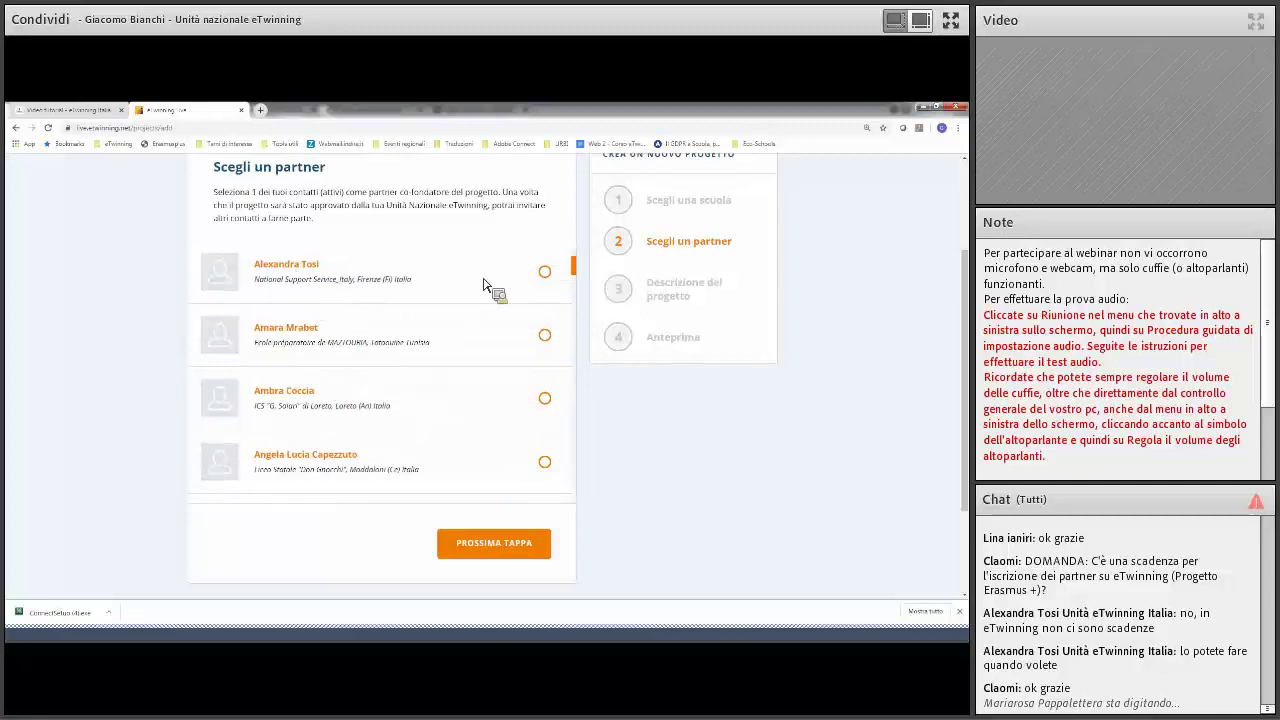
pyautogui.scroll(1, 549, 282)
pyautogui.click(546, 281)
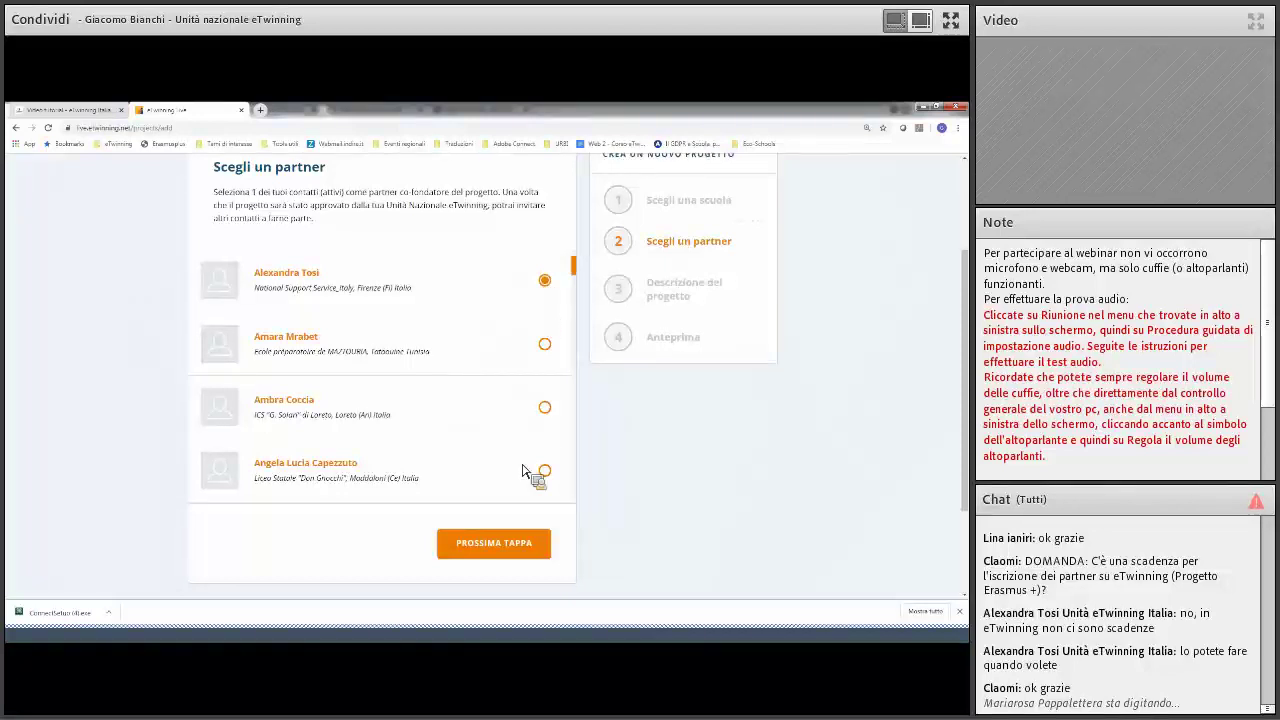
pyautogui.click(517, 550)
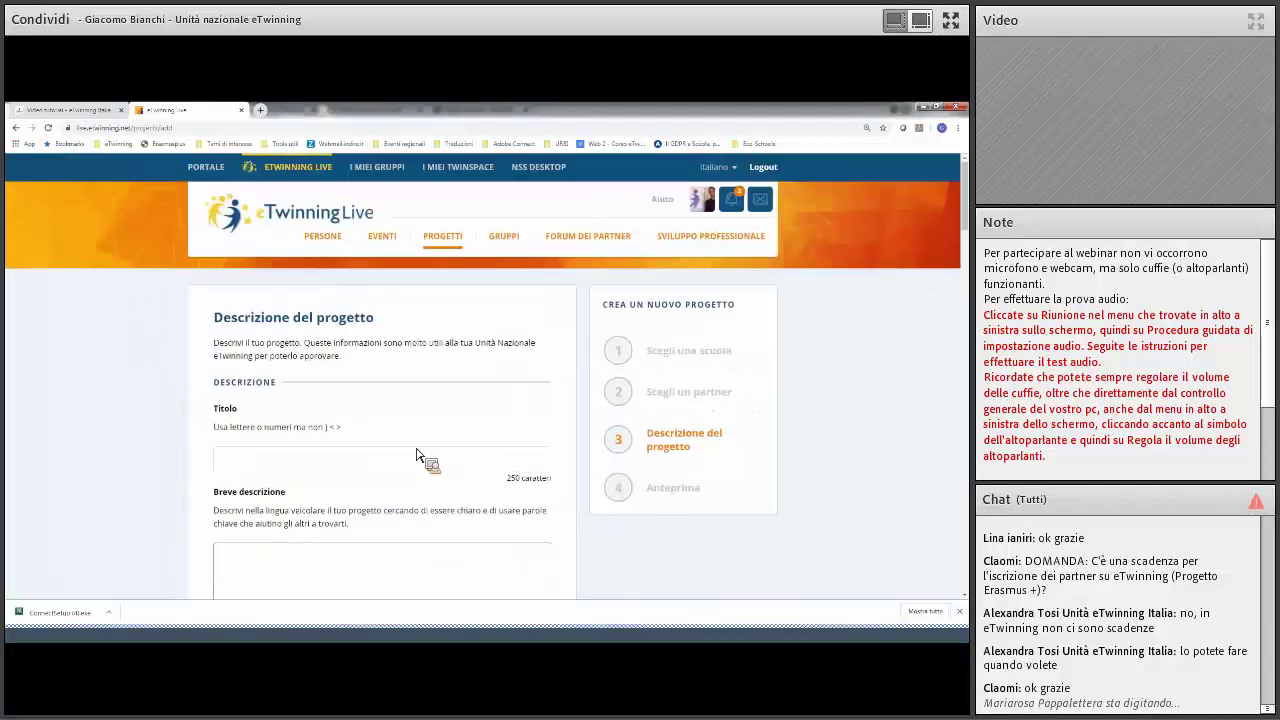
# - Enter "a" as placeholder text for both the project's title and its short description
pyautogui.scroll(-1, 10, 420)
pyautogui.scroll(-1, 10, 420)
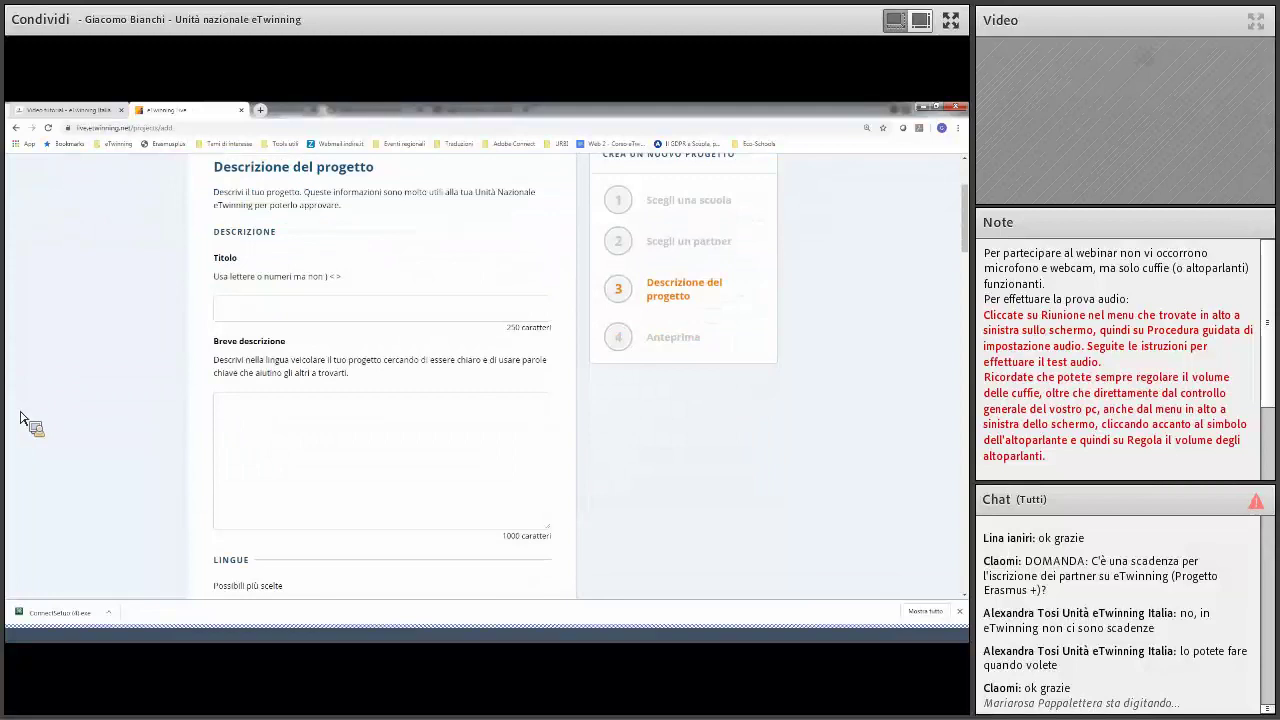
pyautogui.scroll(-1, 98, 389)
pyautogui.scroll(1, 100, 389)
pyautogui.click(283, 316)
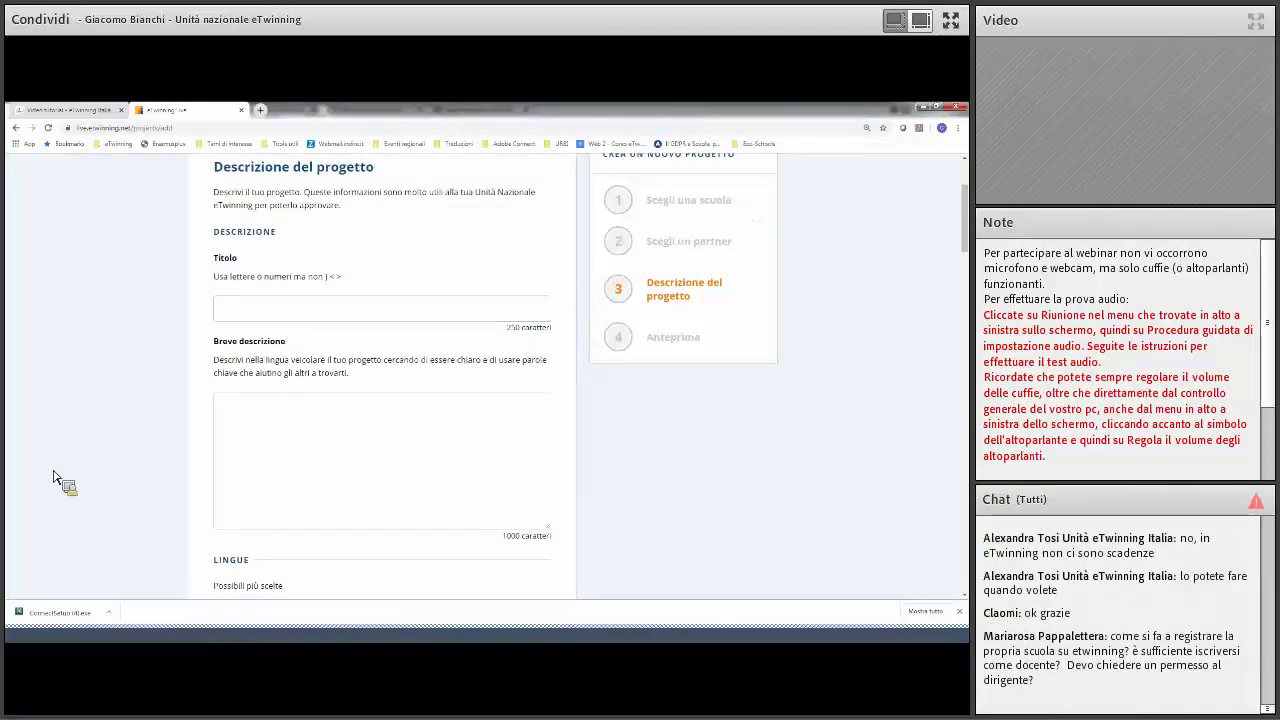
pyautogui.scroll(-1, 57, 480)
pyautogui.scroll(-1, 29, 509)
pyautogui.scroll(3, 29, 509)
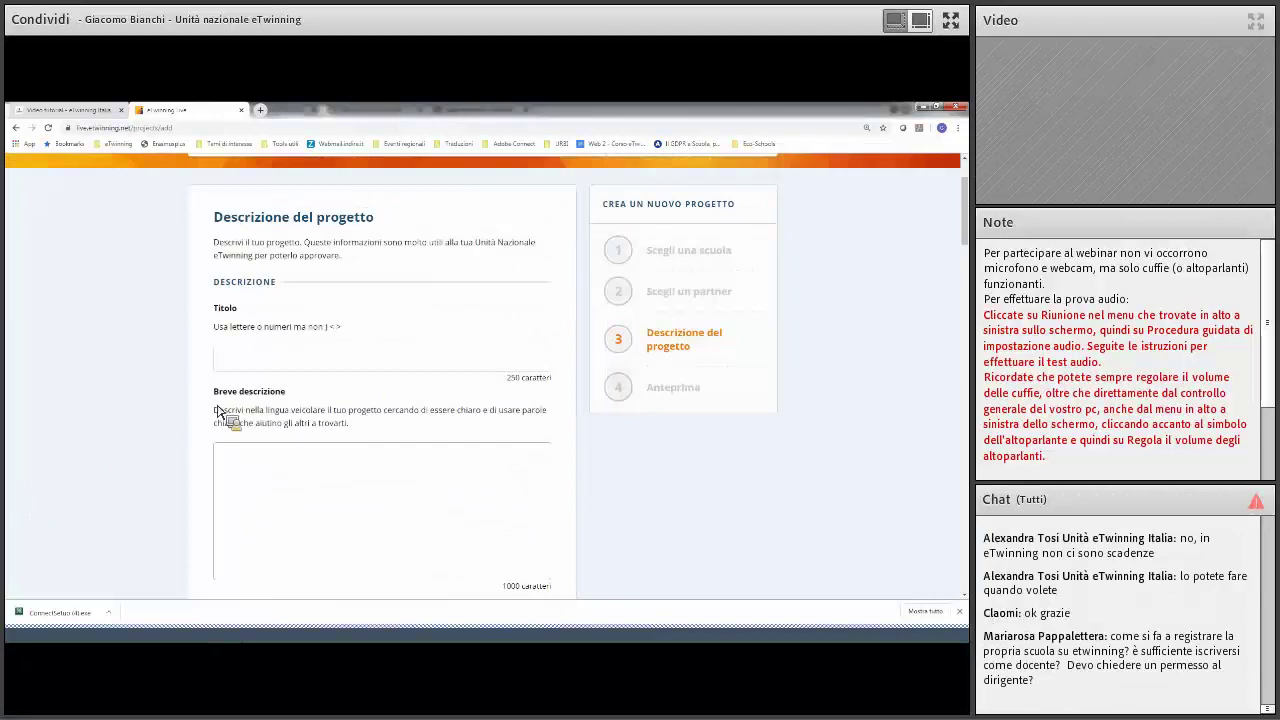
pyautogui.write('a')
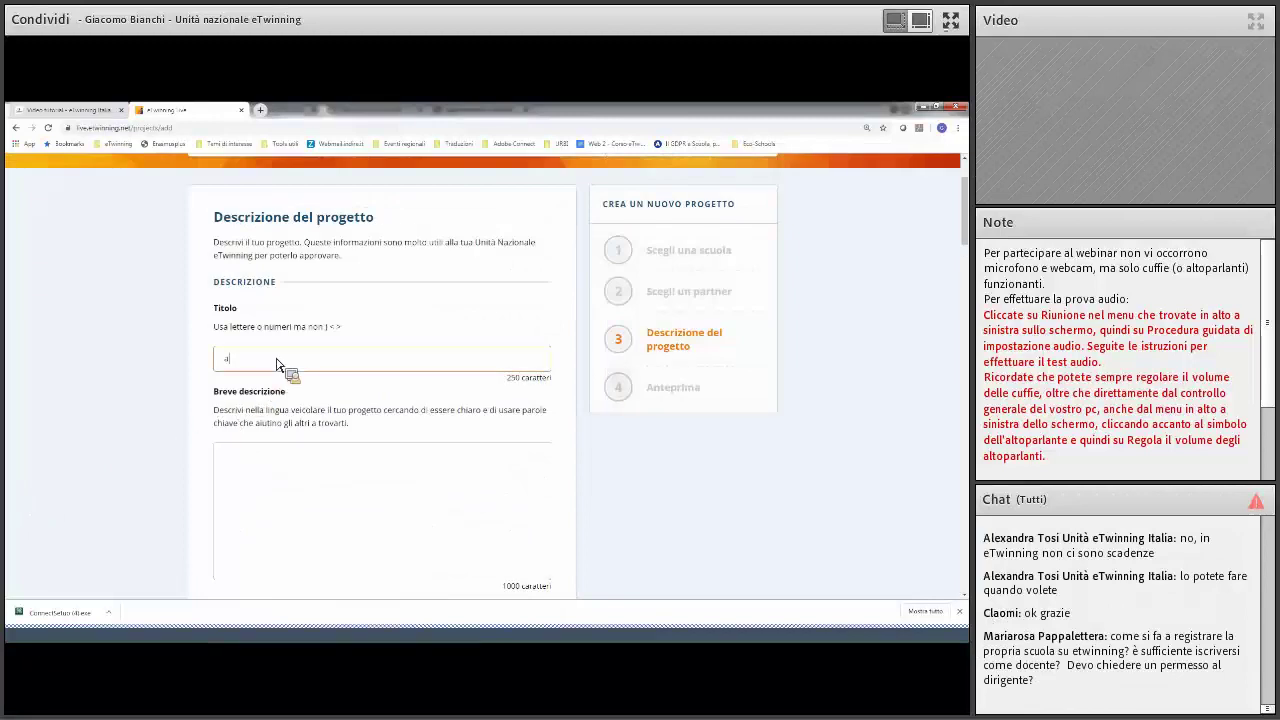
pyautogui.click(355, 470)
pyautogui.write('a')
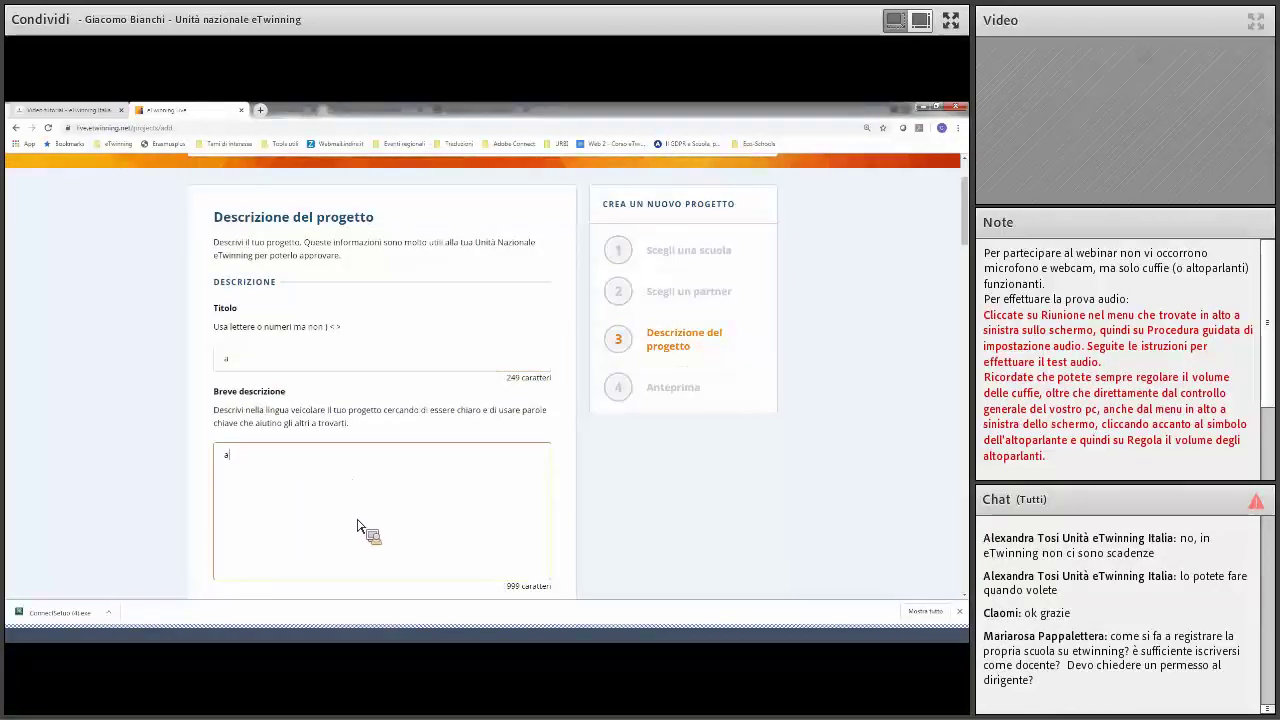
# - Examine the project form's short description, language choices, pupil age range and number, and subject options
pyautogui.scroll(-1, 357, 527)
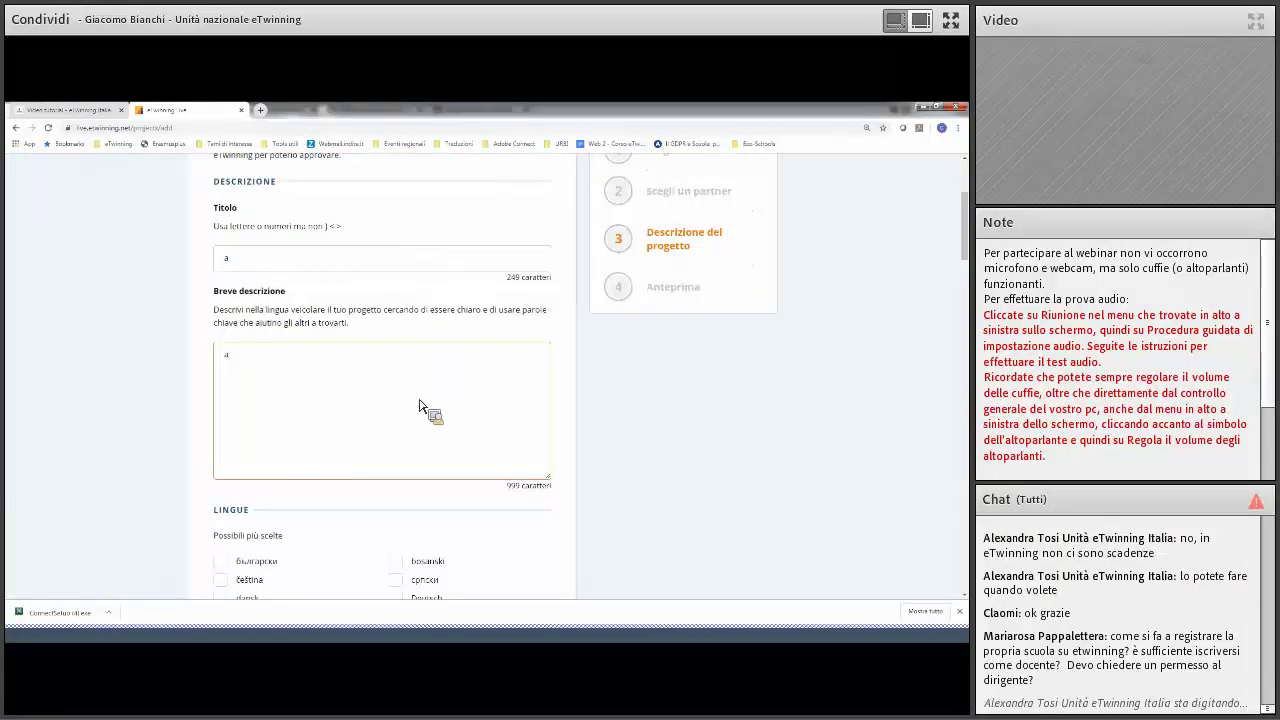
pyautogui.scroll(-1, 245, 345)
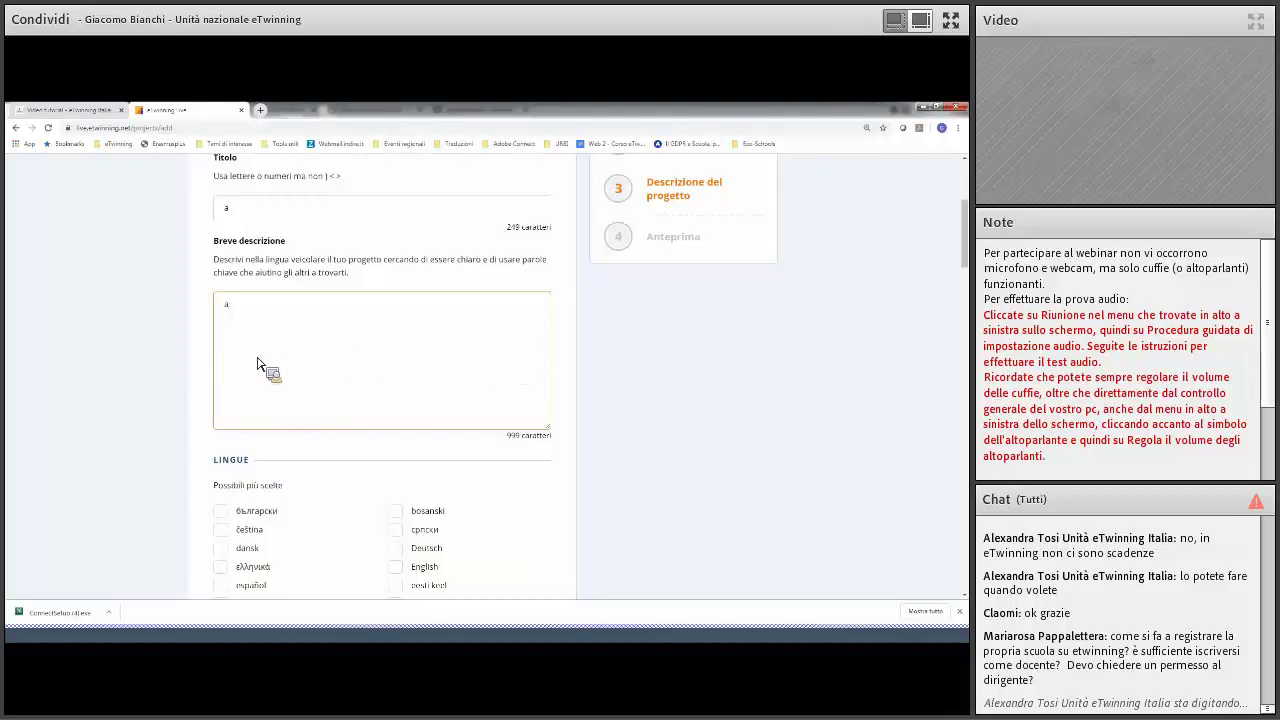
pyautogui.scroll(-2, 369, 306)
pyautogui.click(369, 306)
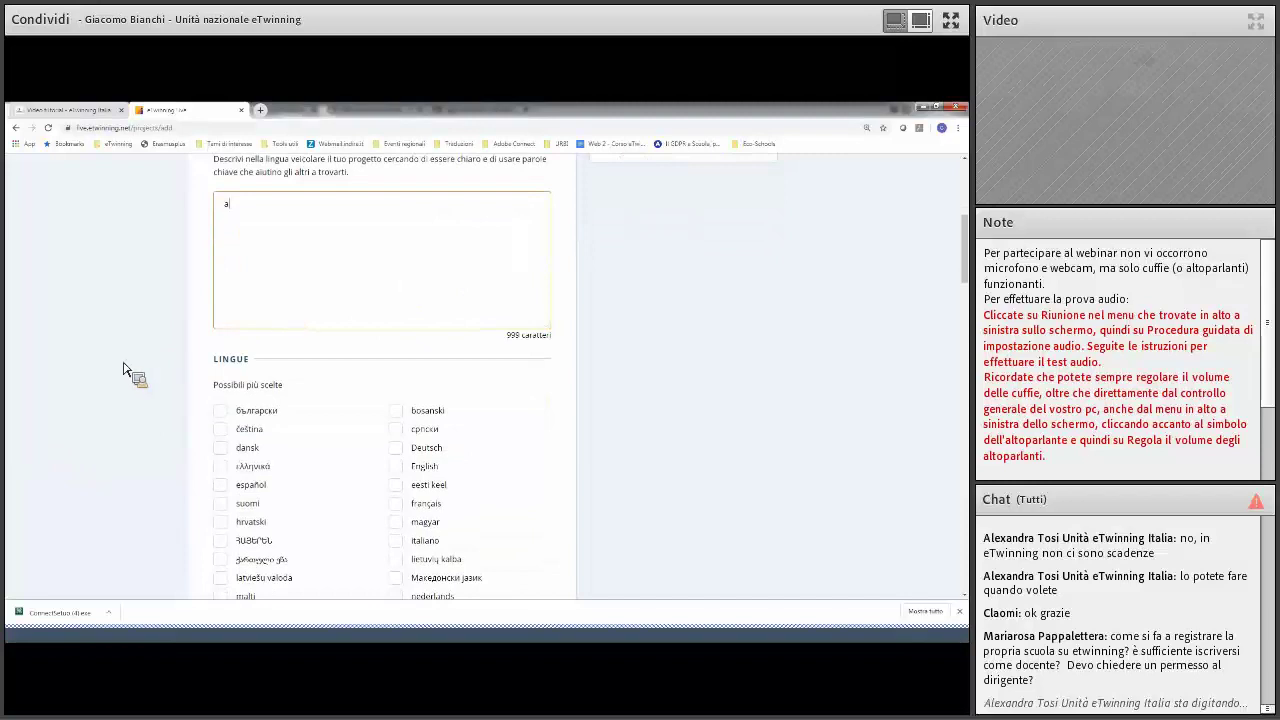
pyautogui.scroll(-2, 123, 370)
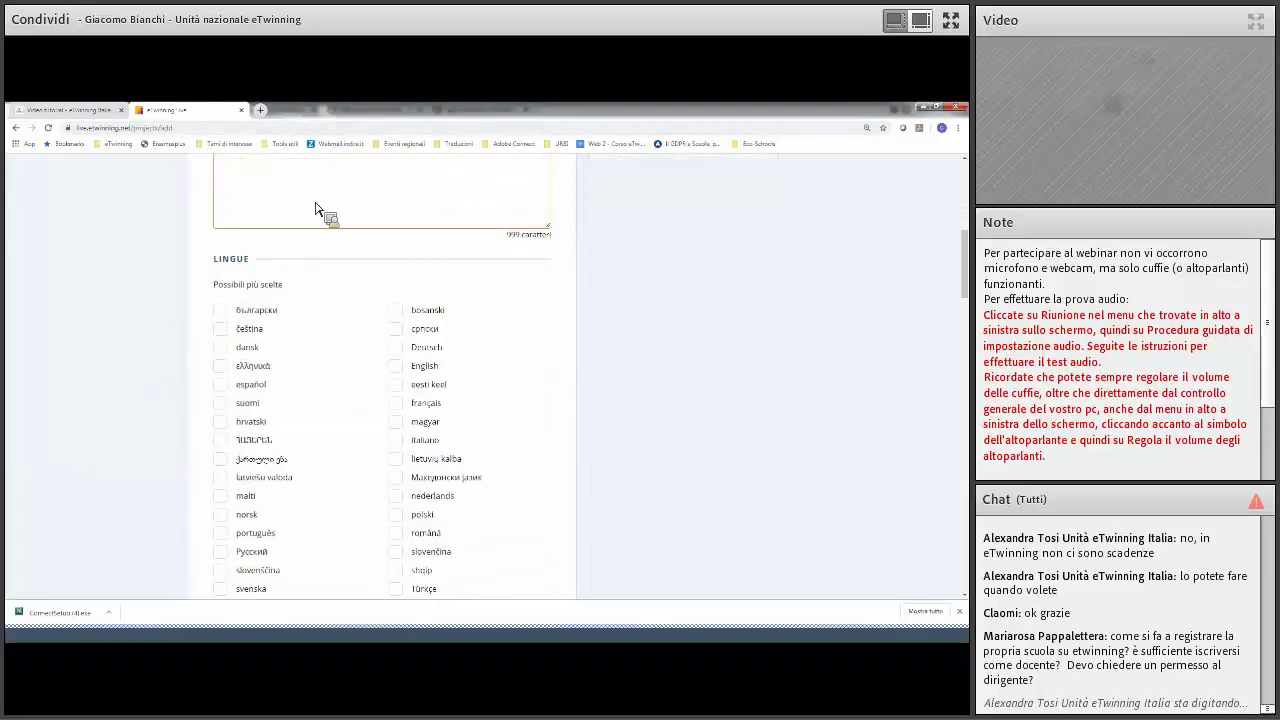
pyautogui.scroll(-1, 165, 255)
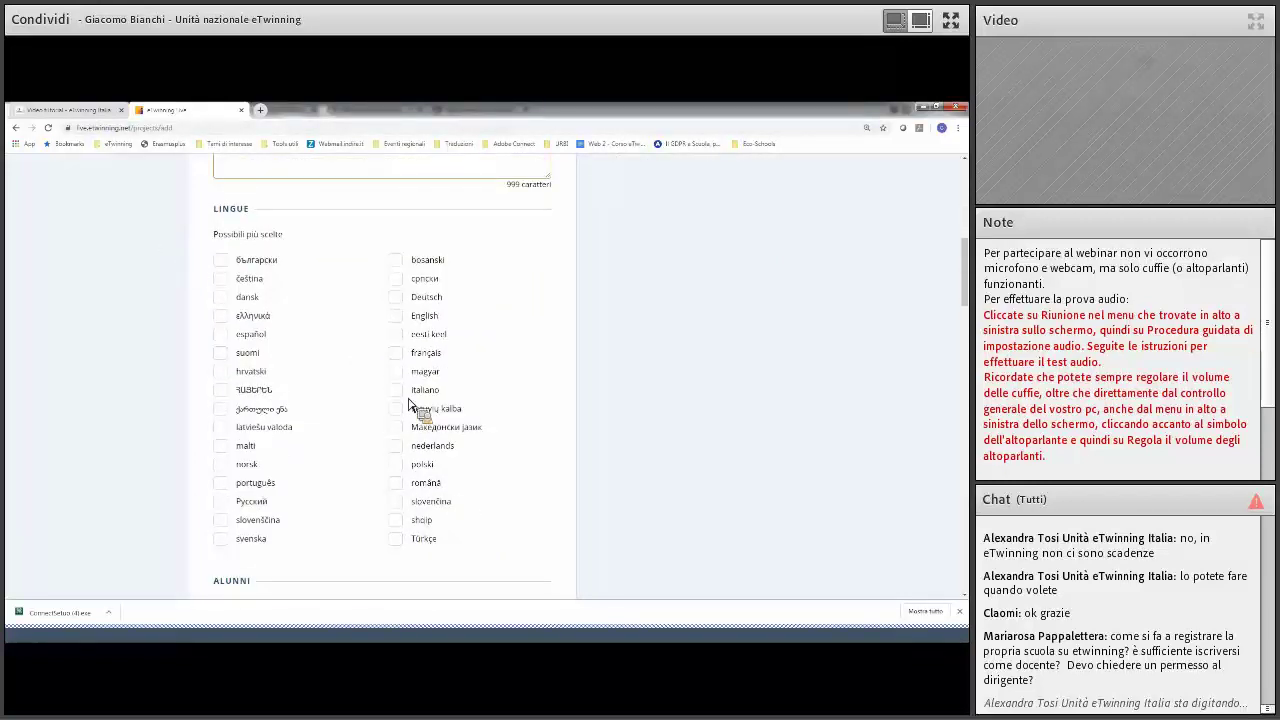
pyautogui.scroll(-1, 578, 374)
pyautogui.scroll(-1, 575, 360)
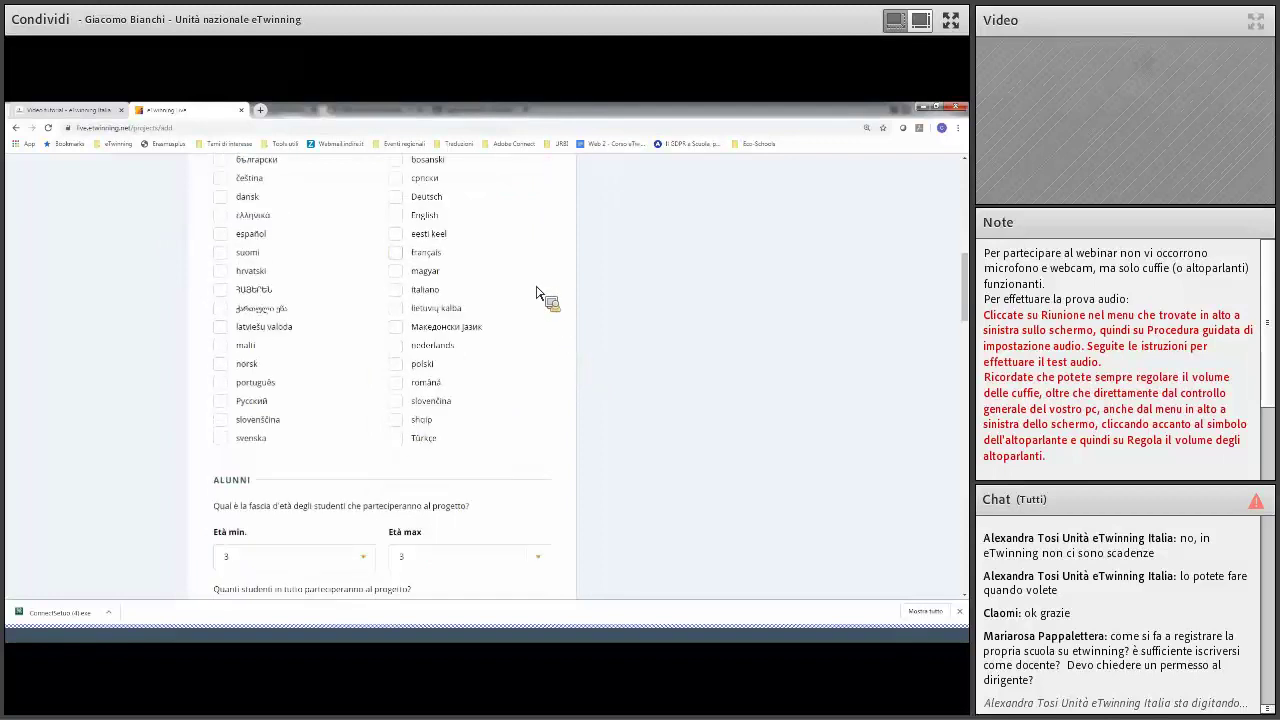
pyautogui.scroll(-2, 543, 294)
pyautogui.scroll(-1, 536, 291)
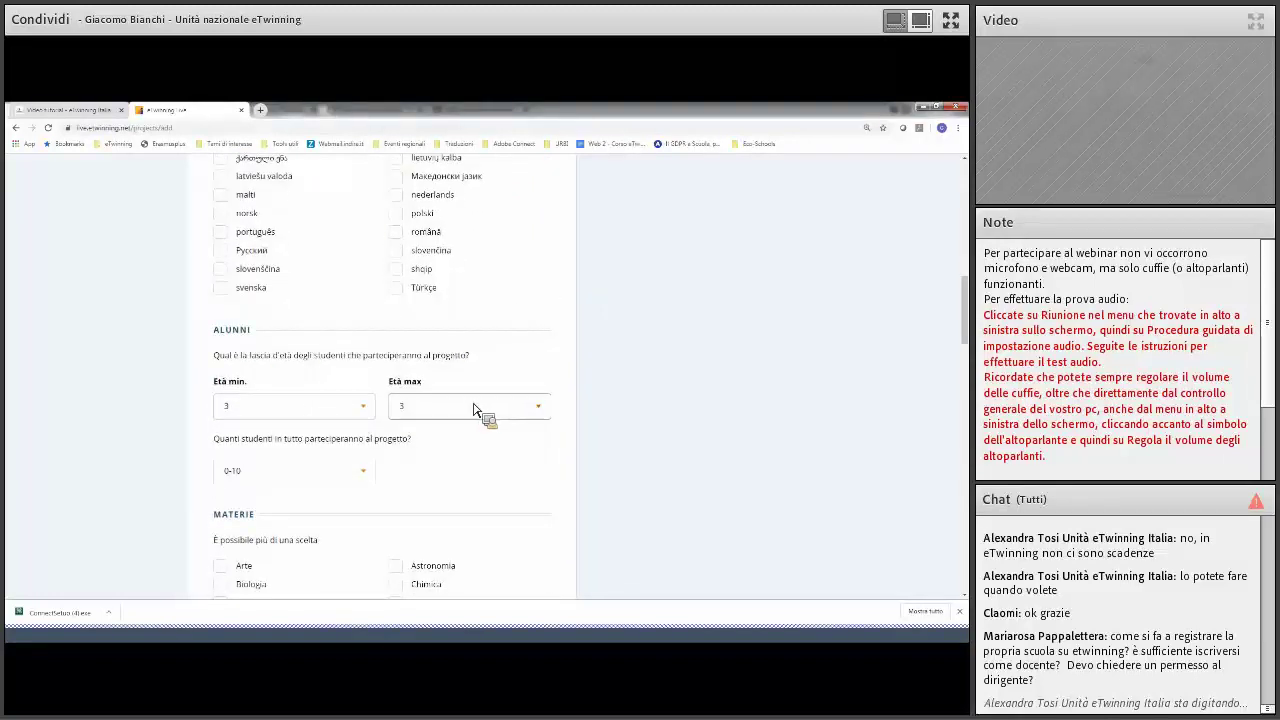
pyautogui.scroll(-1, 480, 414)
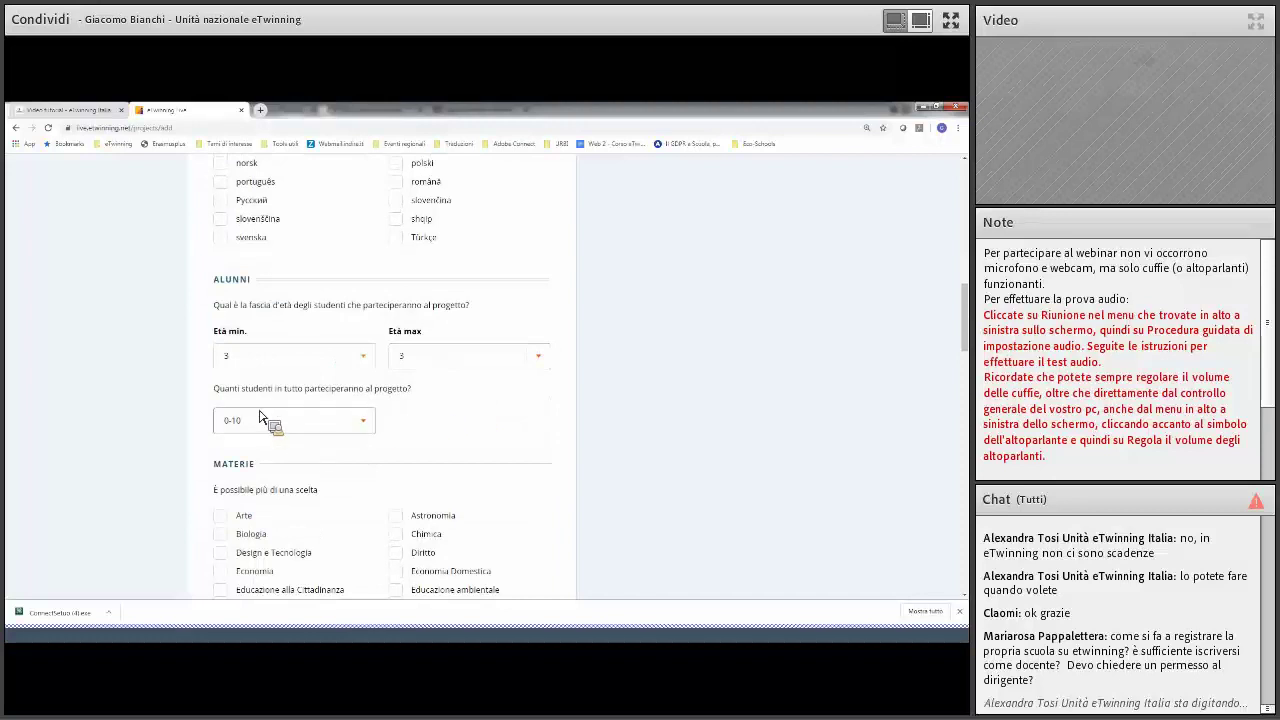
pyautogui.scroll(-1, 440, 410)
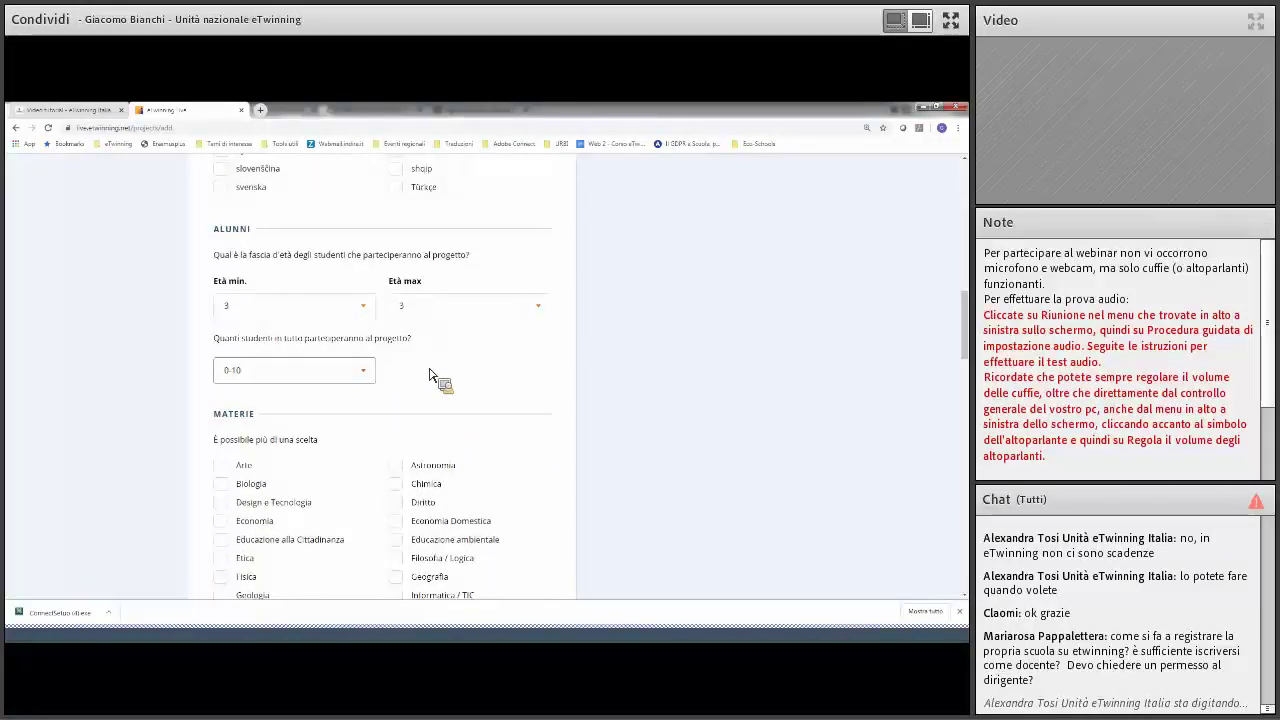
pyautogui.scroll(-3, 435, 378)
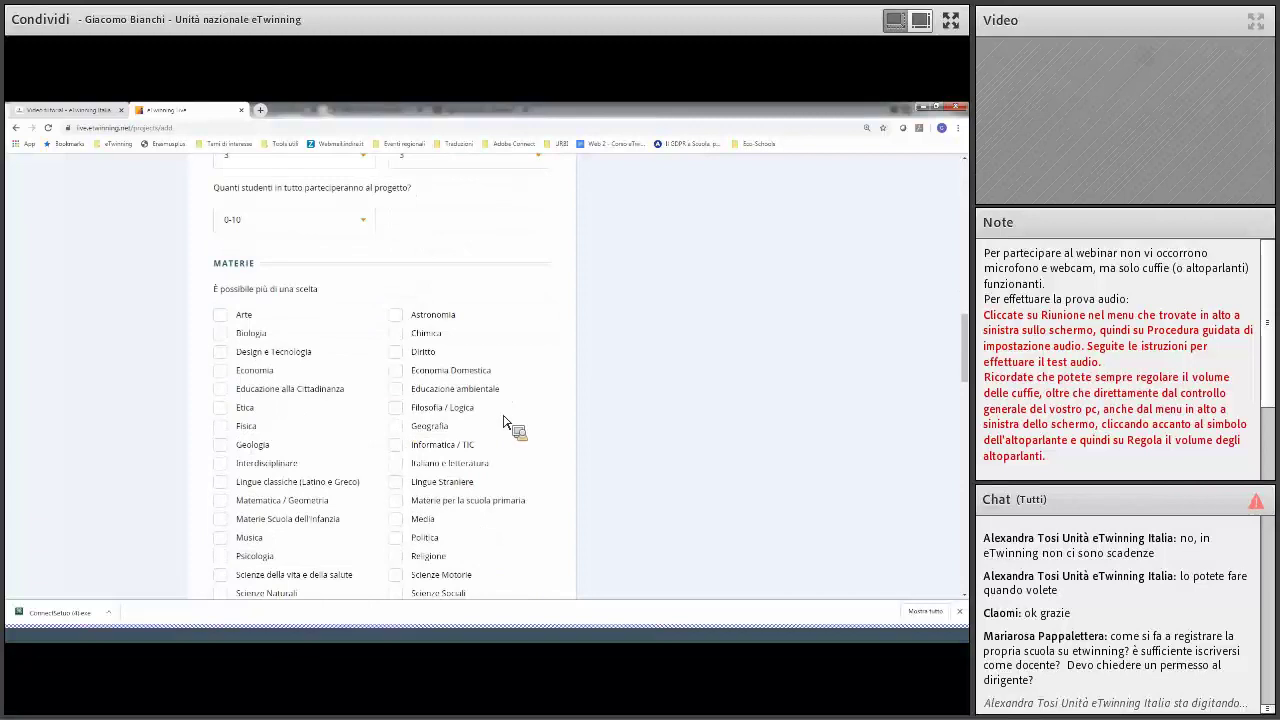
# - Review the form's remaining sections on objectives, work procedure, expected results and Erasmus+ partnership funding
pyautogui.scroll(-1, 495, 428)
pyautogui.scroll(-1, 462, 400)
pyautogui.scroll(-6, 462, 400)
pyautogui.scroll(-3, 565, 393)
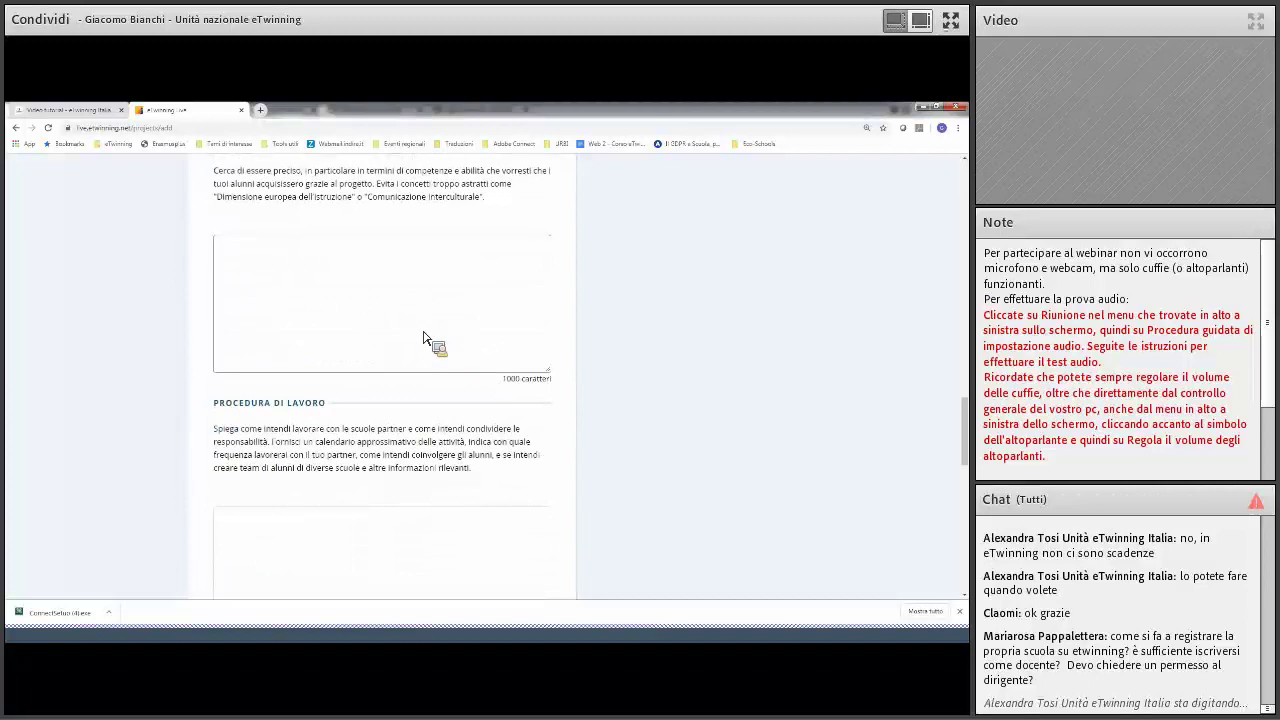
pyautogui.scroll(2, 423, 338)
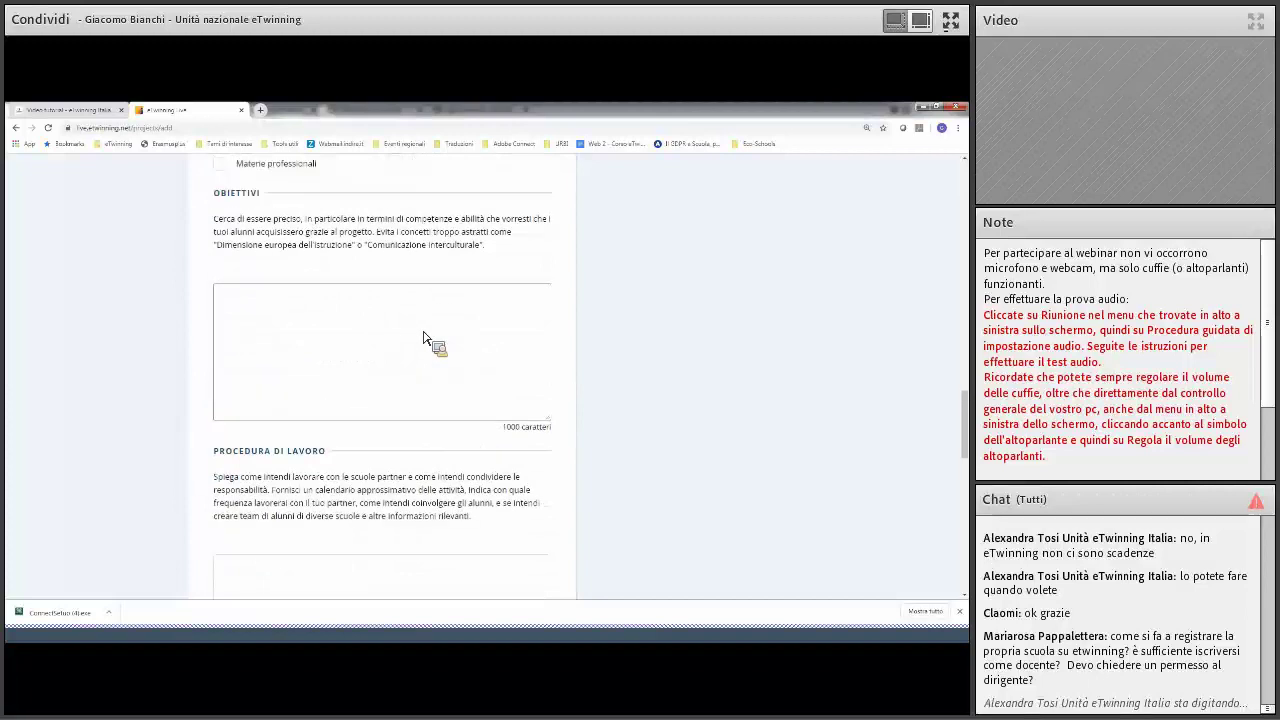
pyautogui.scroll(-2, 423, 338)
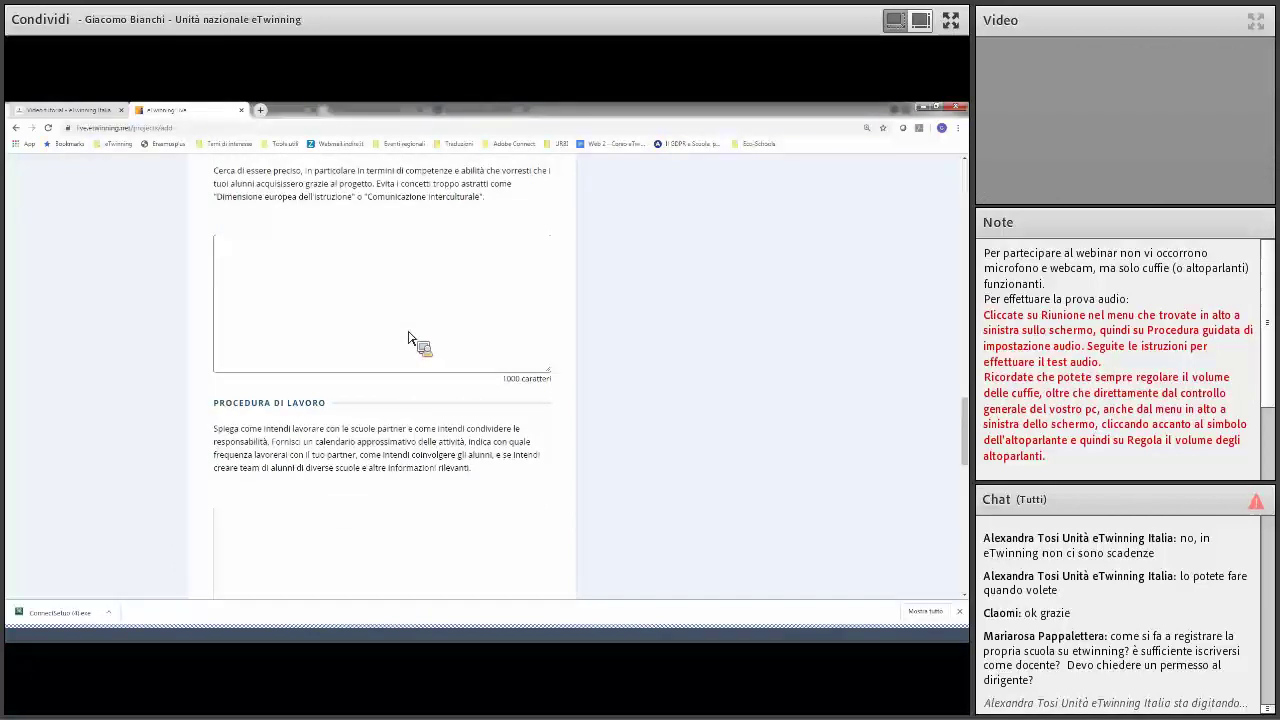
pyautogui.scroll(-4, 410, 342)
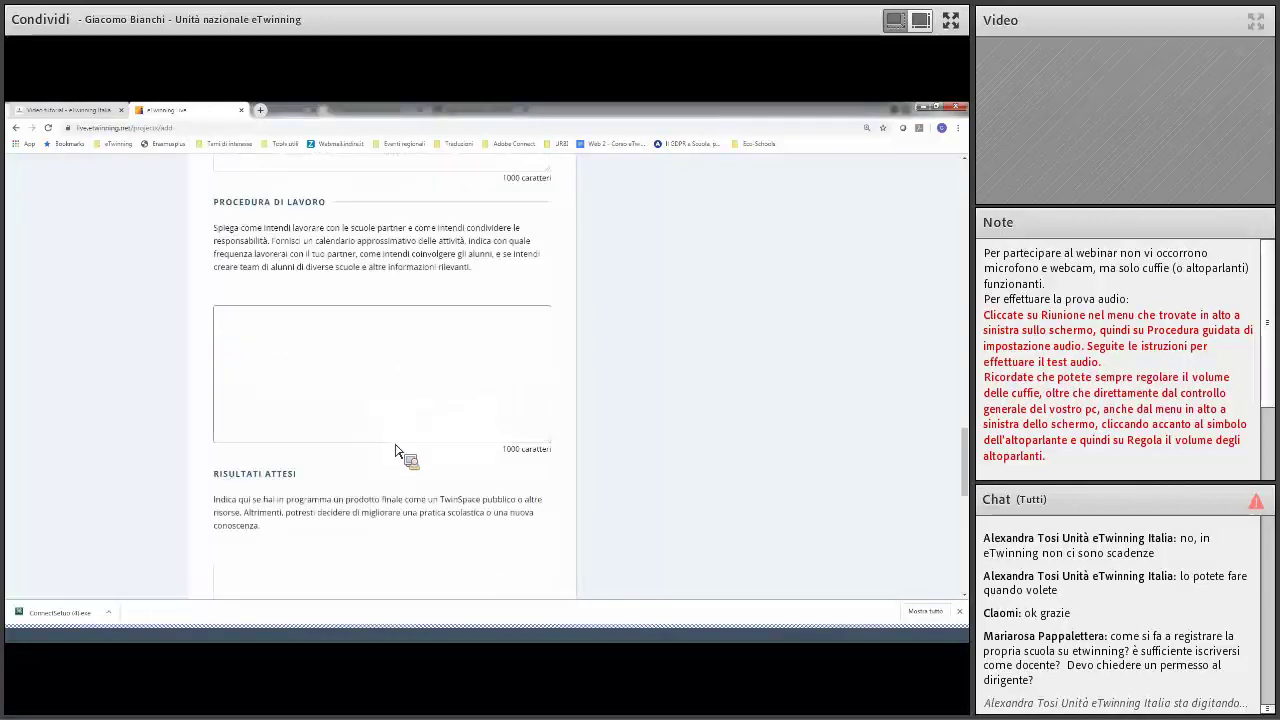
pyautogui.scroll(-3, 378, 466)
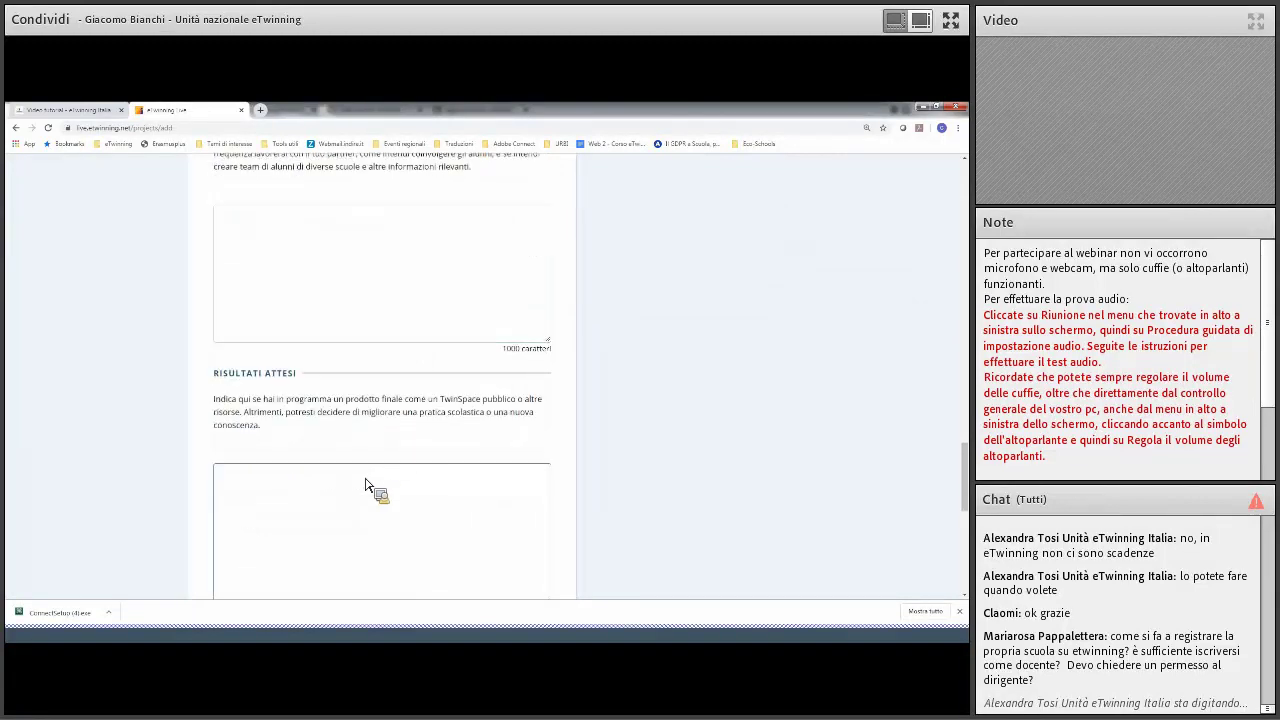
pyautogui.scroll(-1, 364, 499)
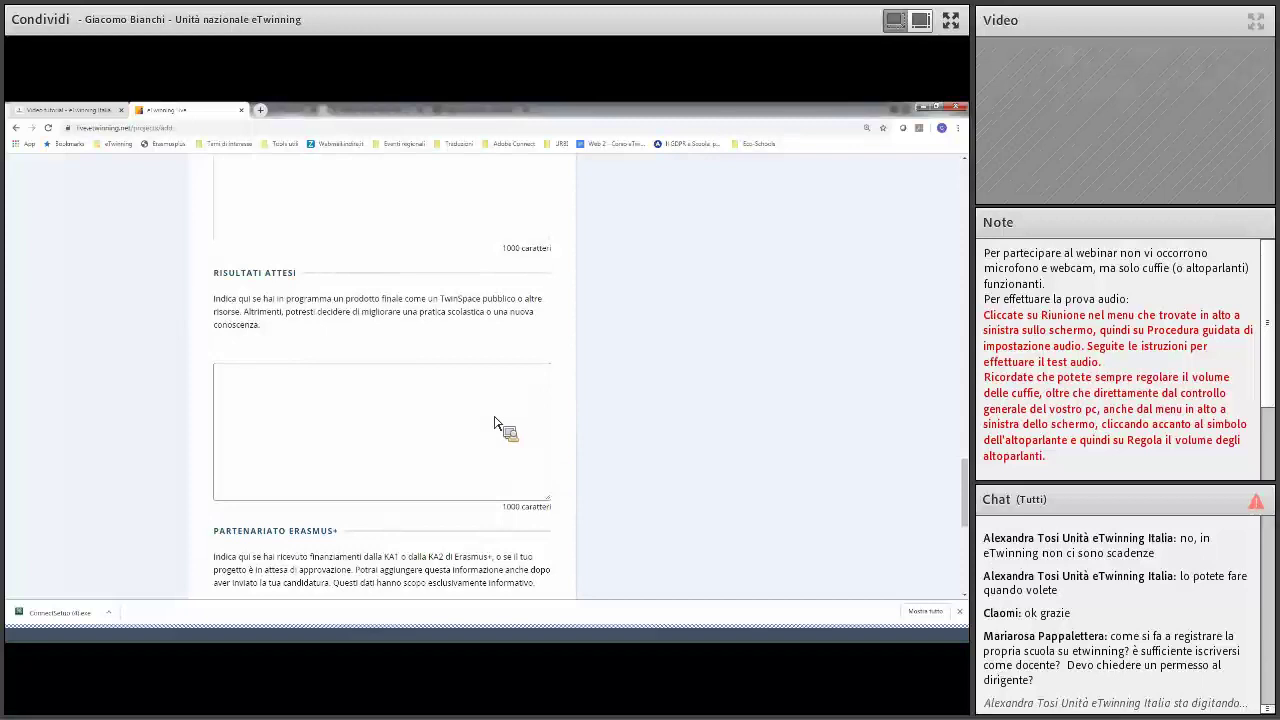
pyautogui.scroll(-1, 478, 447)
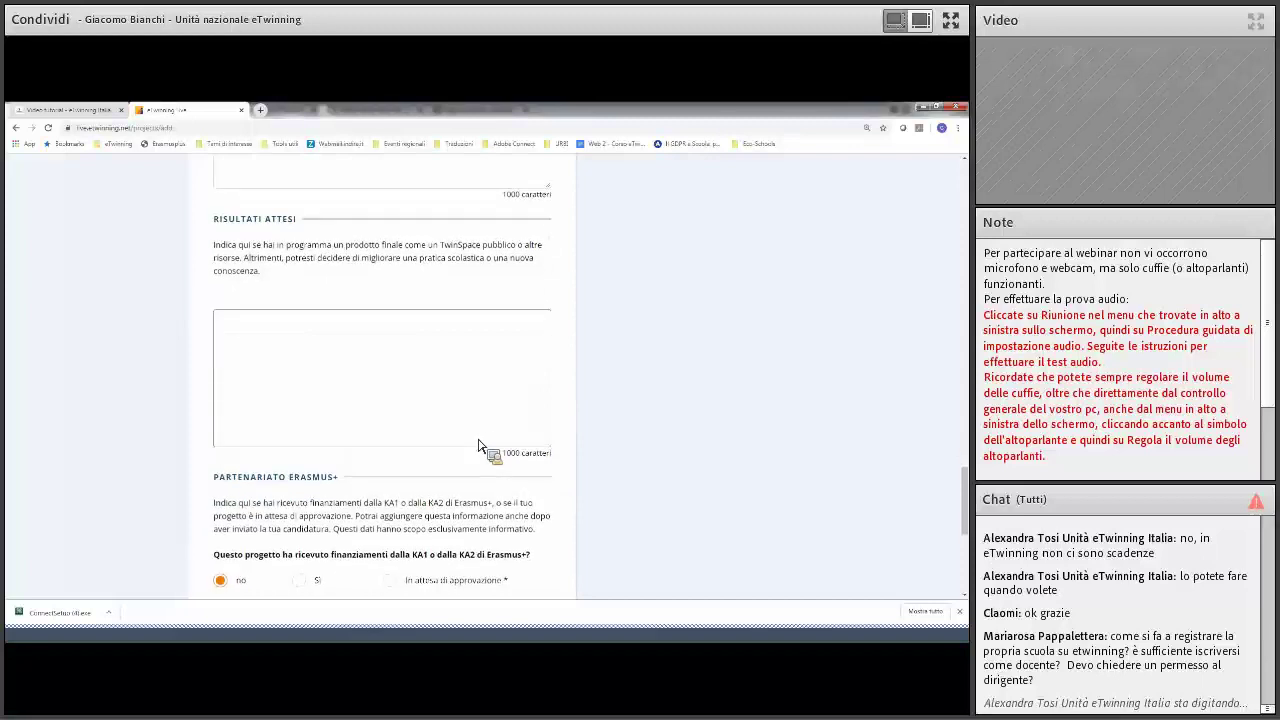
pyautogui.scroll(-1, 478, 447)
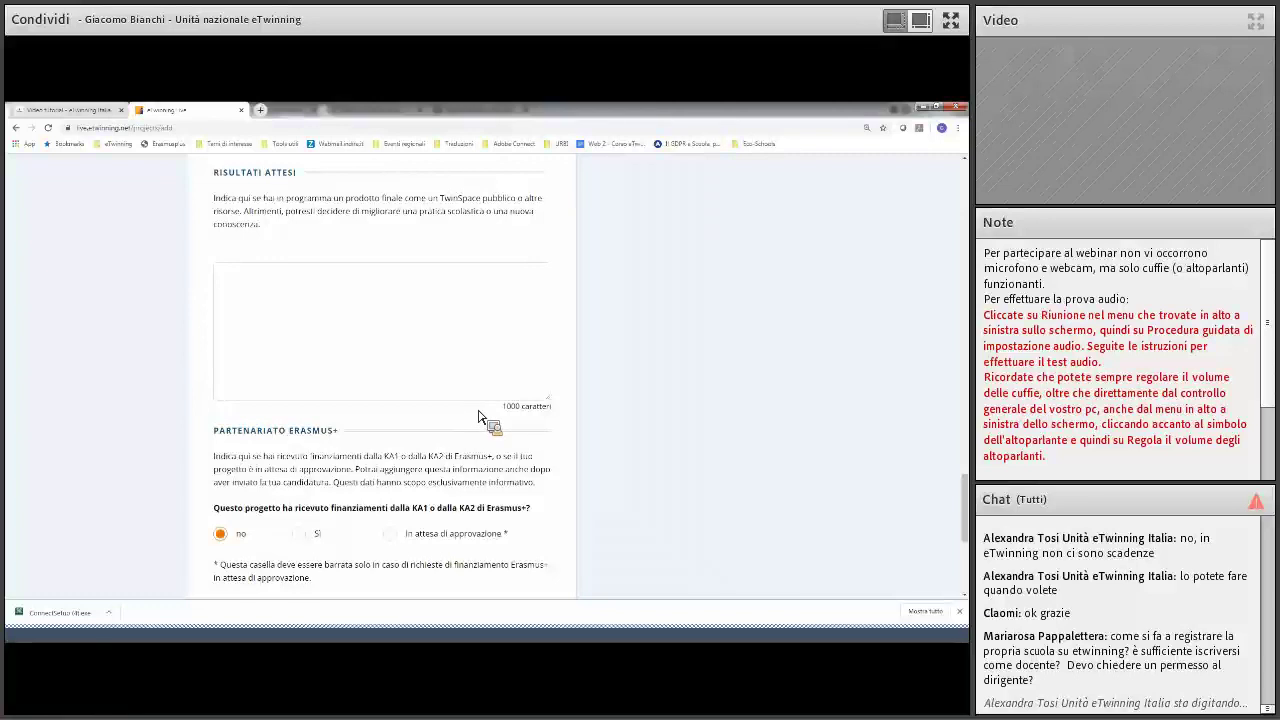
# - Select malti as the project's language
pyautogui.scroll(-1, 478, 417)
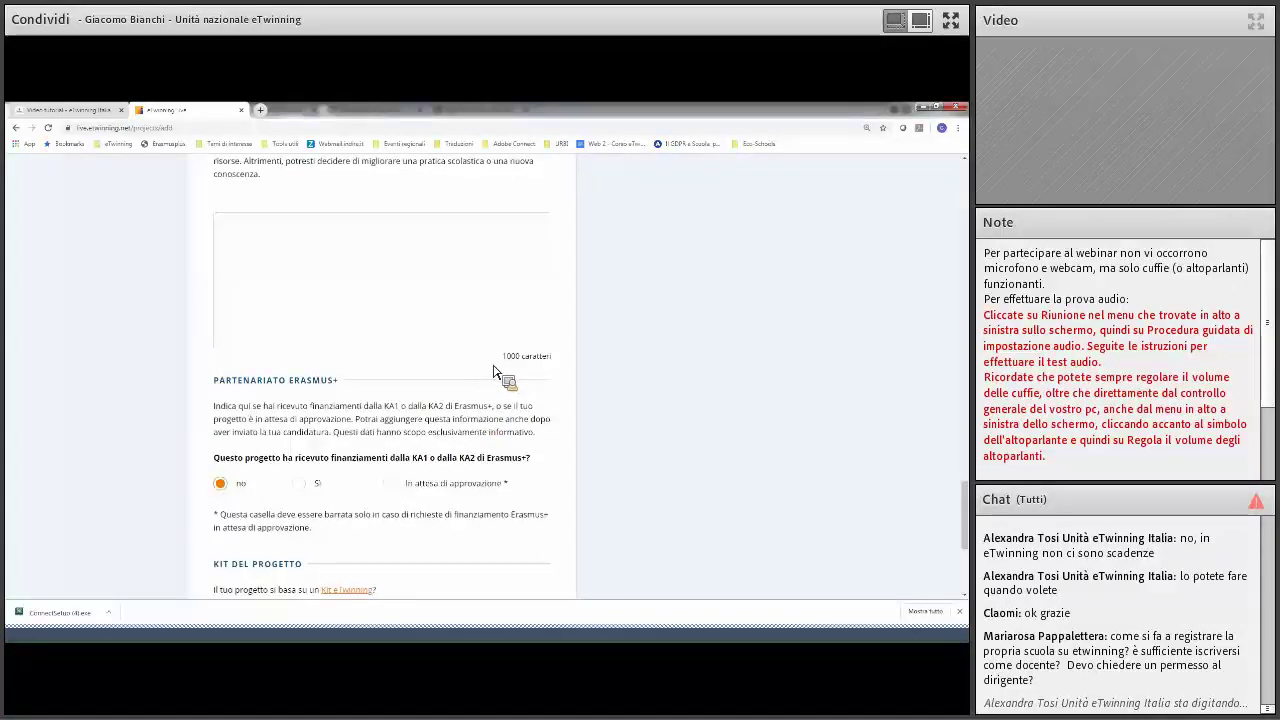
pyautogui.scroll(-1, 414, 411)
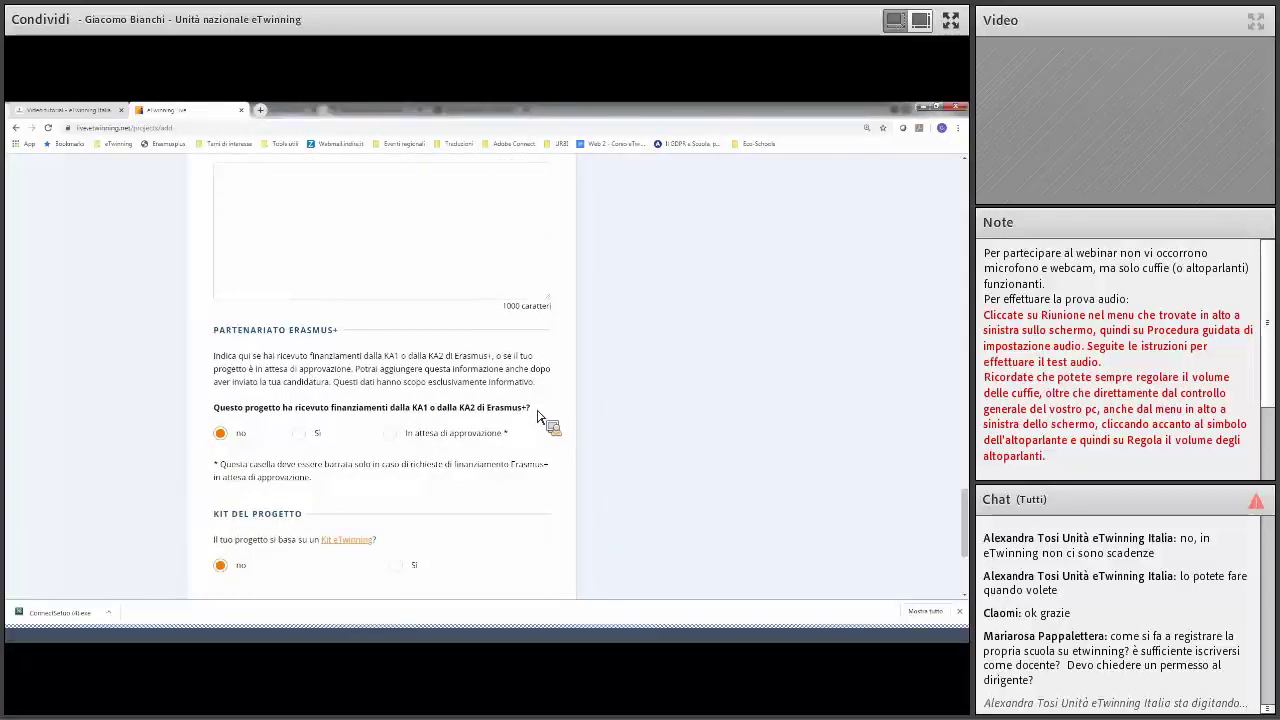
pyautogui.scroll(-2, 533, 413)
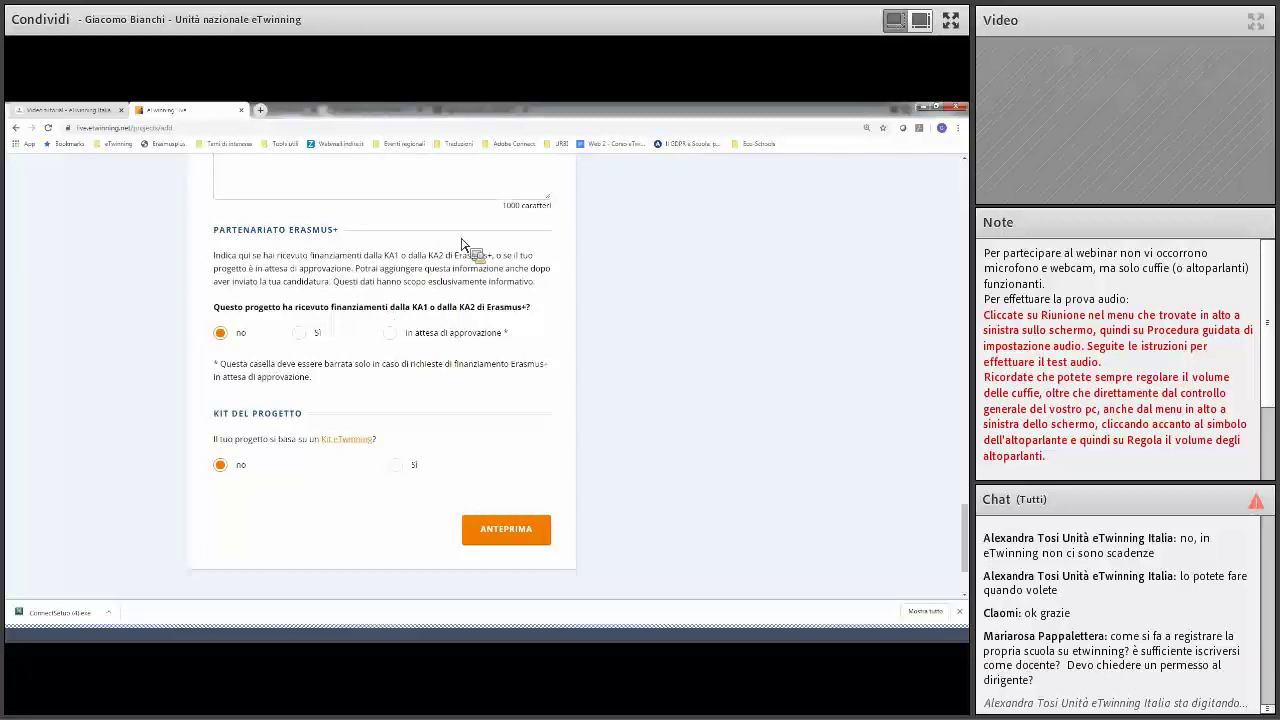
pyautogui.scroll(4, 394, 266)
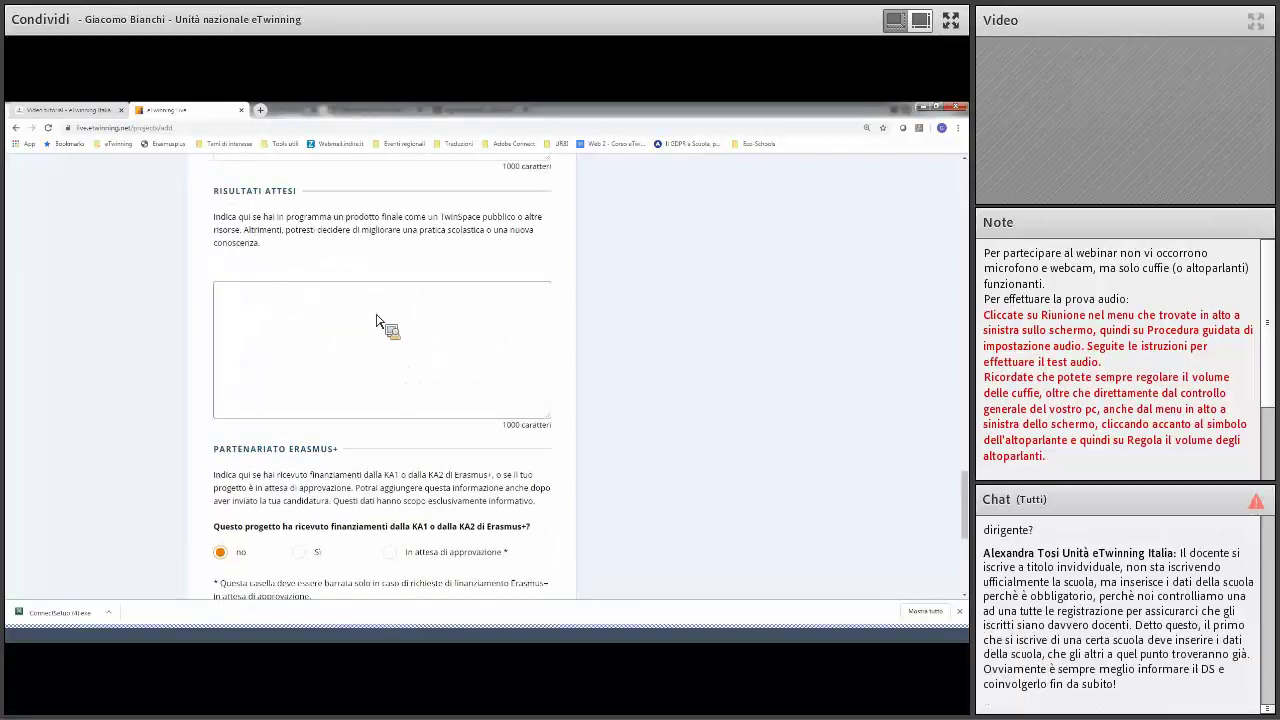
pyautogui.scroll(3, 378, 318)
pyautogui.scroll(10, 370, 340)
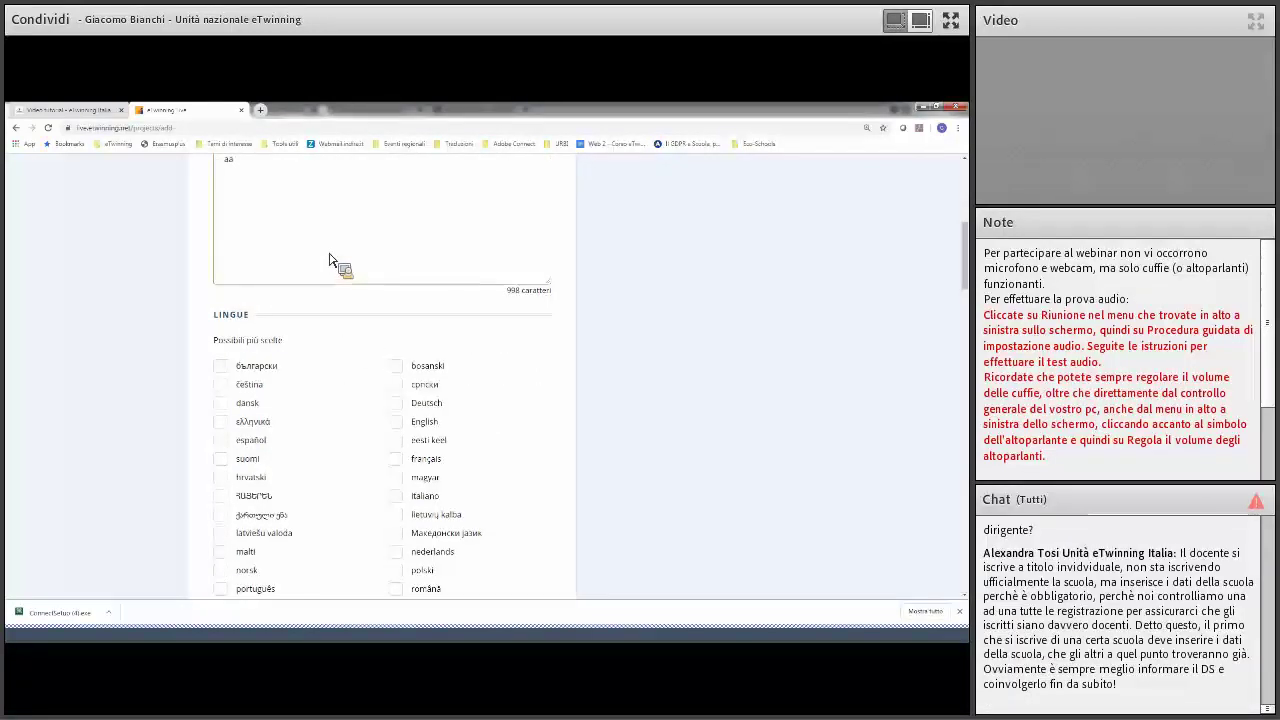
pyautogui.scroll(-3, 337, 285)
pyautogui.click(221, 300)
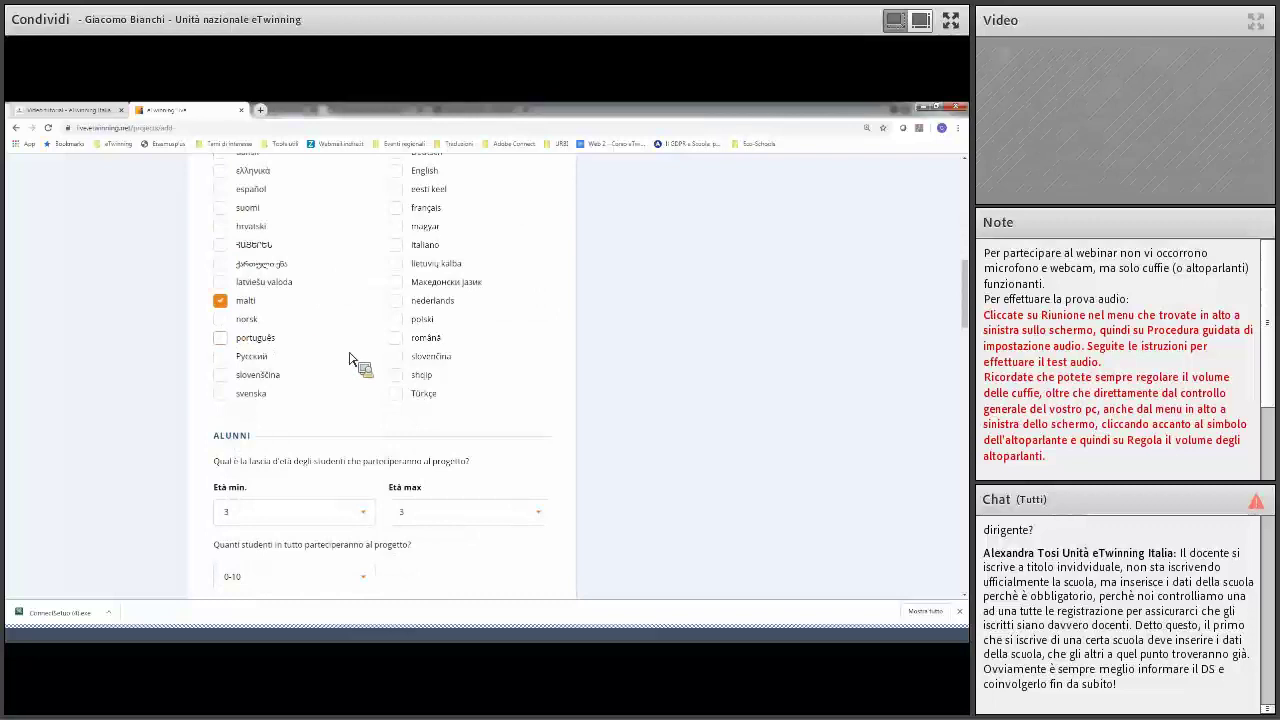
# - Choose Educazione alla Cittadinanza and Diritto as the project's subjects
pyautogui.scroll(-5, 356, 366)
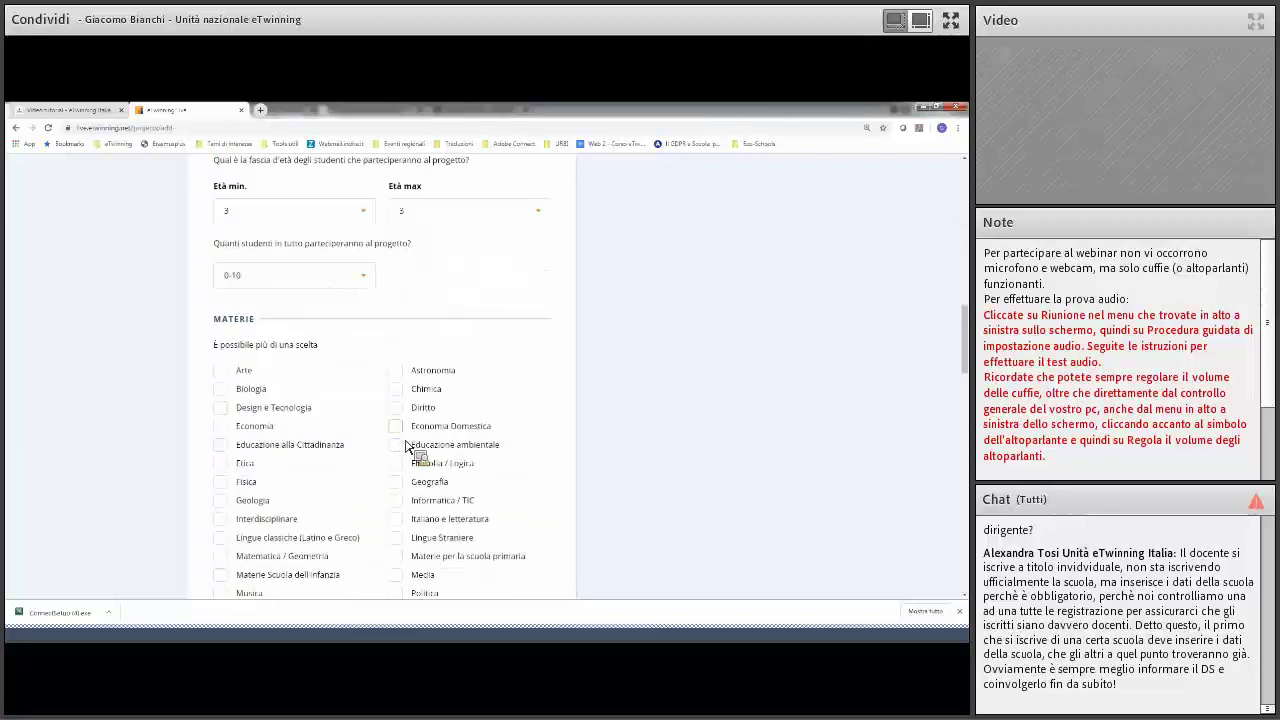
pyautogui.click(237, 446)
pyautogui.click(396, 408)
# - Enter "a" as placeholder text for the project's objectives, work procedure and expected results
pyautogui.scroll(-8, 396, 430)
pyautogui.scroll(-1, 361, 449)
pyautogui.click(361, 449)
pyautogui.write('a')
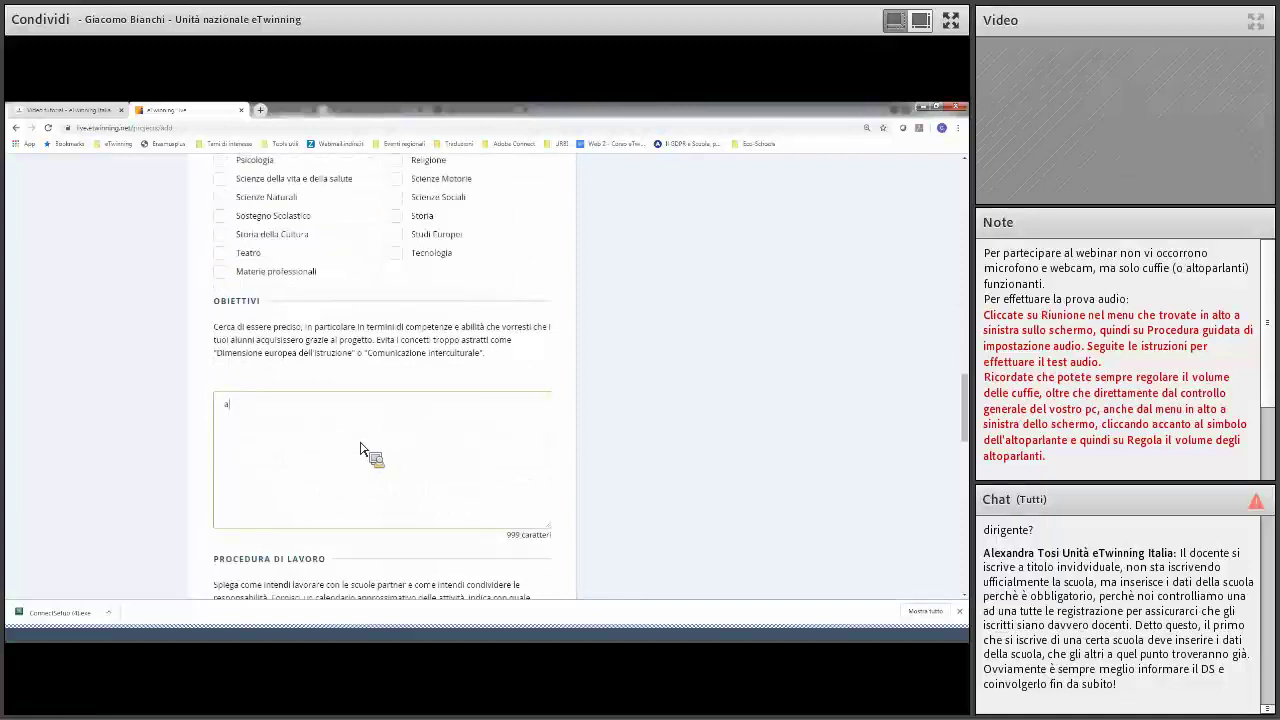
pyautogui.scroll(-3, 361, 449)
pyautogui.click(361, 449)
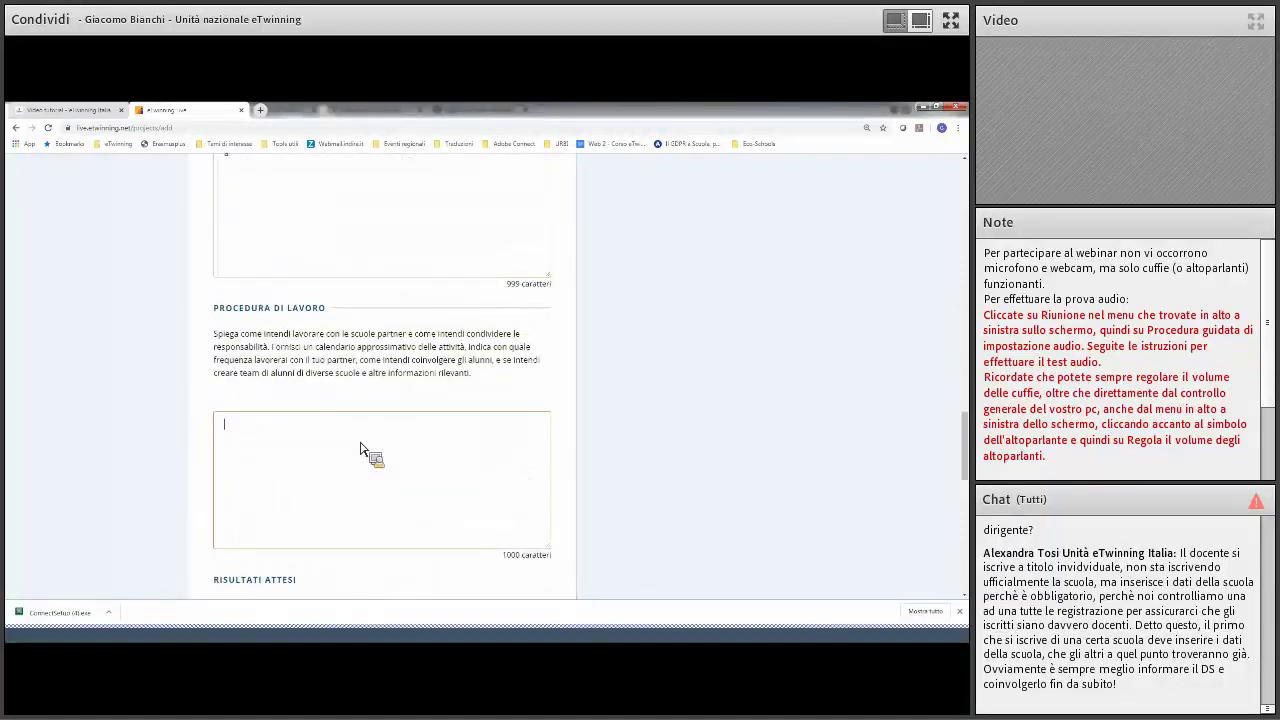
pyautogui.write('a')
pyautogui.scroll(-6, 361, 449)
pyautogui.click(361, 430)
pyautogui.write('a')
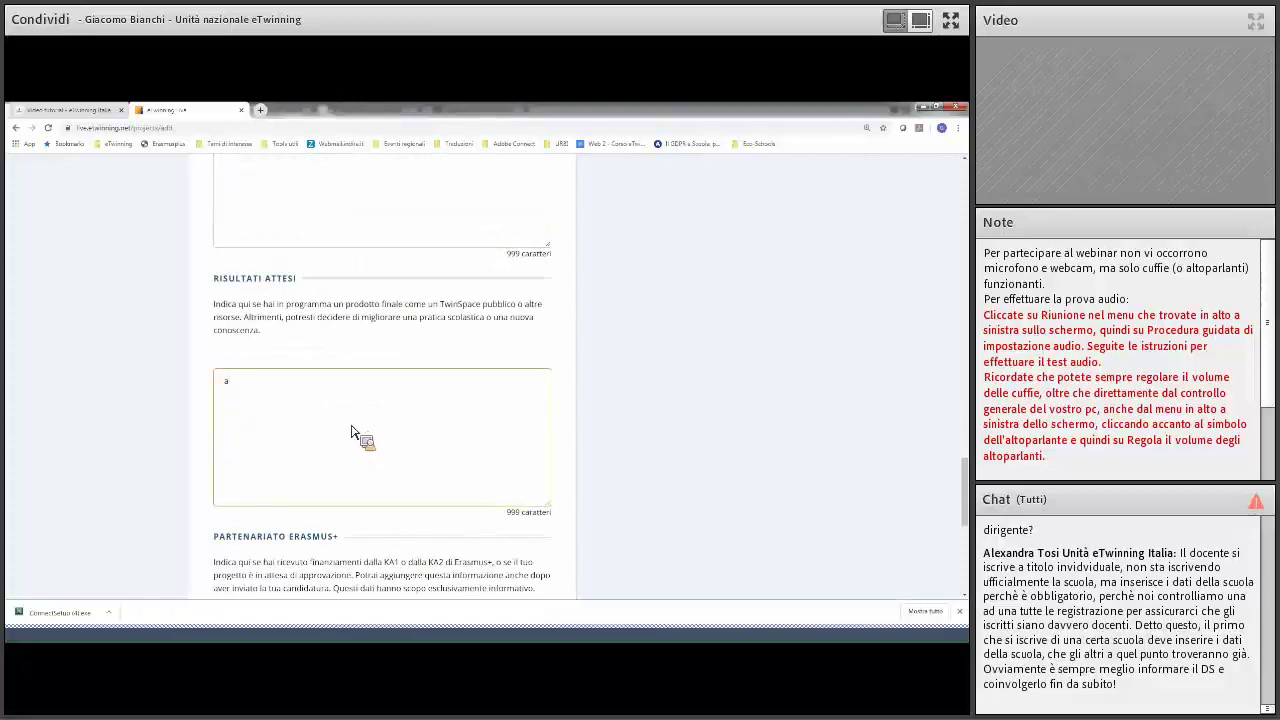
# - Declare that the project has received Erasmus+ KA1 or KA2 funding and open the project preview
pyautogui.scroll(-1, 351, 432)
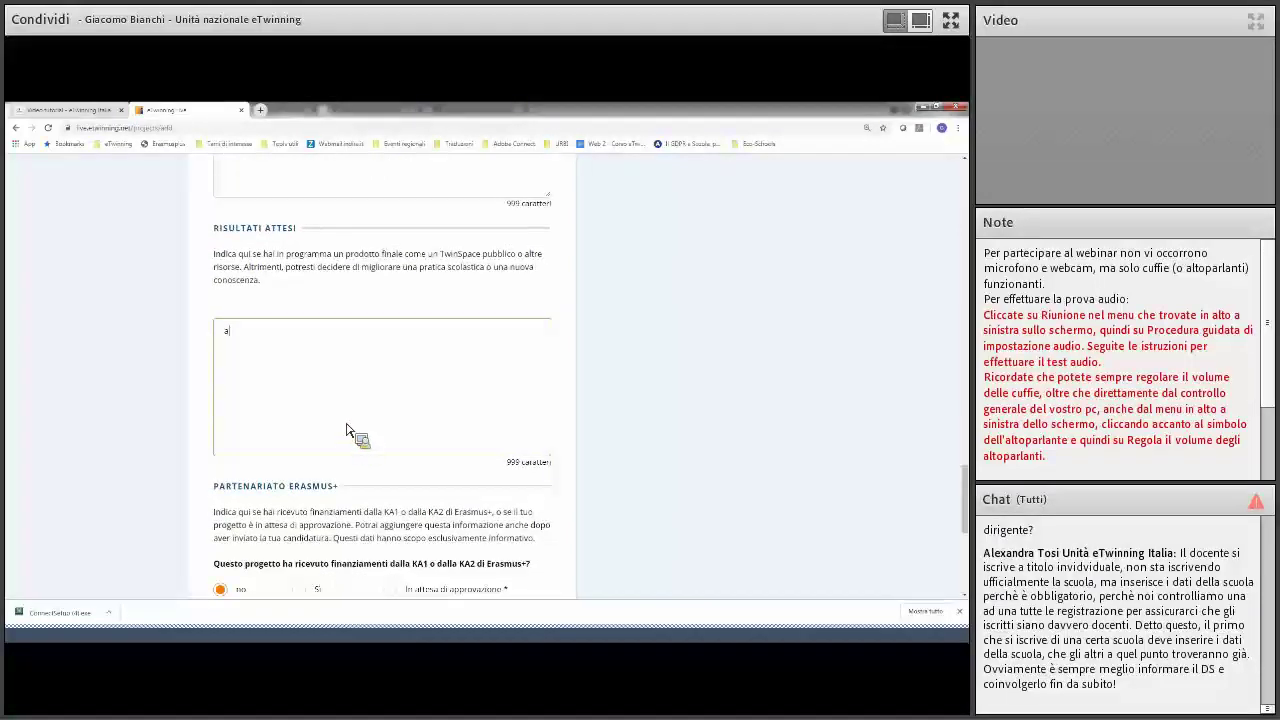
pyautogui.scroll(-5, 346, 430)
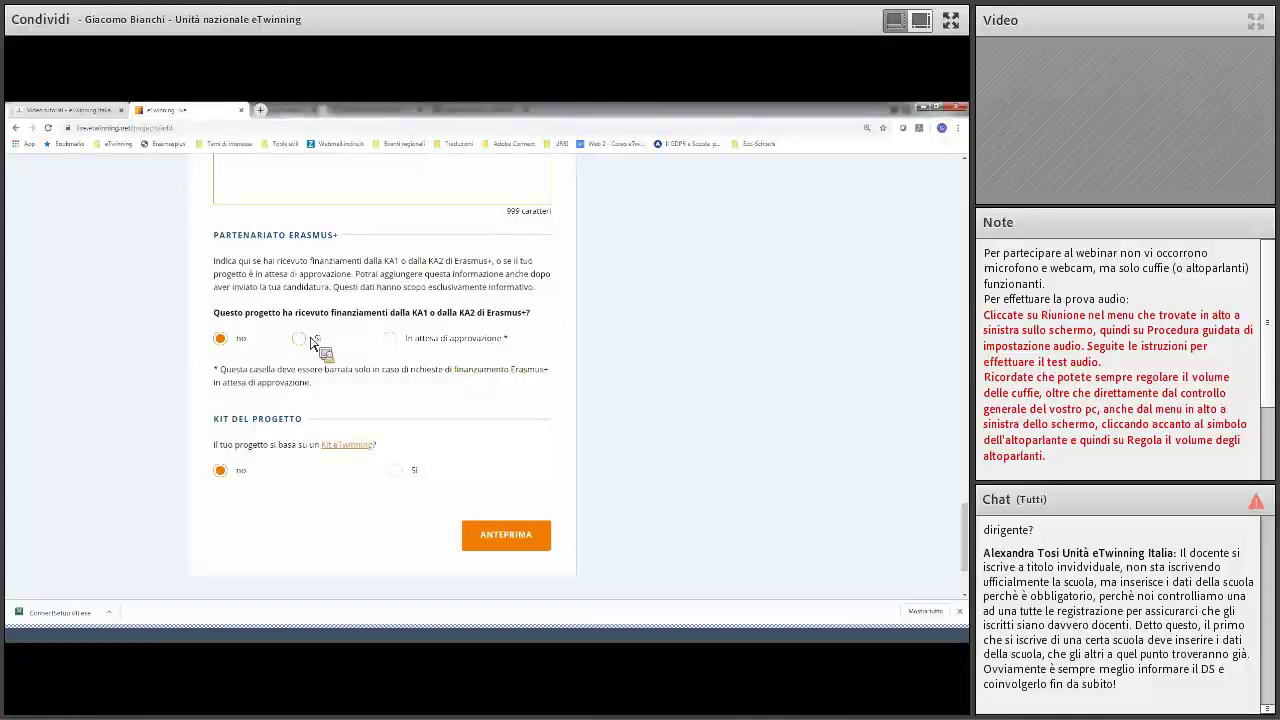
pyautogui.scroll(-1, 314, 366)
pyautogui.click(299, 289)
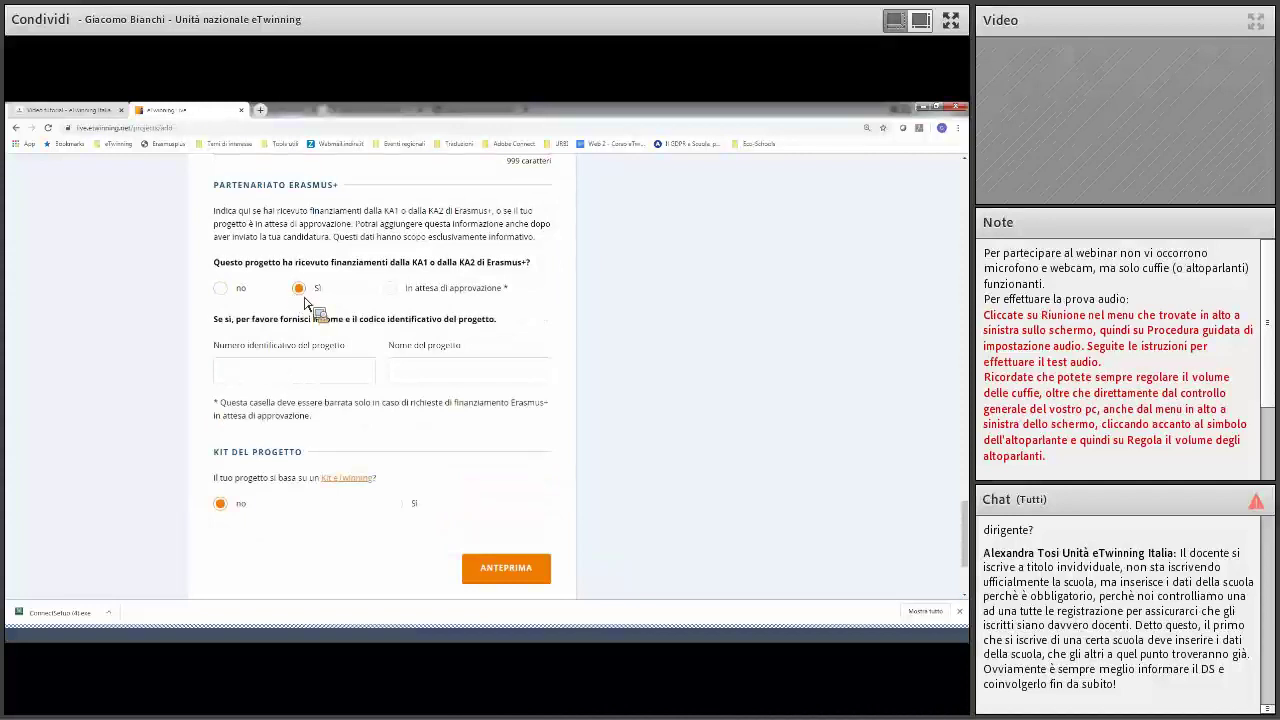
pyautogui.scroll(-1, 335, 340)
pyautogui.scroll(-1, 335, 340)
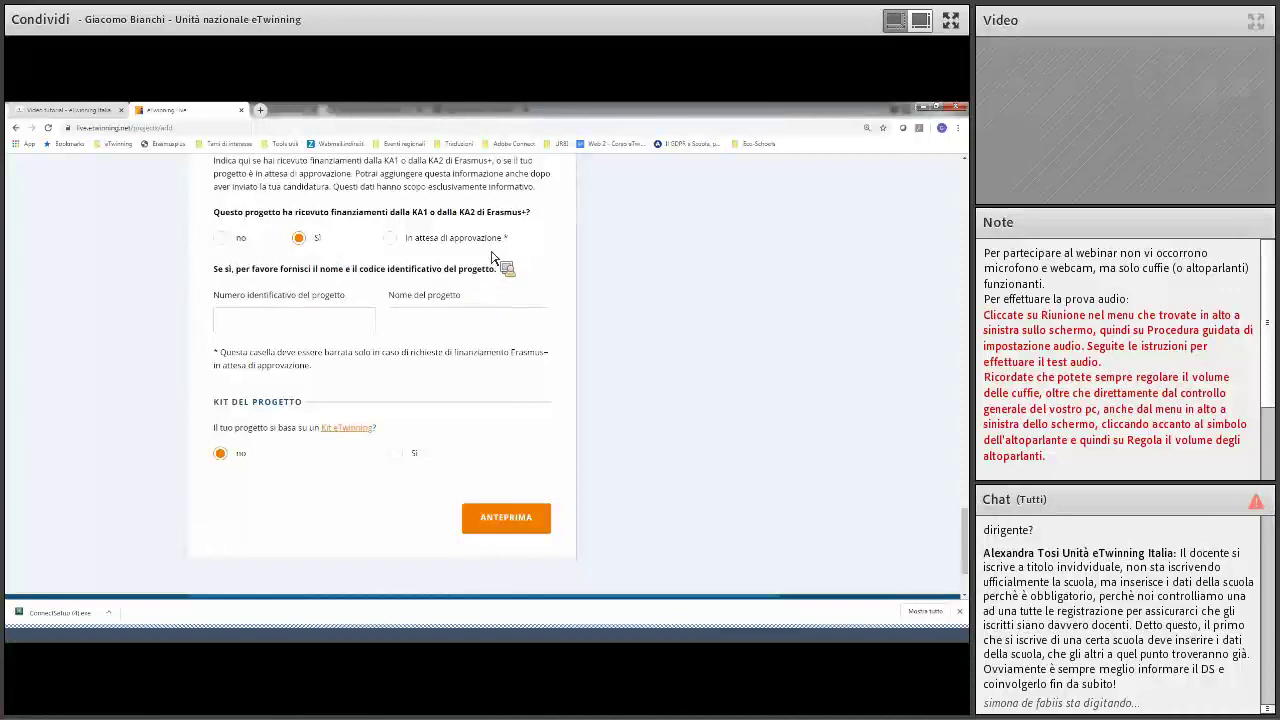
pyautogui.click(232, 314)
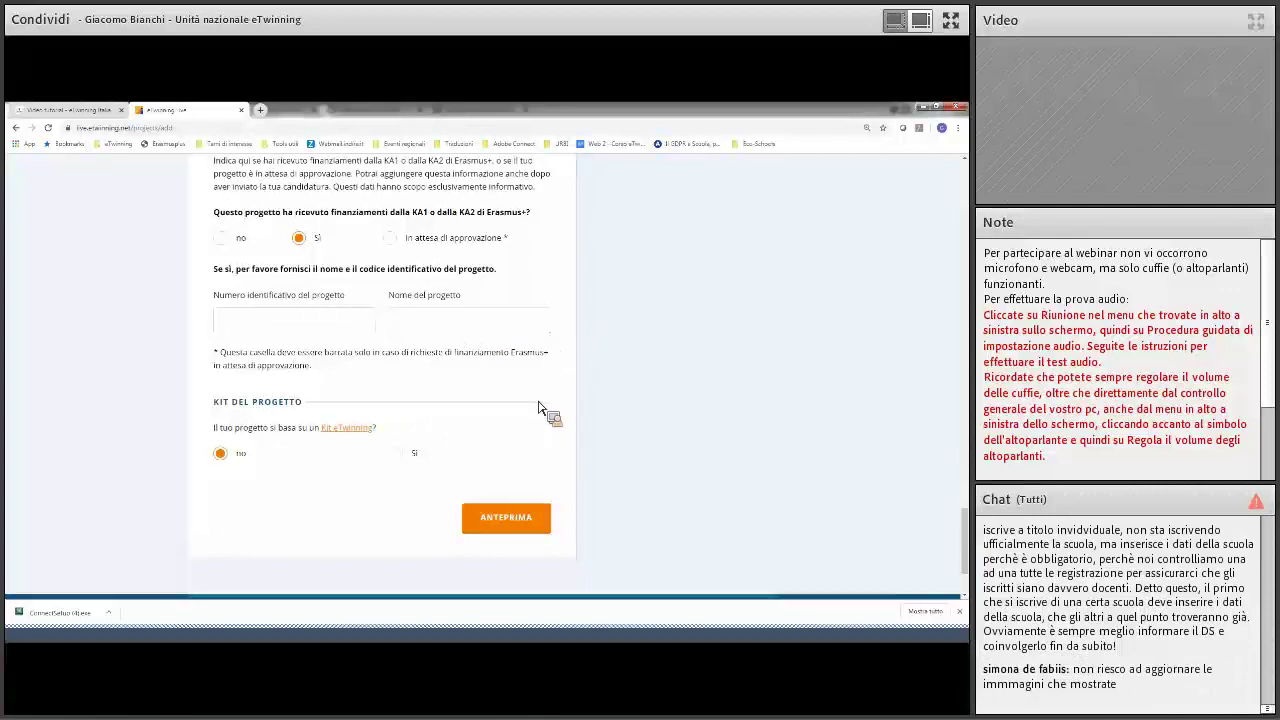
pyautogui.scroll(-1, 531, 412)
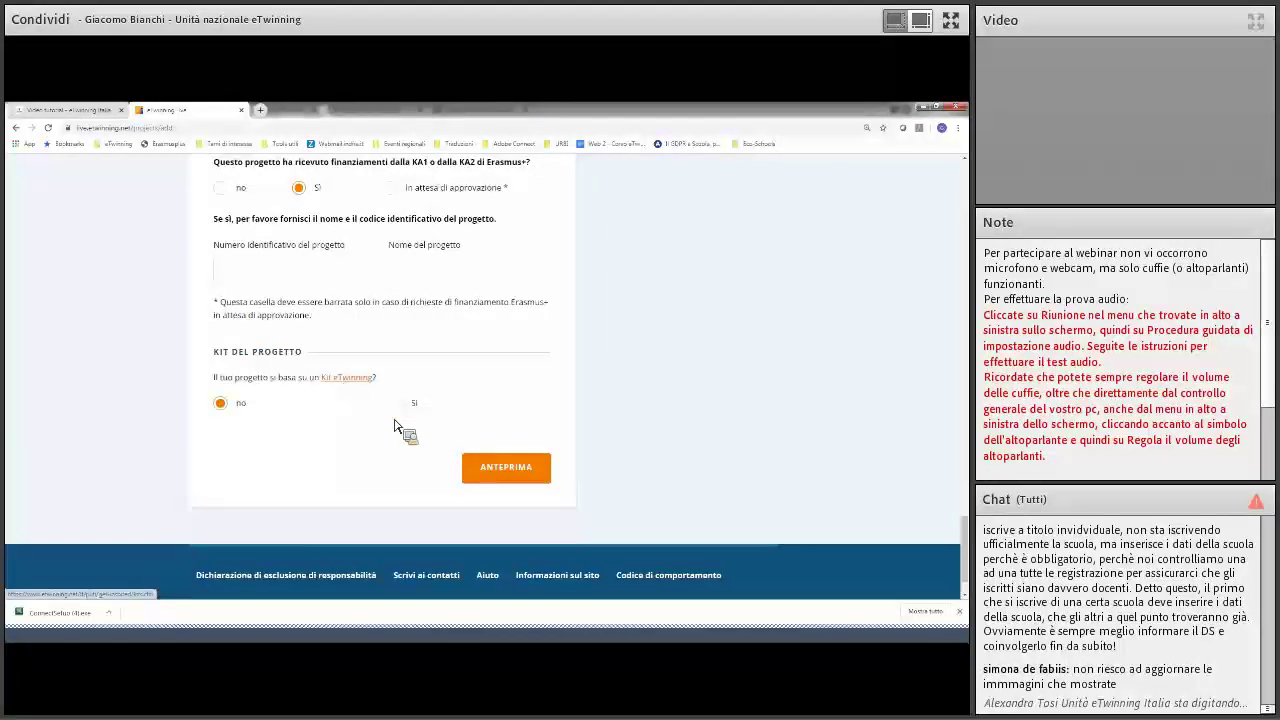
pyautogui.click(495, 470)
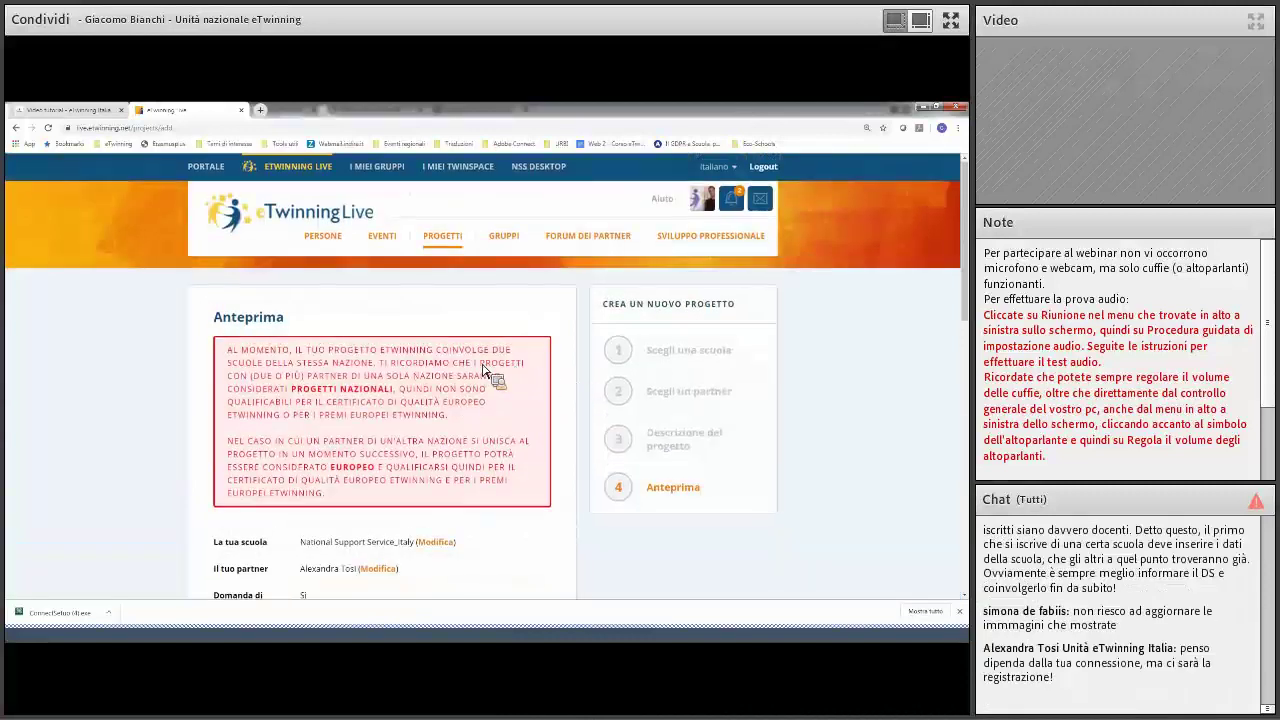
# - Examine the preview's notice on national projects and its summary of school, partner and project description
pyautogui.scroll(-2, 505, 370)
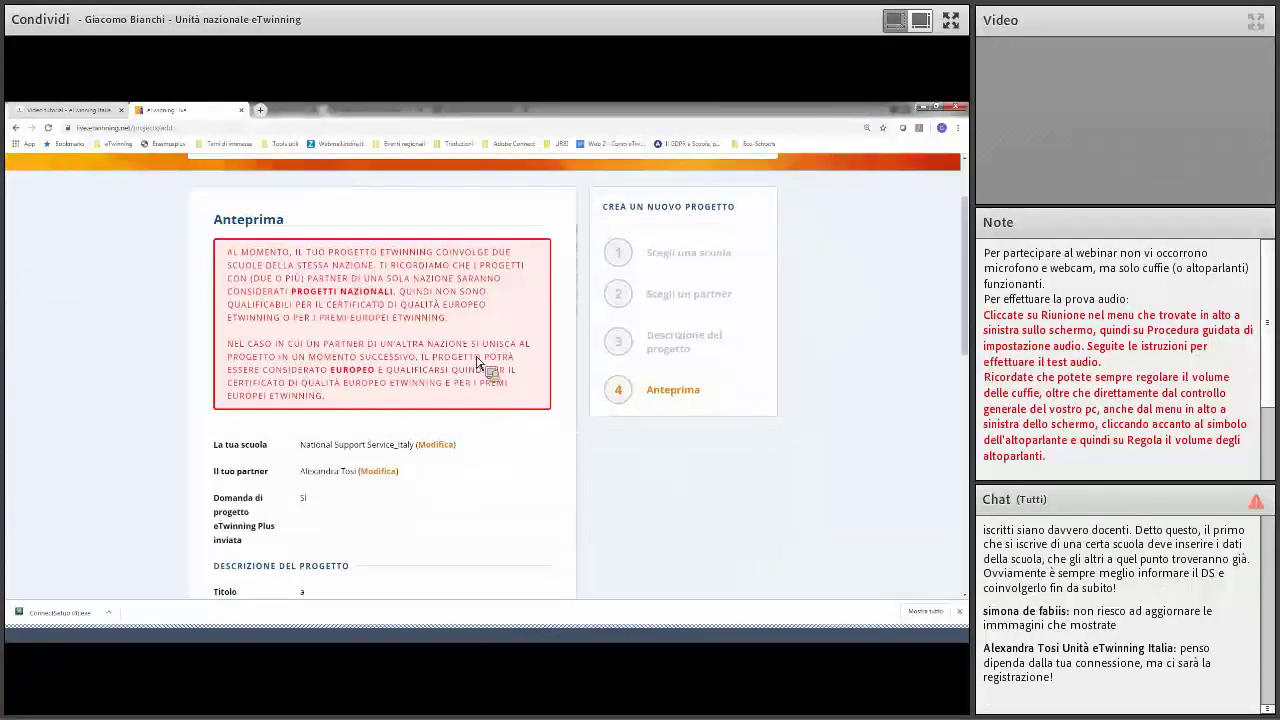
pyautogui.scroll(-3, 484, 352)
pyautogui.scroll(5, 484, 348)
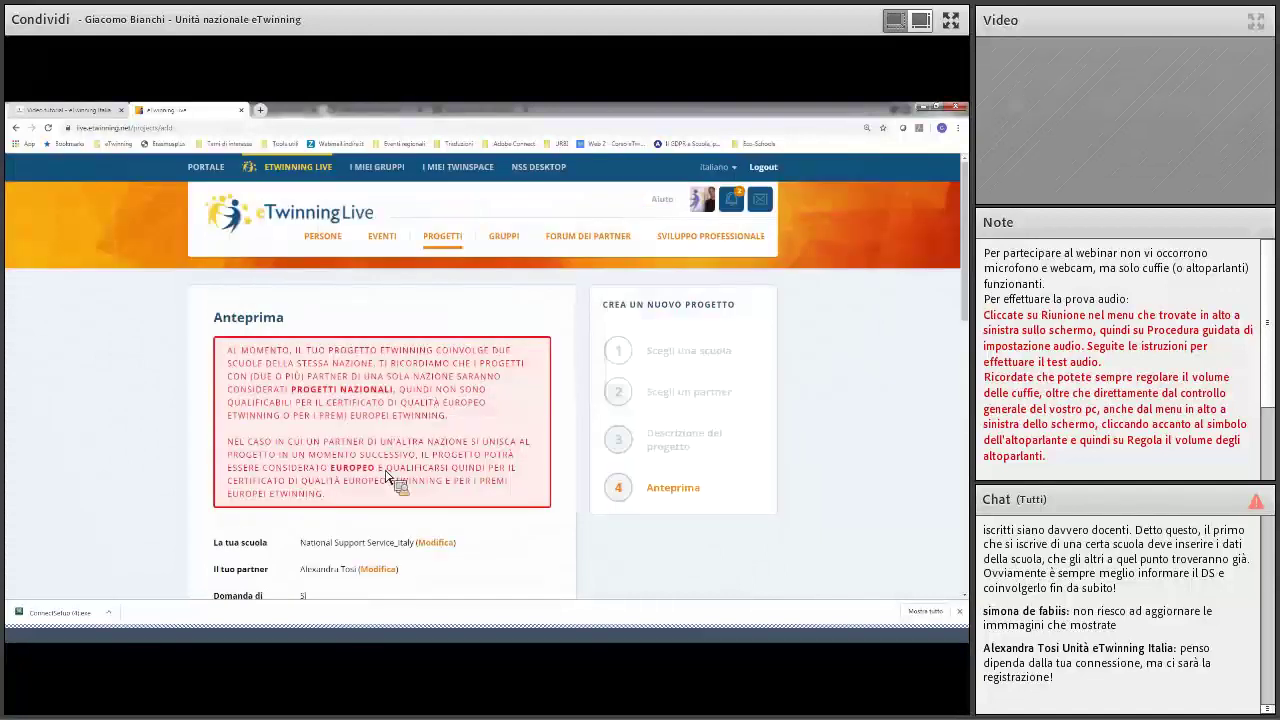
pyautogui.scroll(-1, 407, 560)
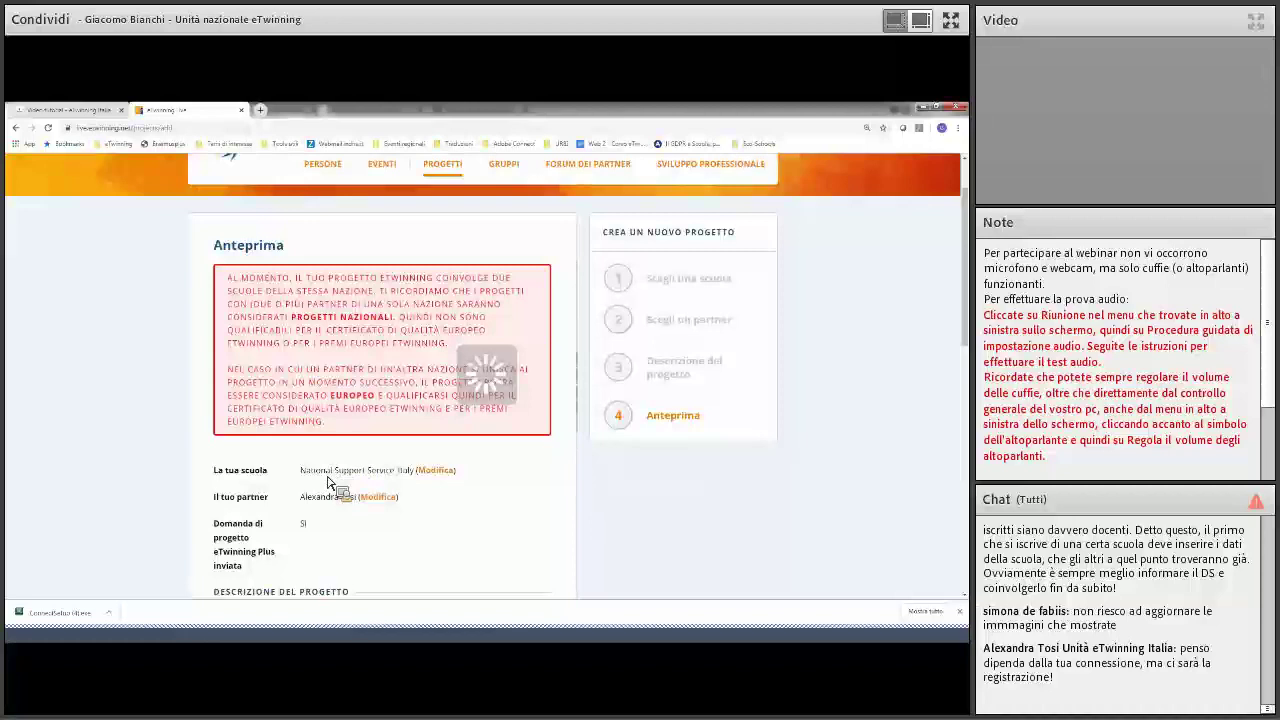
pyautogui.scroll(-1, 327, 481)
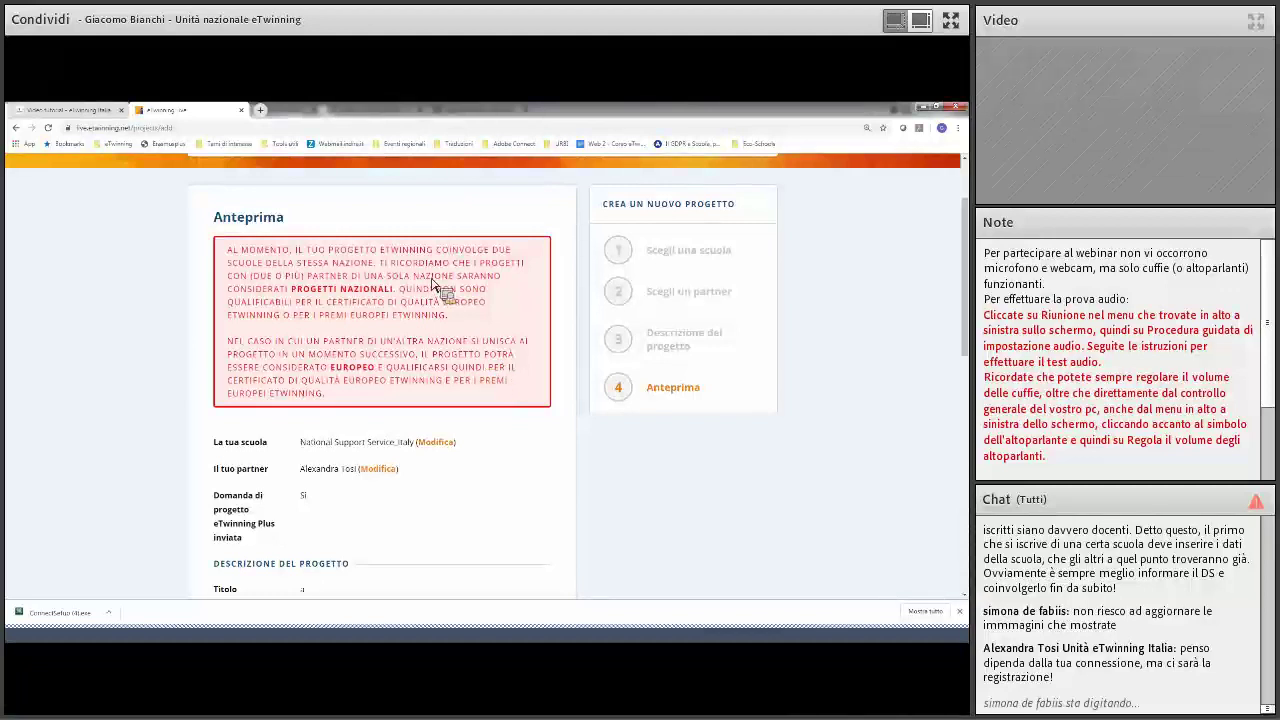
pyautogui.scroll(-2, 470, 290)
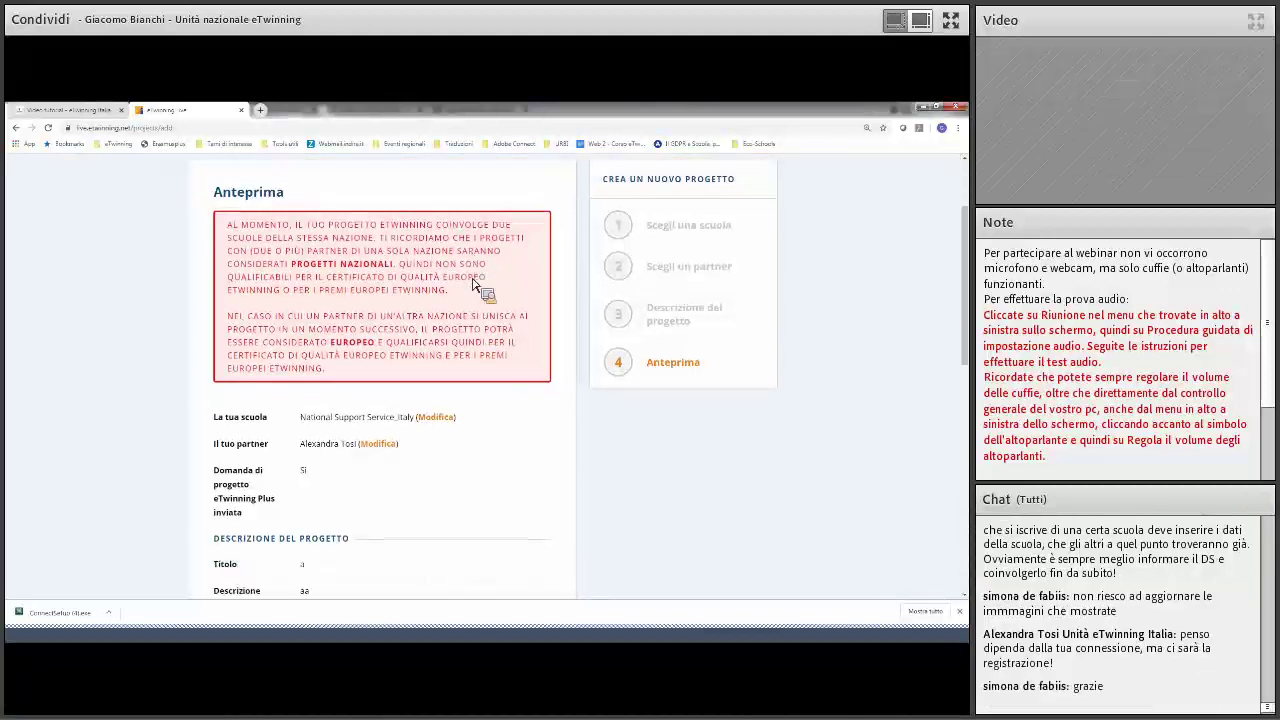
pyautogui.scroll(-2, 449, 383)
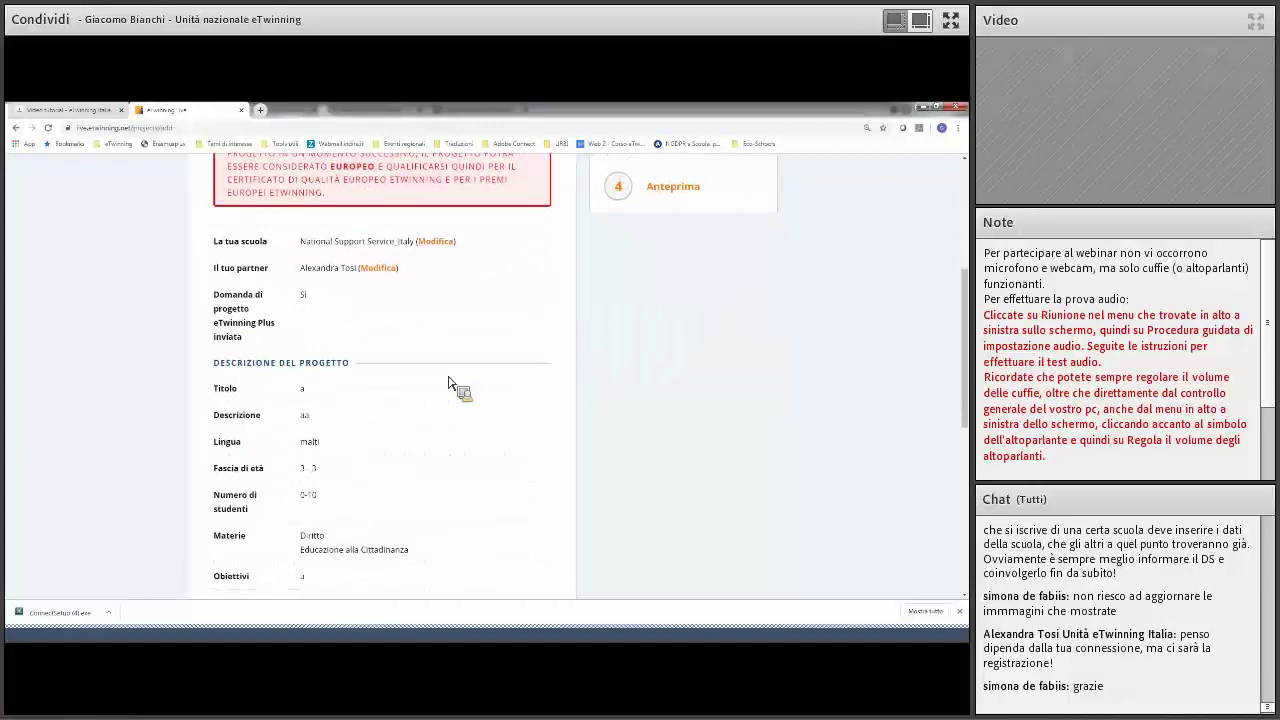
pyautogui.scroll(-1, 405, 350)
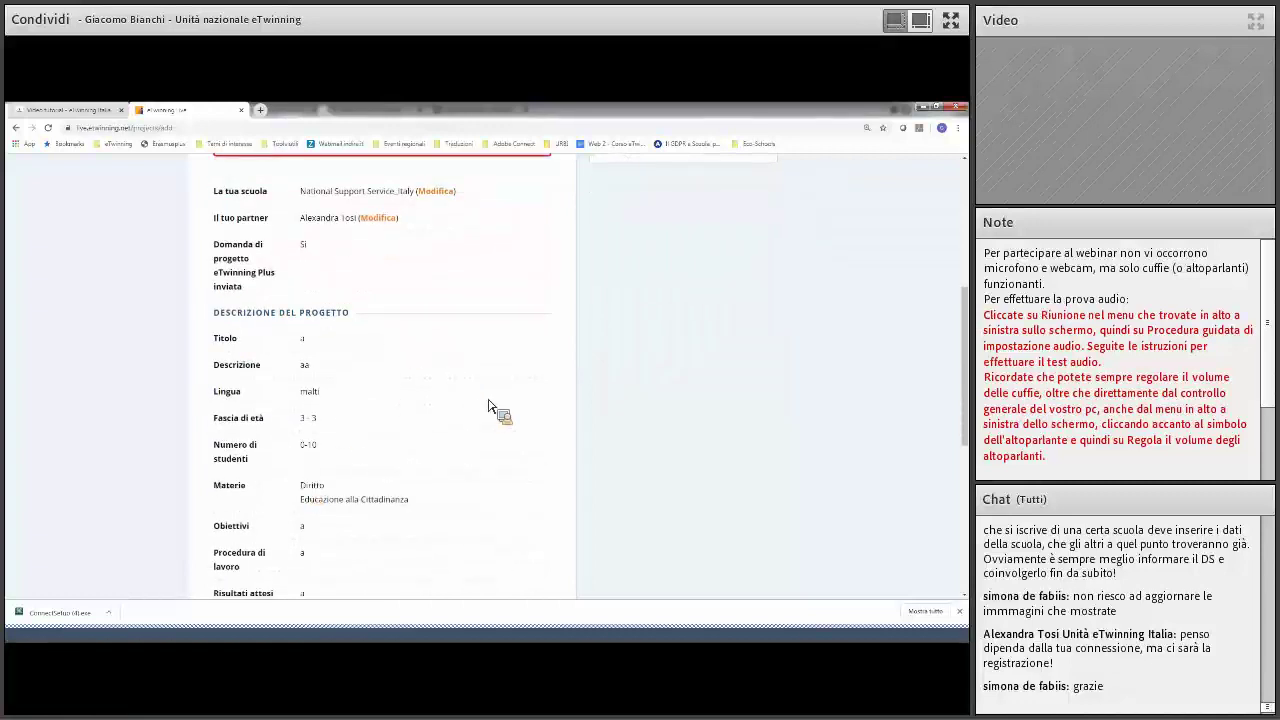
pyautogui.scroll(-2, 280, 355)
pyautogui.scroll(-5, 363, 366)
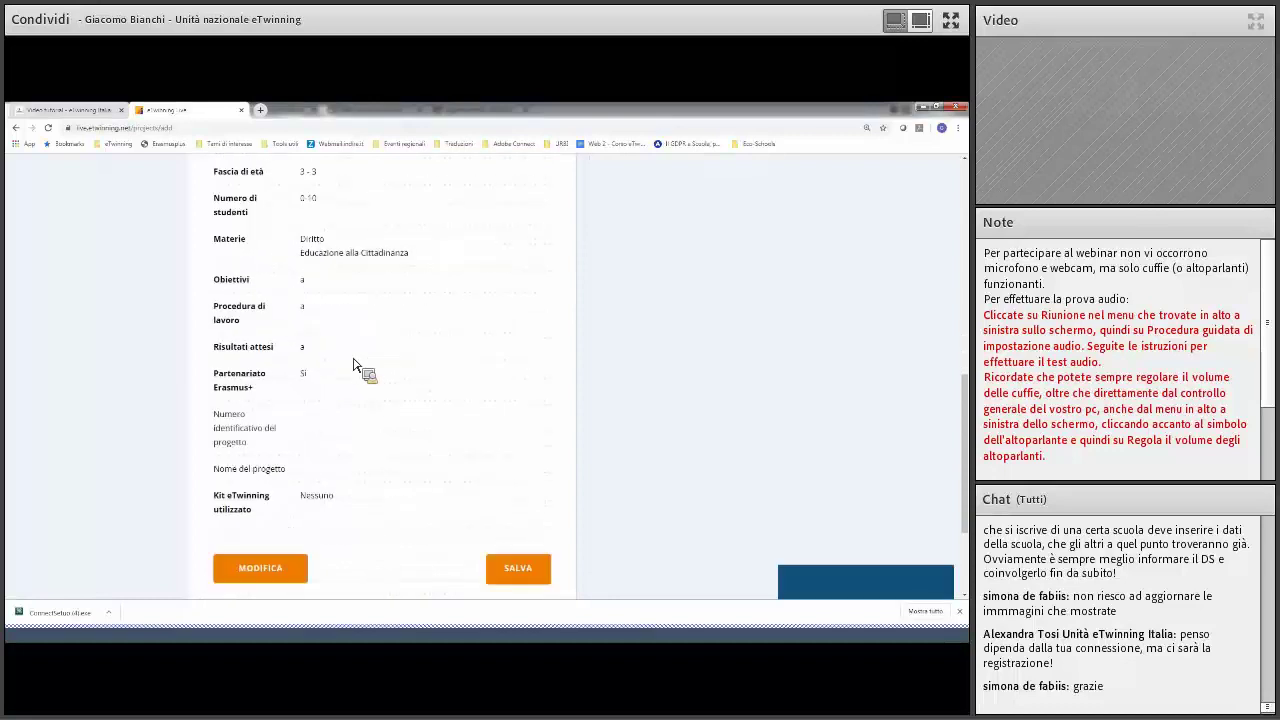
pyautogui.scroll(8, 349, 377)
pyautogui.scroll(-3, 337, 423)
pyautogui.scroll(-5, 474, 525)
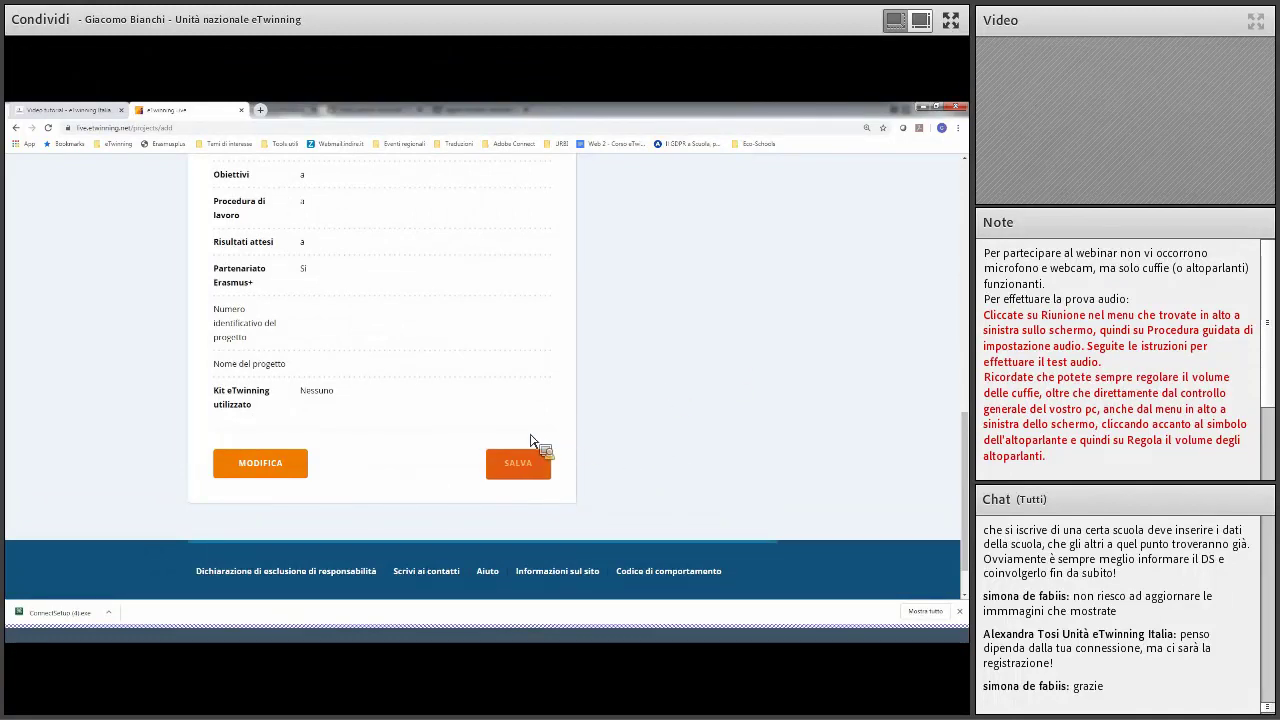
# - Go to the projects page and open the partner invitation list for the active Bucharest Multilateral Seminar project
pyautogui.scroll(15, 530, 440)
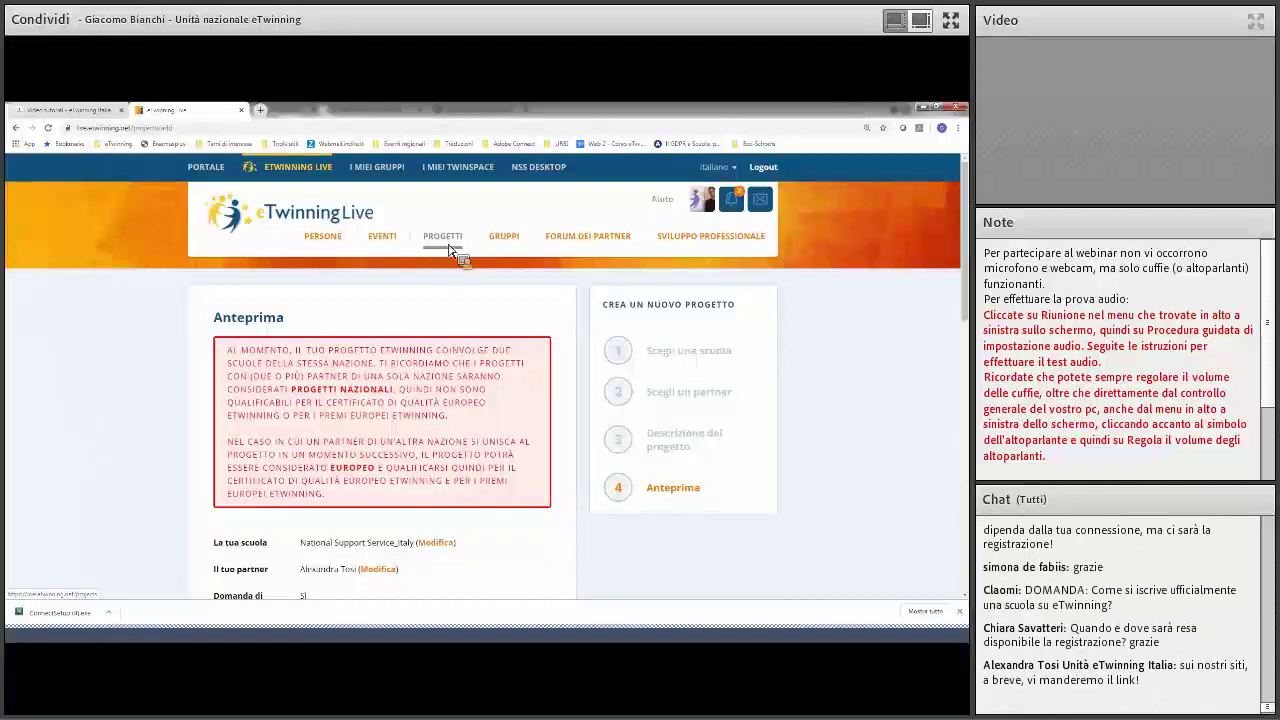
pyautogui.click(445, 238)
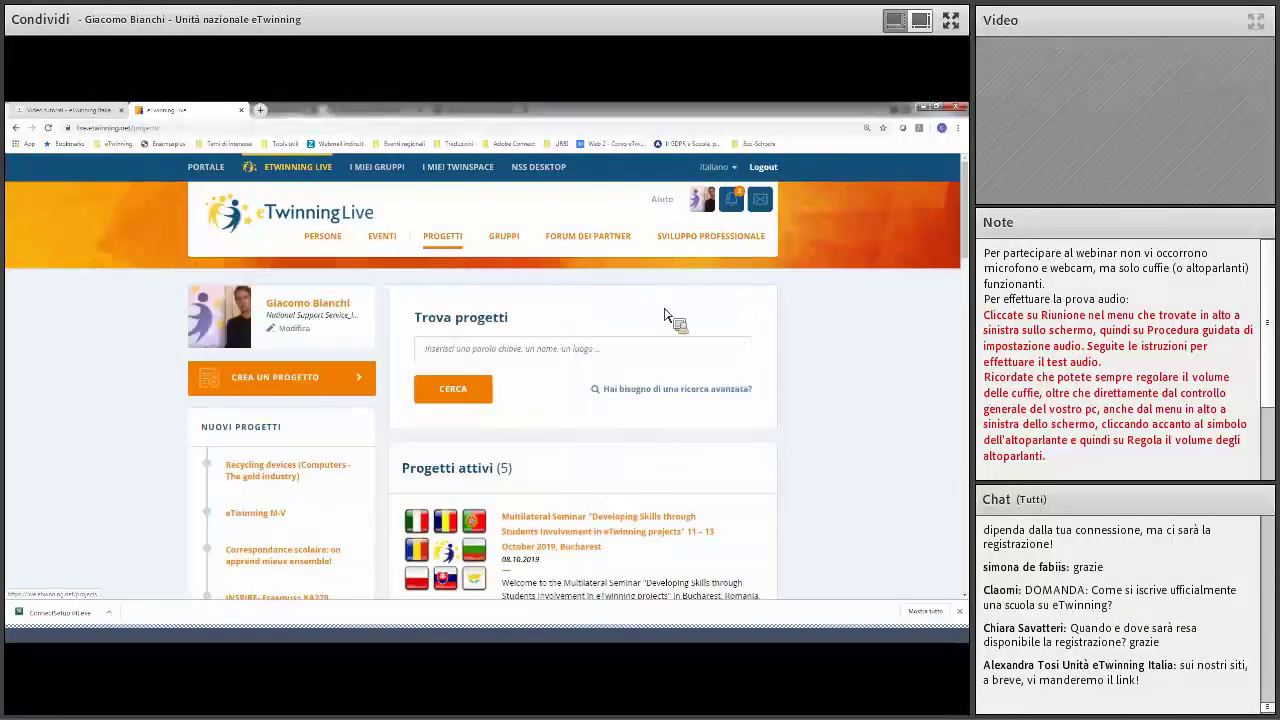
pyautogui.scroll(-3, 586, 237)
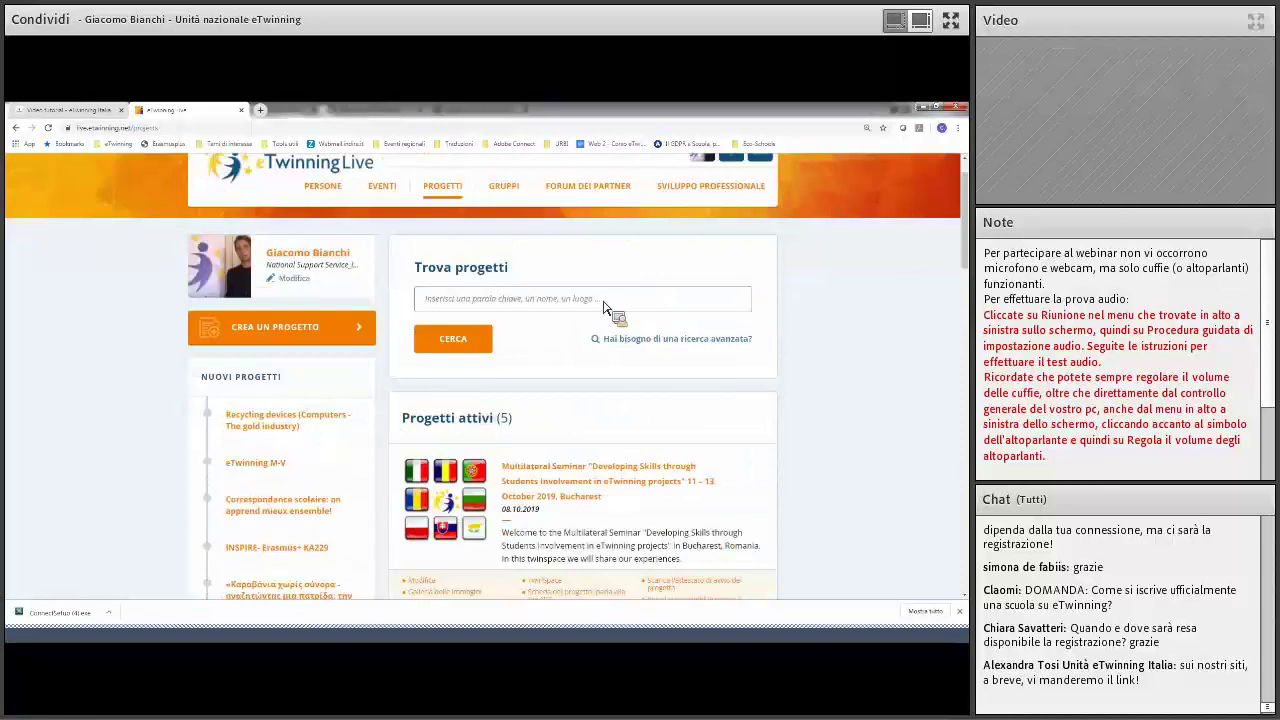
pyautogui.scroll(-3, 500, 365)
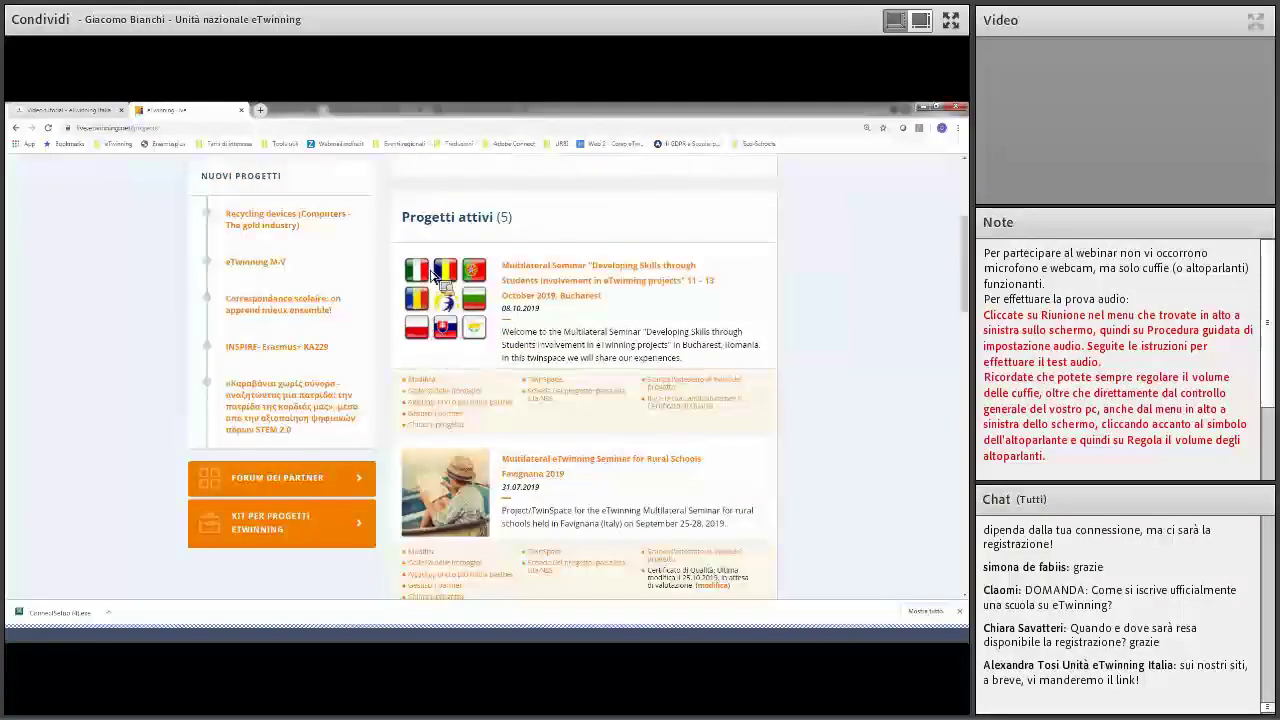
pyautogui.scroll(-1, 443, 326)
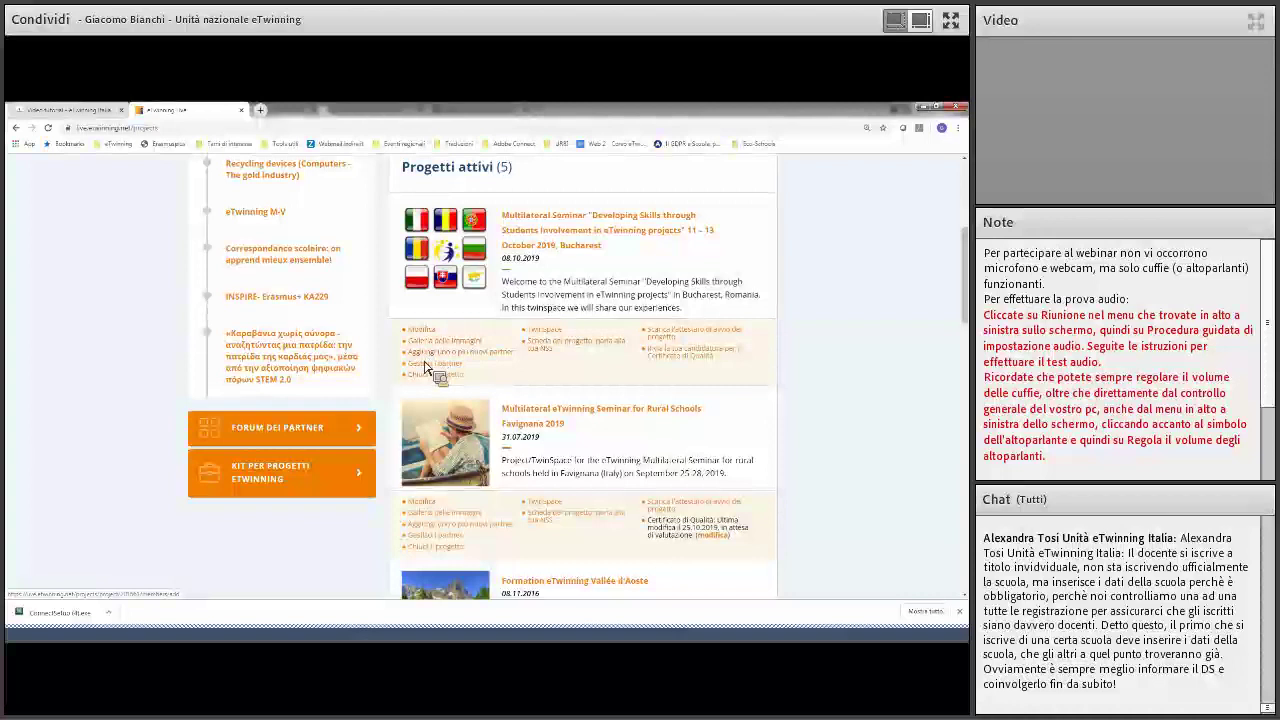
pyautogui.click(484, 362)
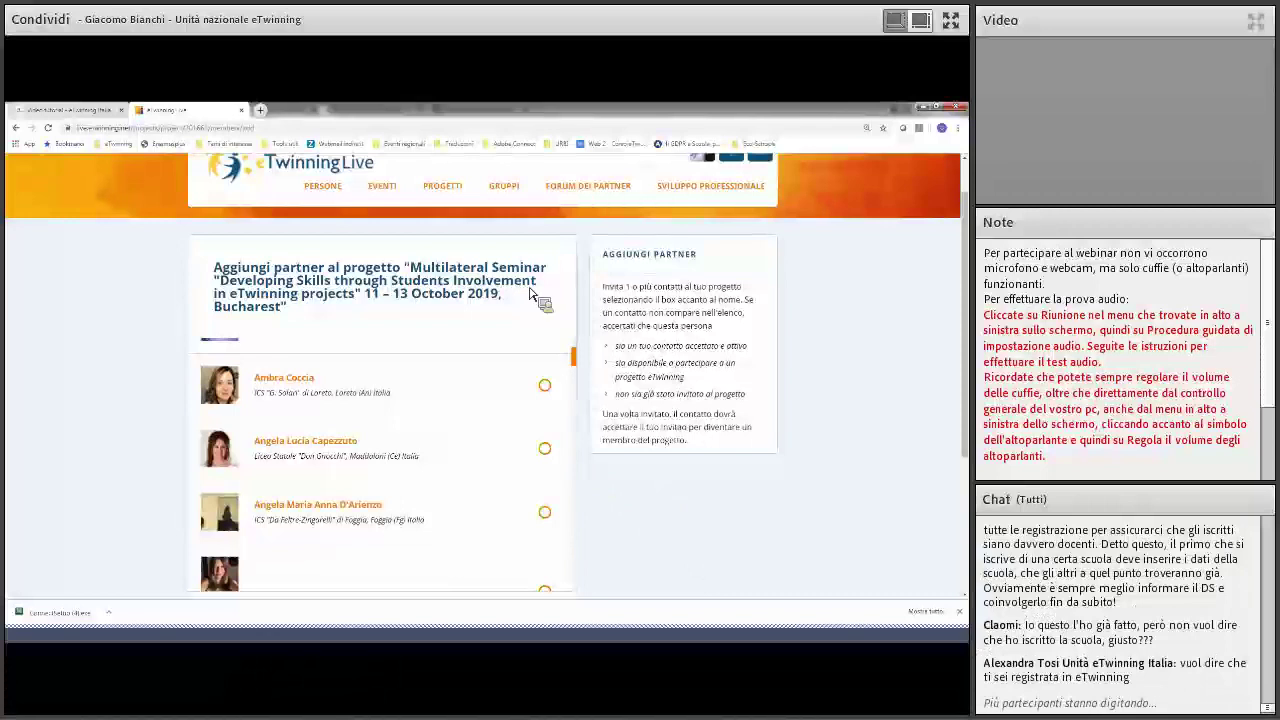
# - Return to the projects page and review the active Bucharest seminar project's management options
pyautogui.scroll(1, 460, 265)
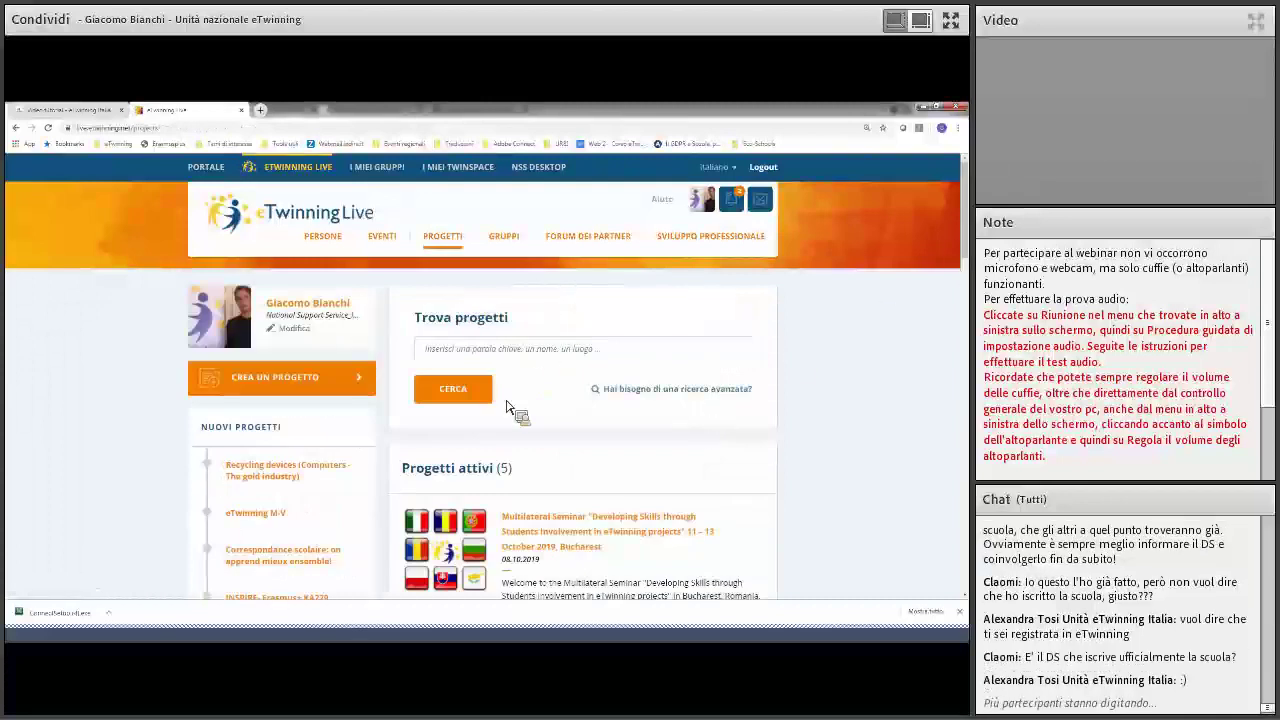
pyautogui.scroll(-5, 534, 391)
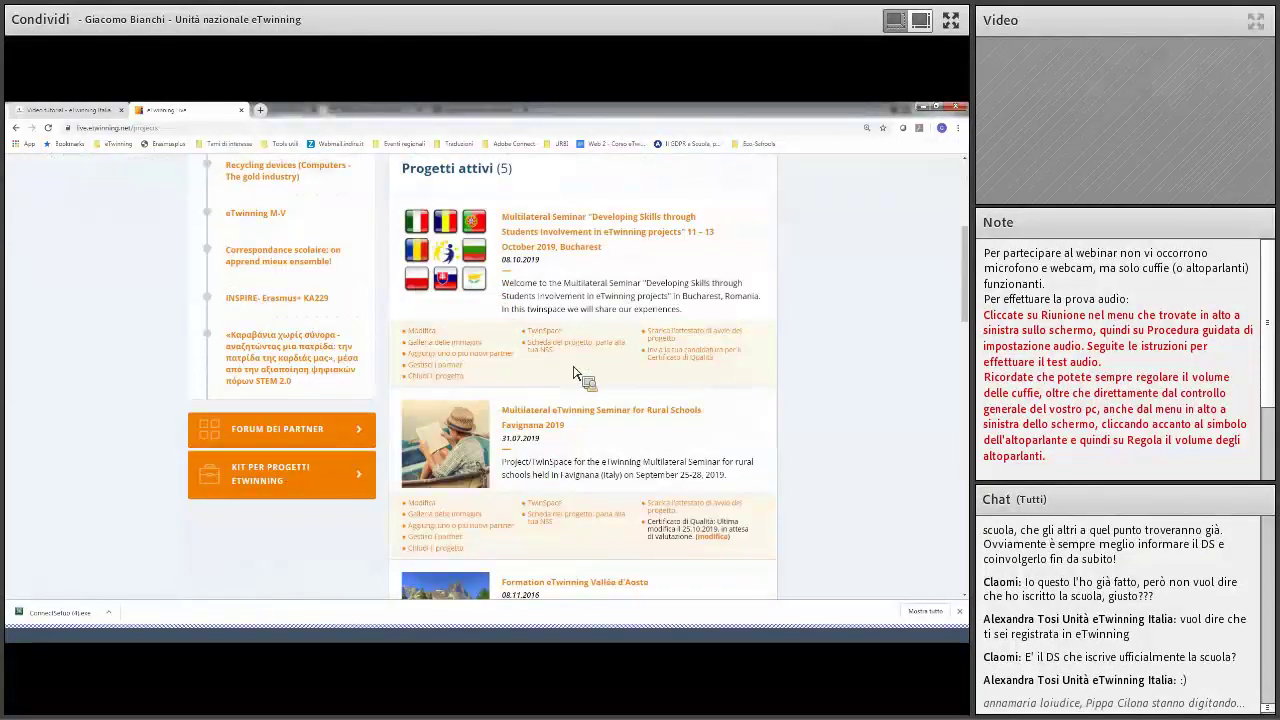
pyautogui.scroll(2, 490, 420)
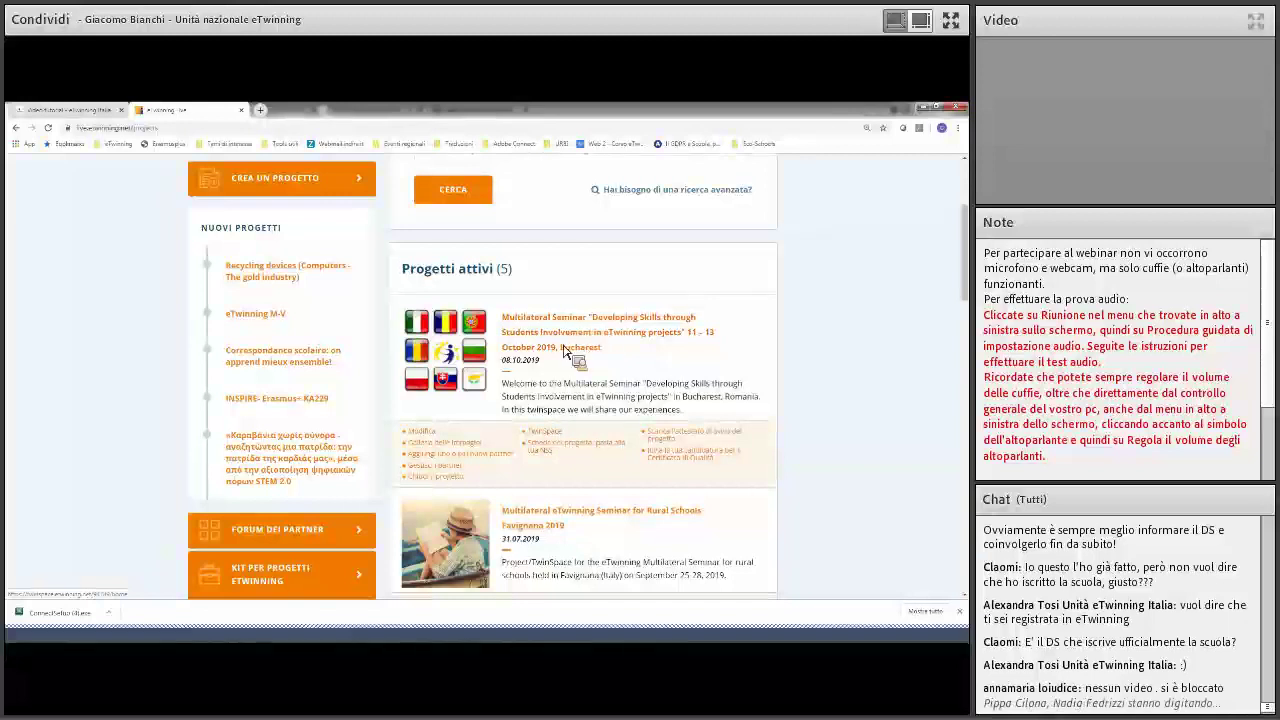
# - Open the page of the active Bucharest Multilateral Seminar project and view its header and TwinSpace access
pyautogui.click(258, 402)
pyautogui.scroll(-1, 305, 405)
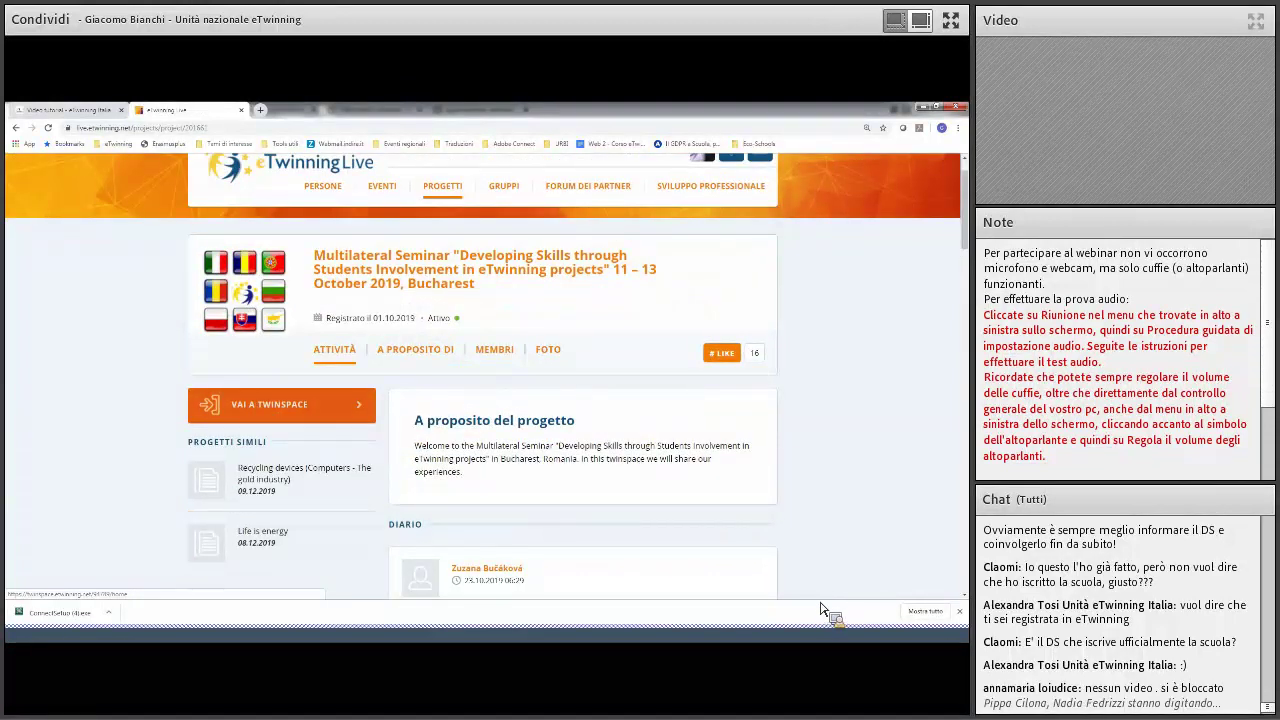
pyautogui.scroll(1, 870, 567)
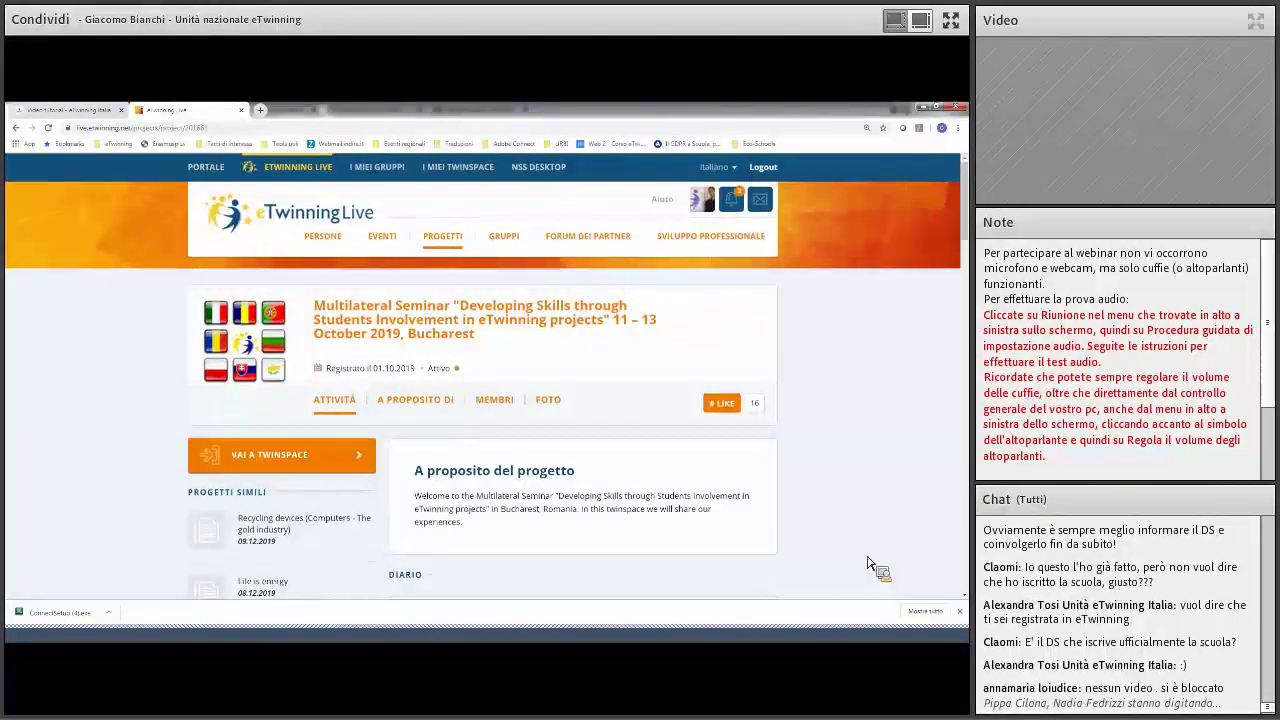
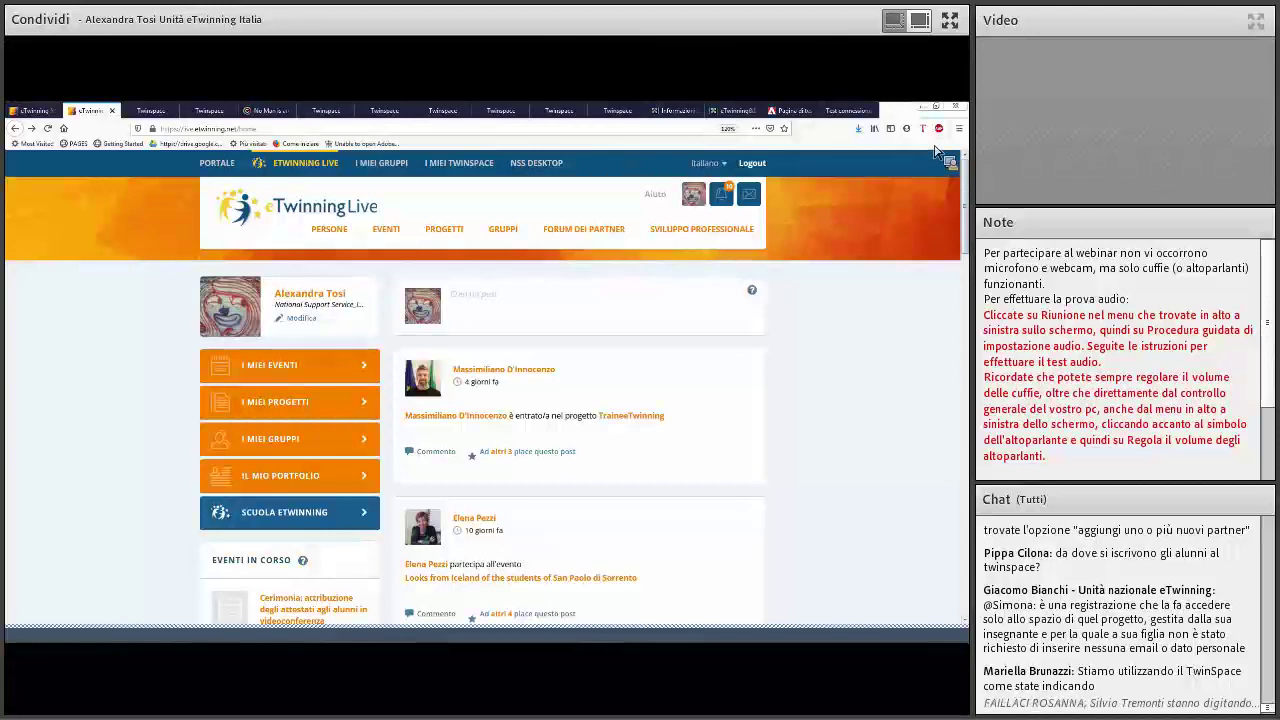
# - Enlarge the eTwinning Live home page and go to the projects page
pyautogui.click(147, 112)
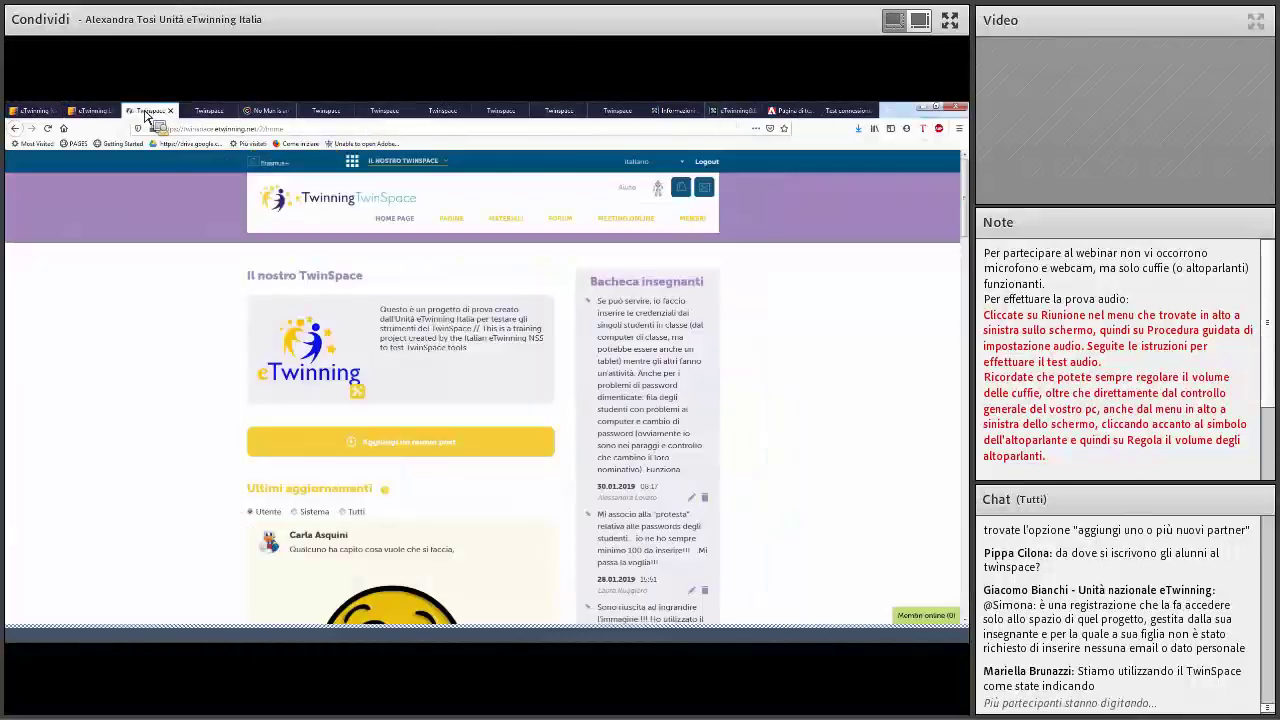
pyautogui.click(91, 112)
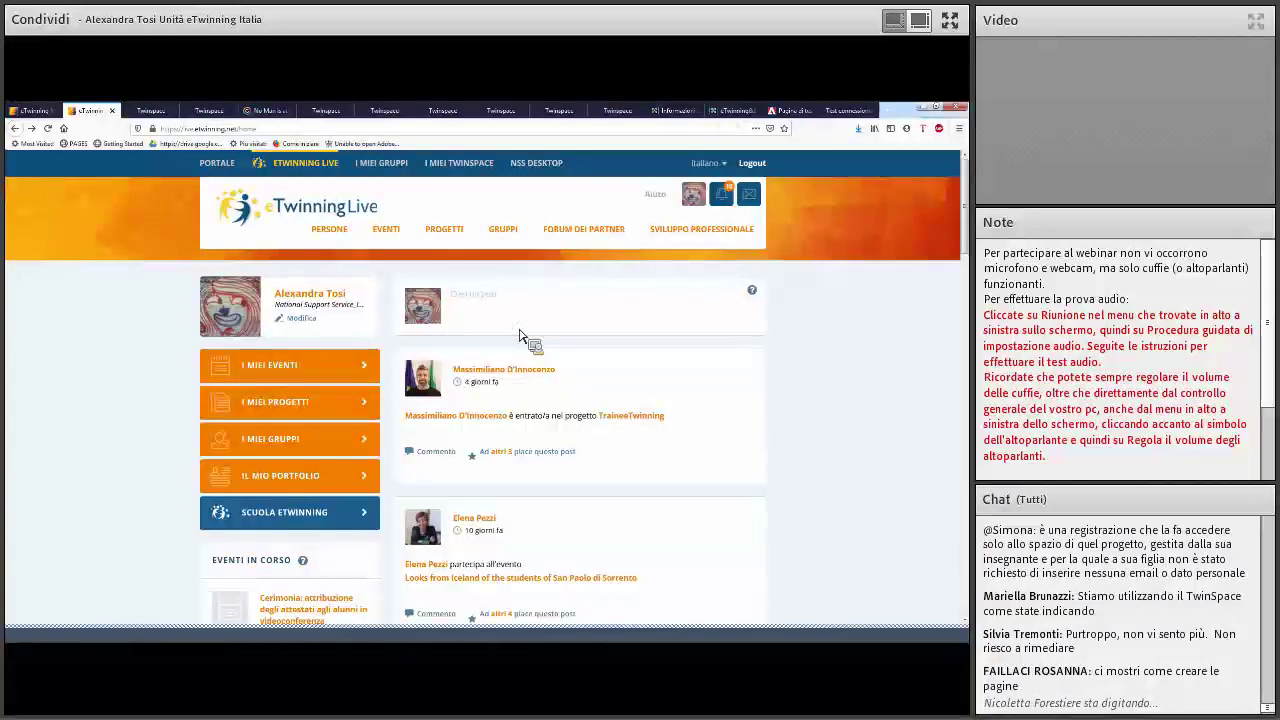
pyautogui.hotkey('ctrl', '+')
pyautogui.hotkey('ctrl', '+')
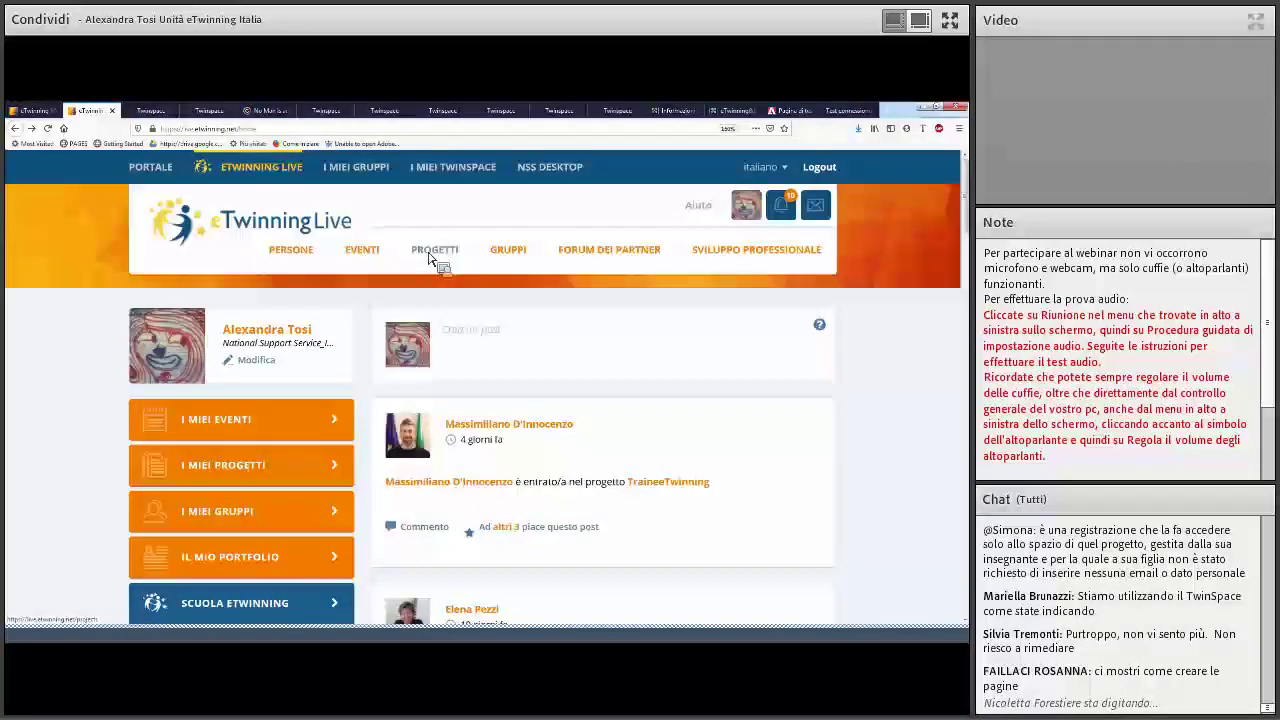
pyautogui.click(432, 258)
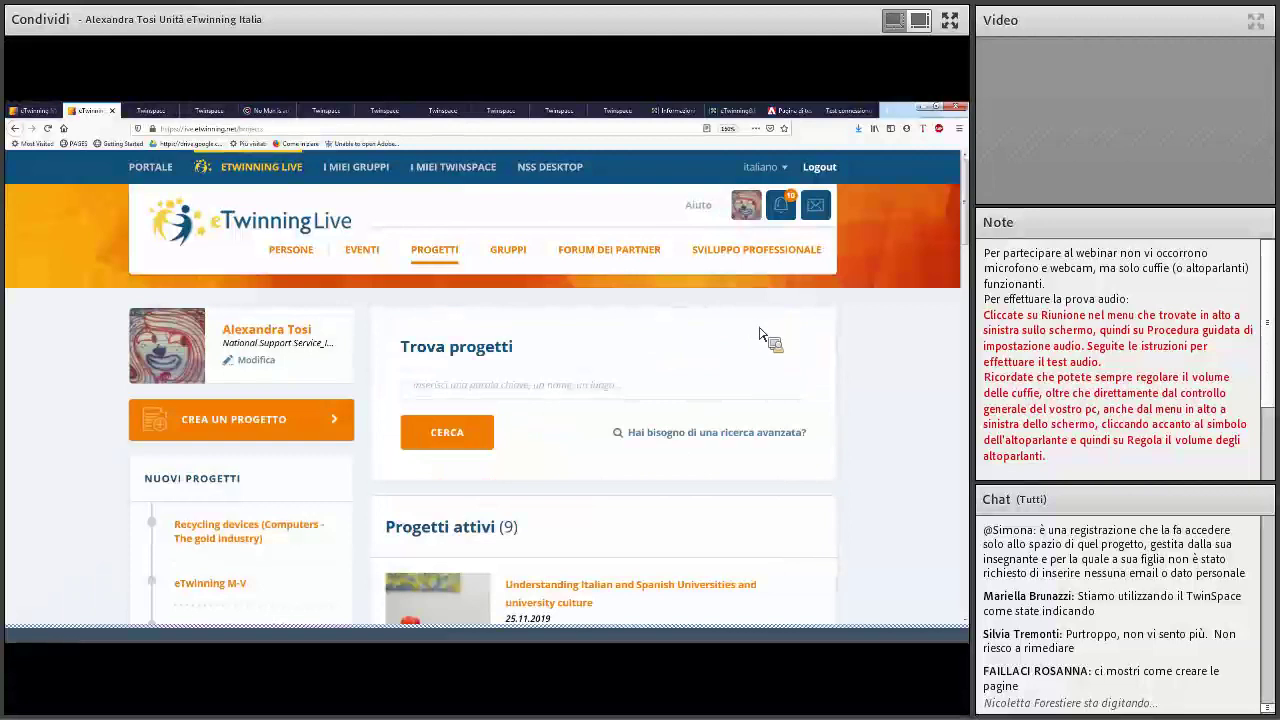
# - Examine the active and closed project lists, including the management options of the Paris 2019 bilateral seminar project
pyautogui.scroll(-3, 765, 337)
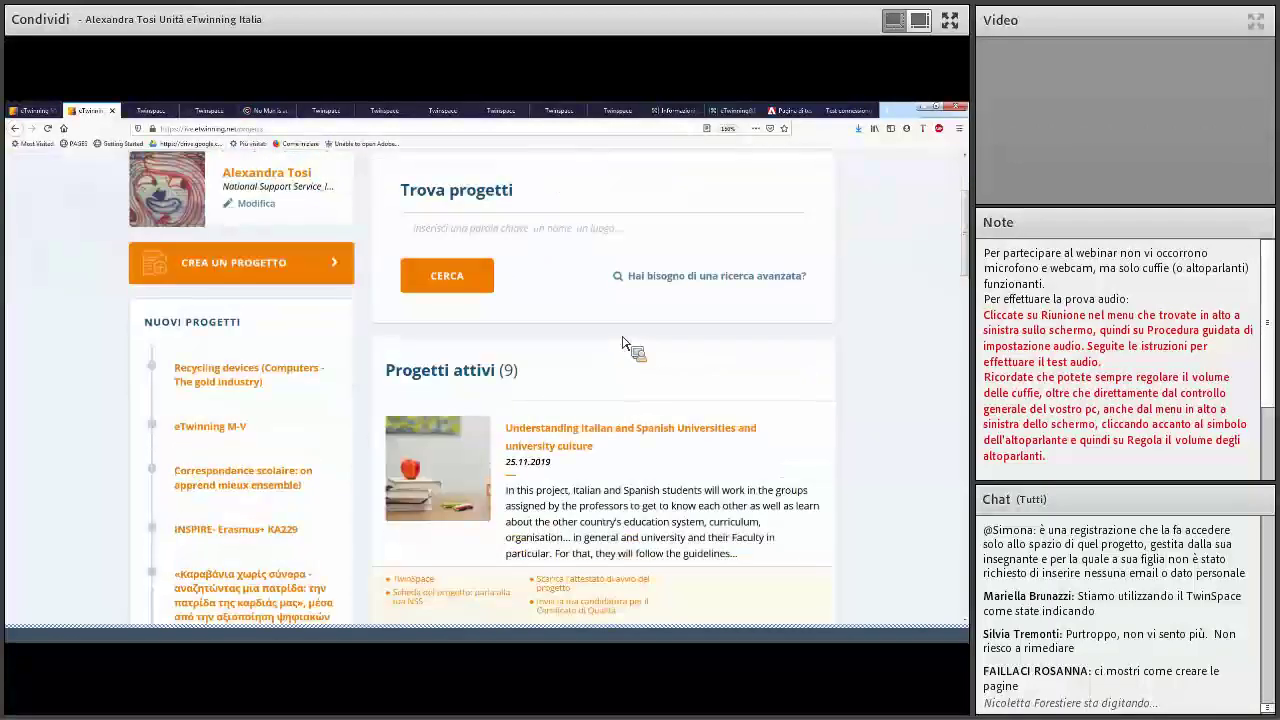
pyautogui.scroll(-5, 527, 314)
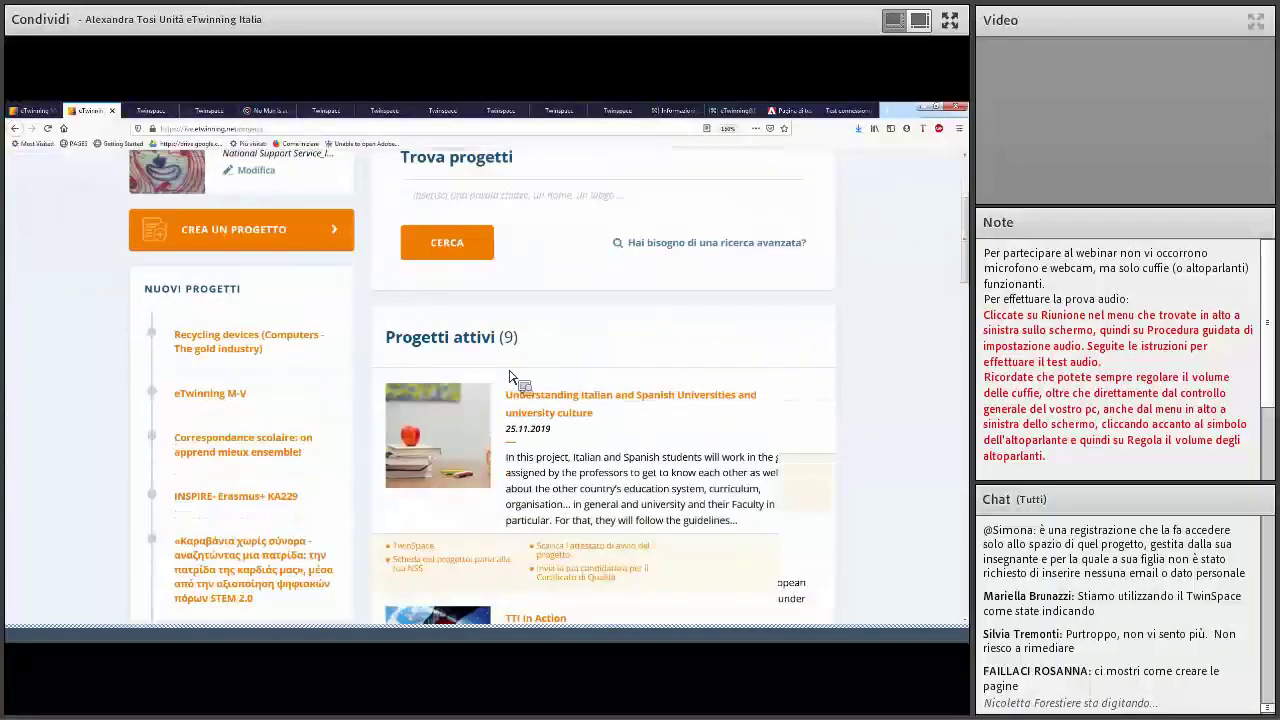
pyautogui.scroll(-10, 531, 390)
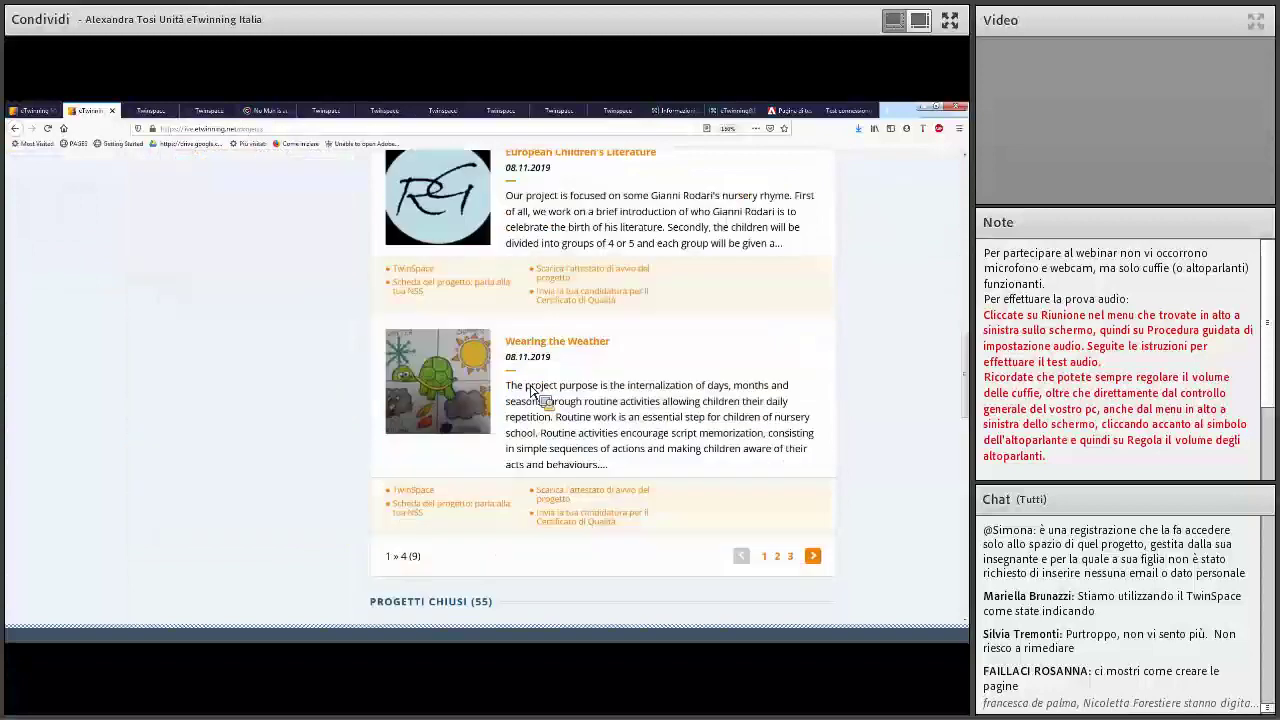
pyautogui.scroll(-5, 531, 390)
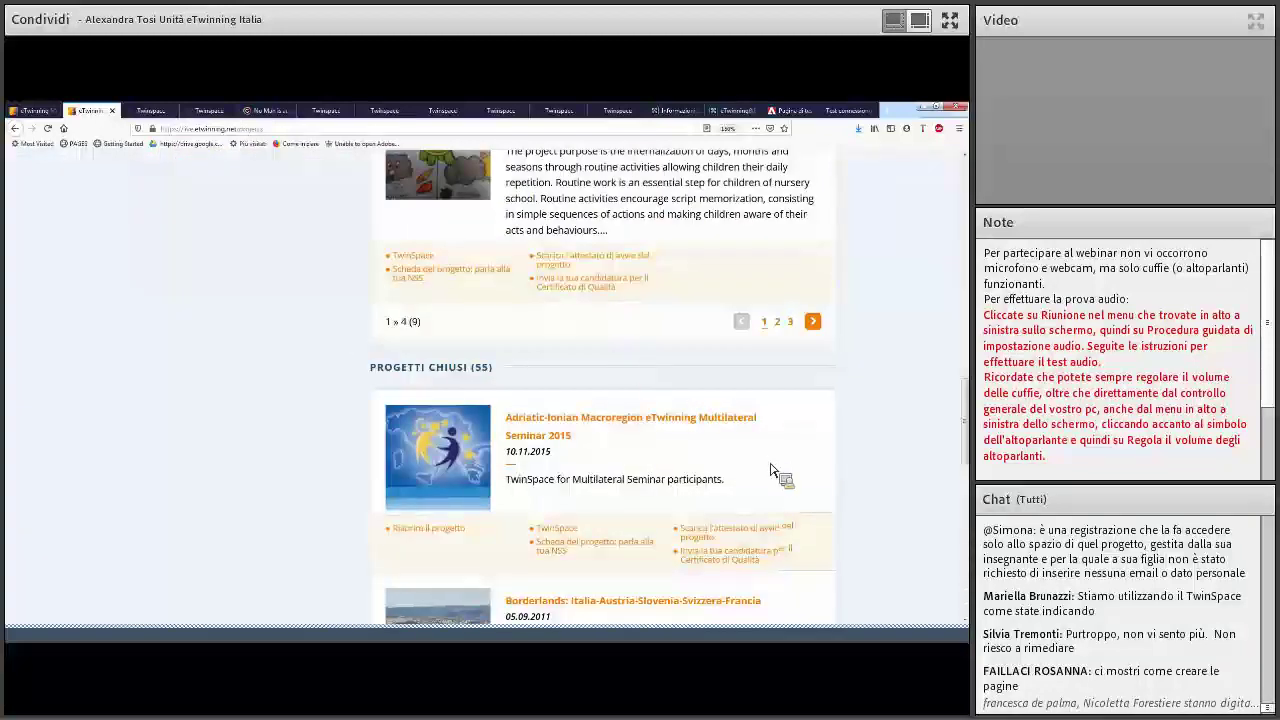
pyautogui.scroll(3, 777, 466)
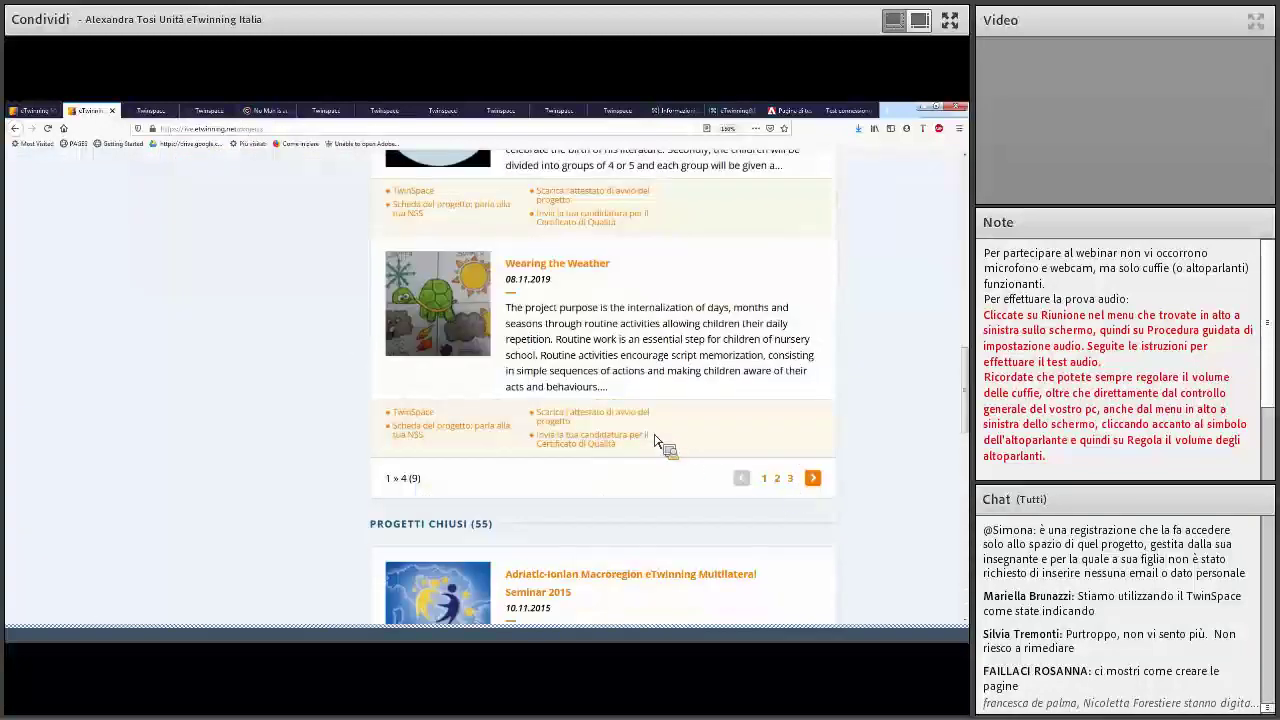
pyautogui.scroll(-6, 595, 400)
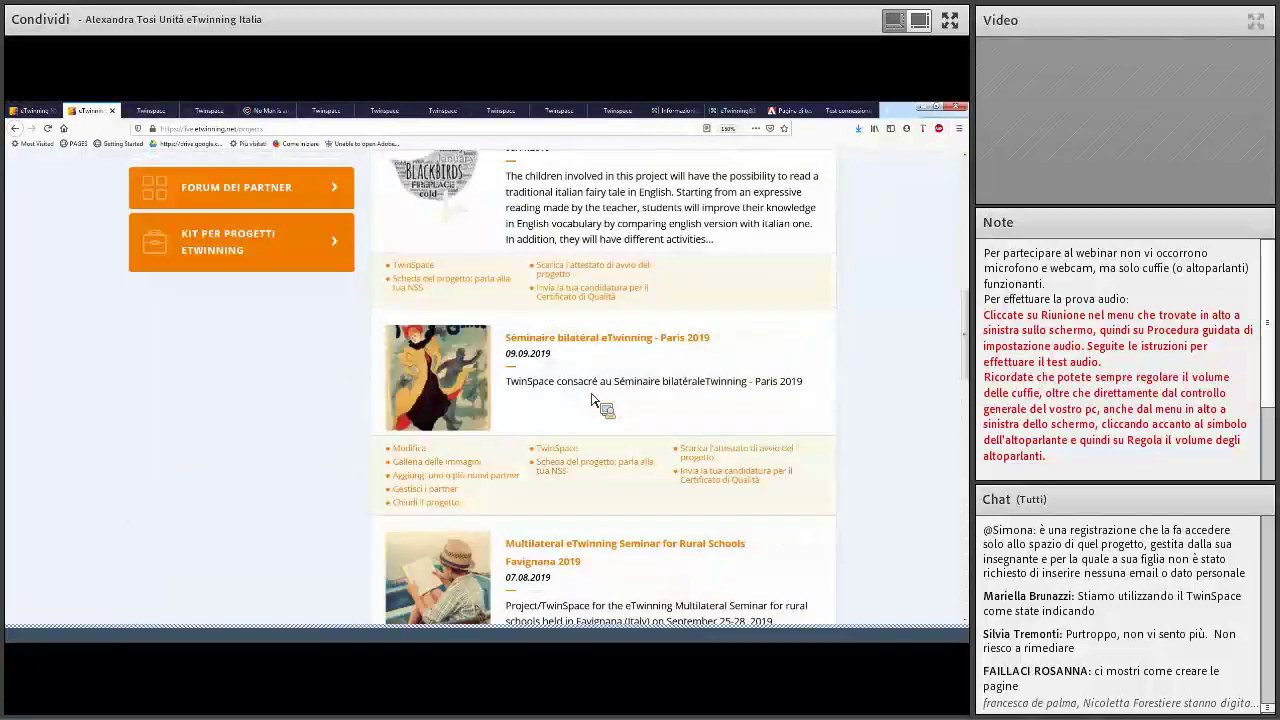
pyautogui.scroll(-2, 540, 275)
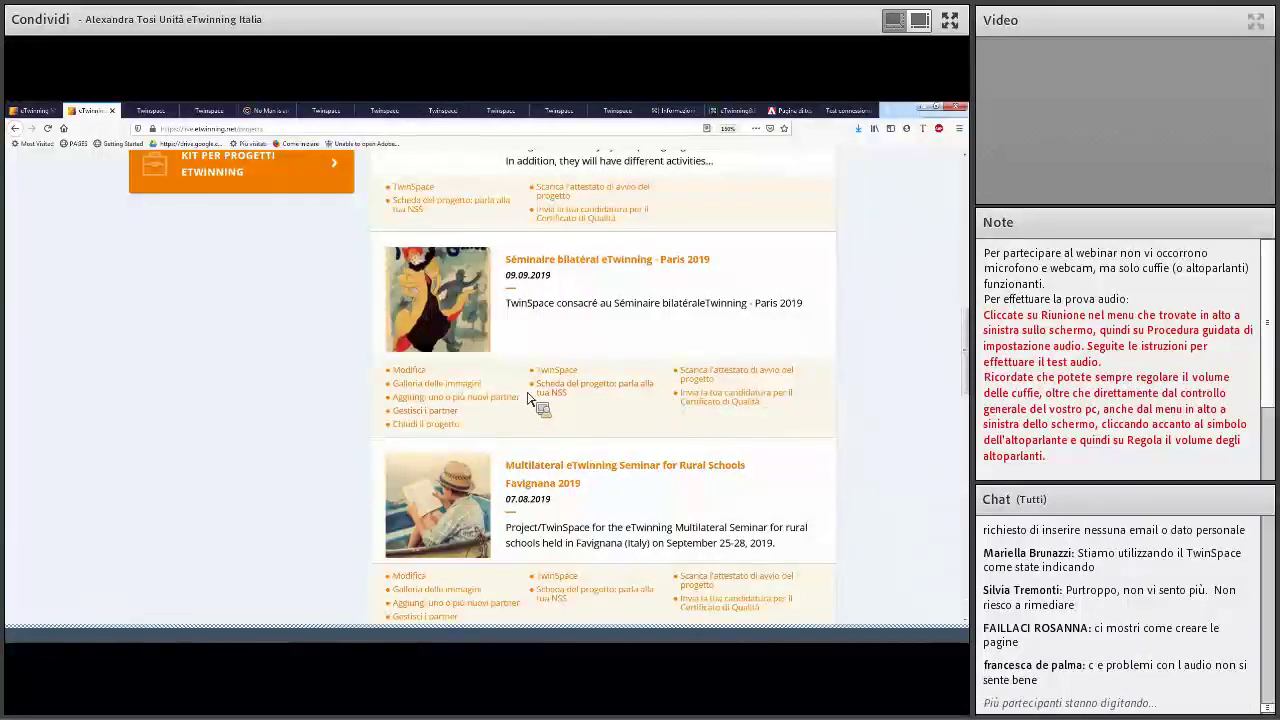
pyautogui.scroll(5, 623, 404)
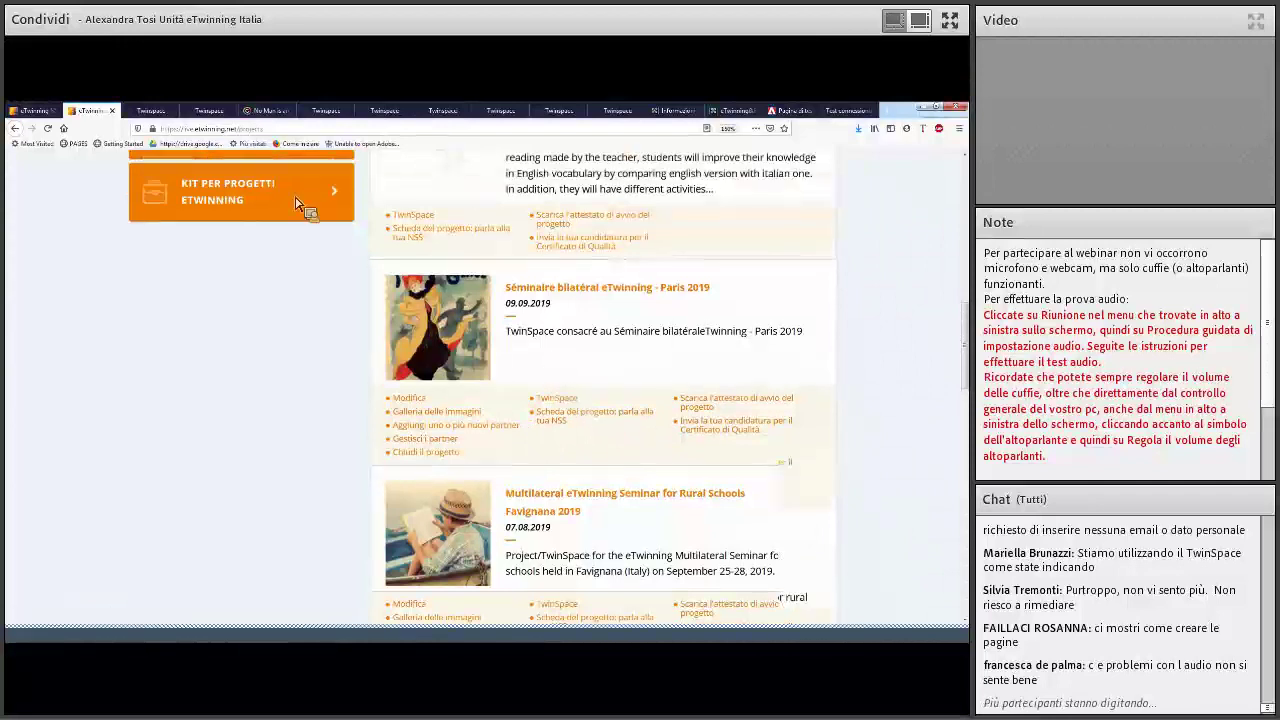
# - Switch to the training project's TwinSpace home page and enlarge it for reading
pyautogui.click(150, 112)
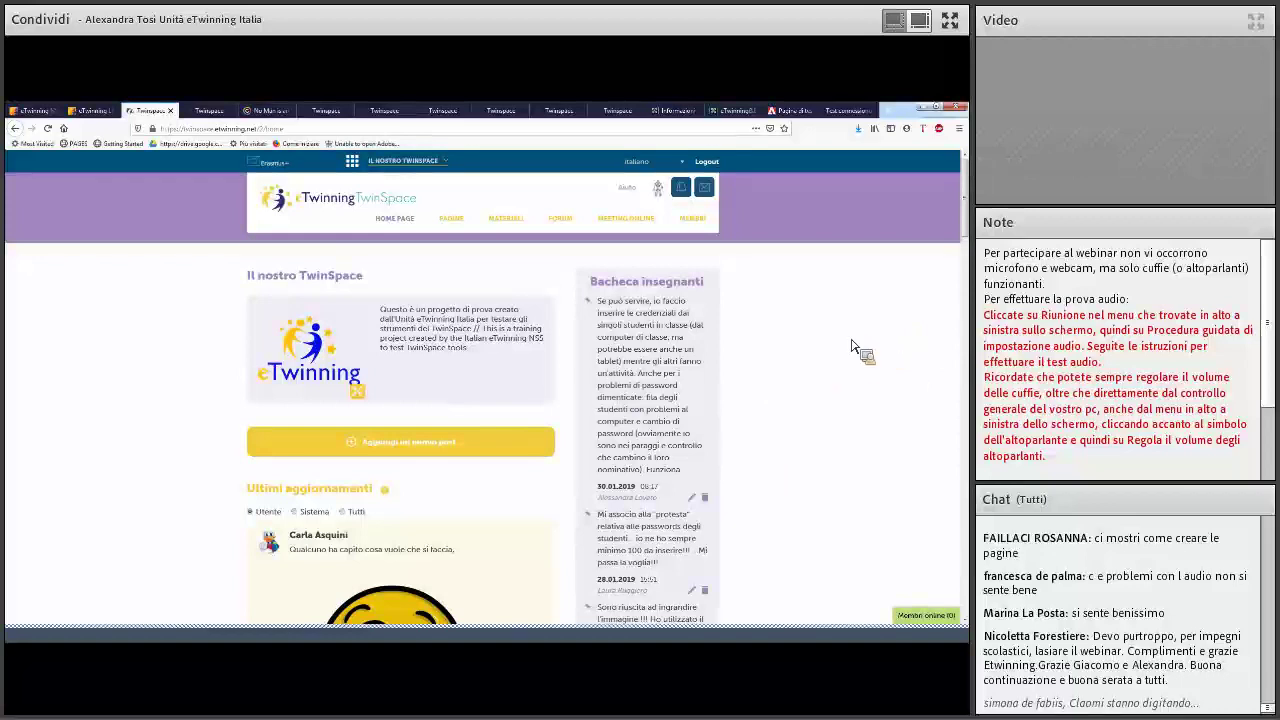
pyautogui.scroll(-1, 745, 302)
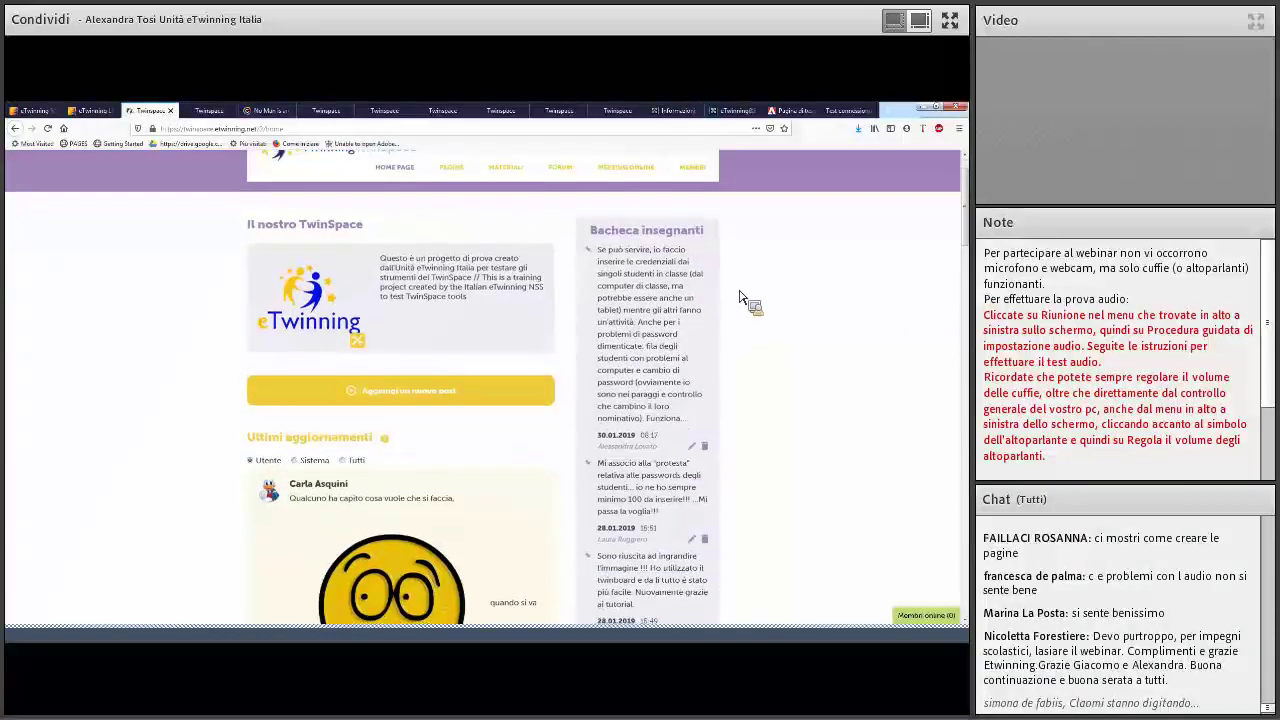
pyautogui.scroll(1, 760, 294)
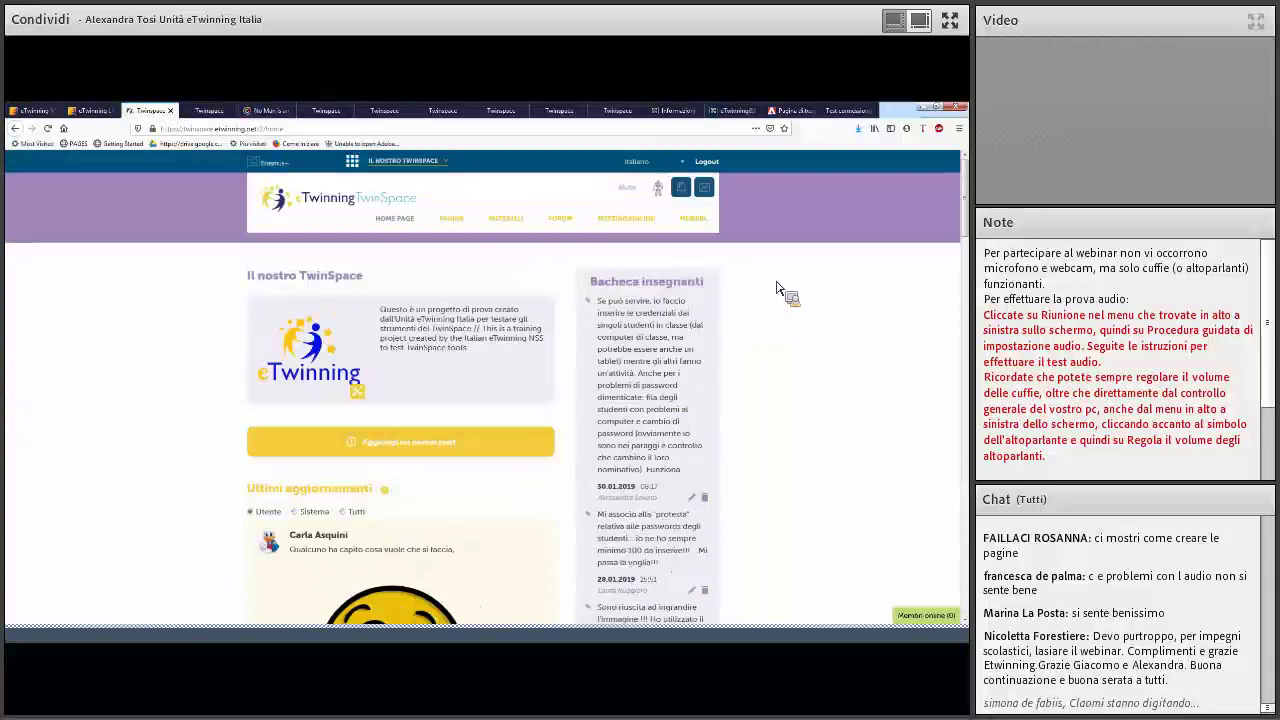
pyautogui.hotkey('ctrl', '+')
pyautogui.hotkey('ctrl', '+')
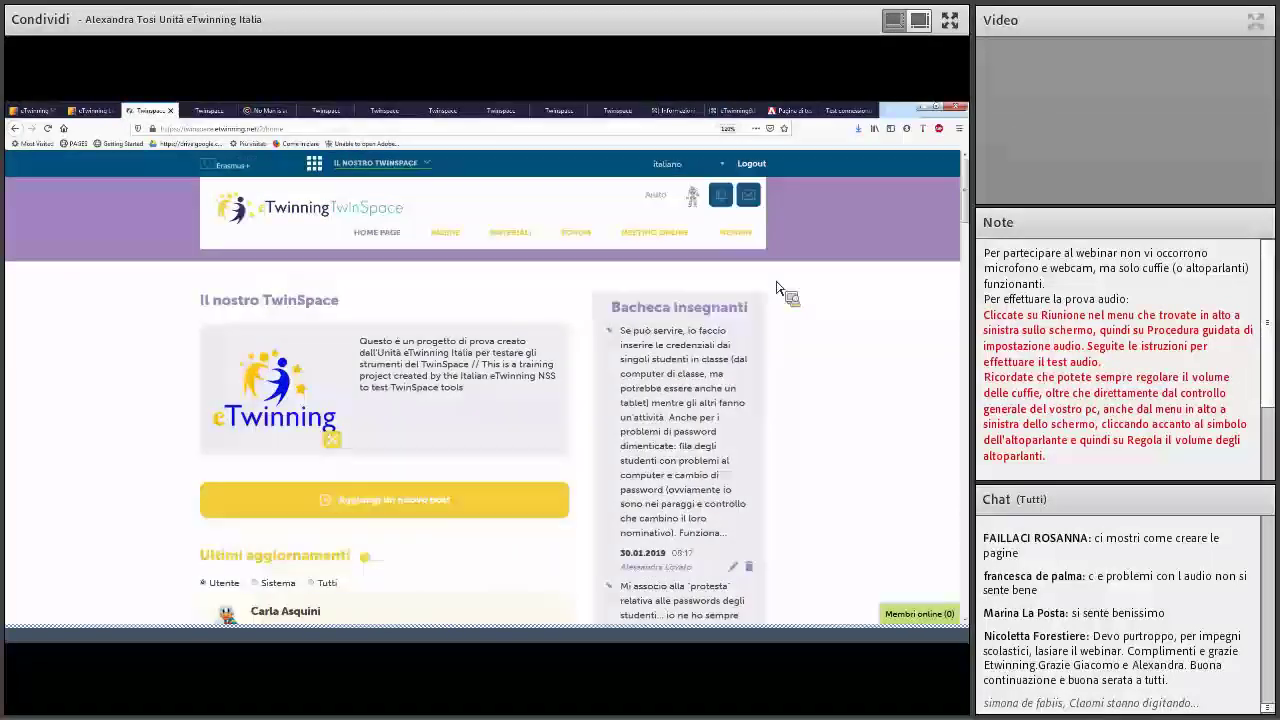
pyautogui.hotkey('ctrl', '+')
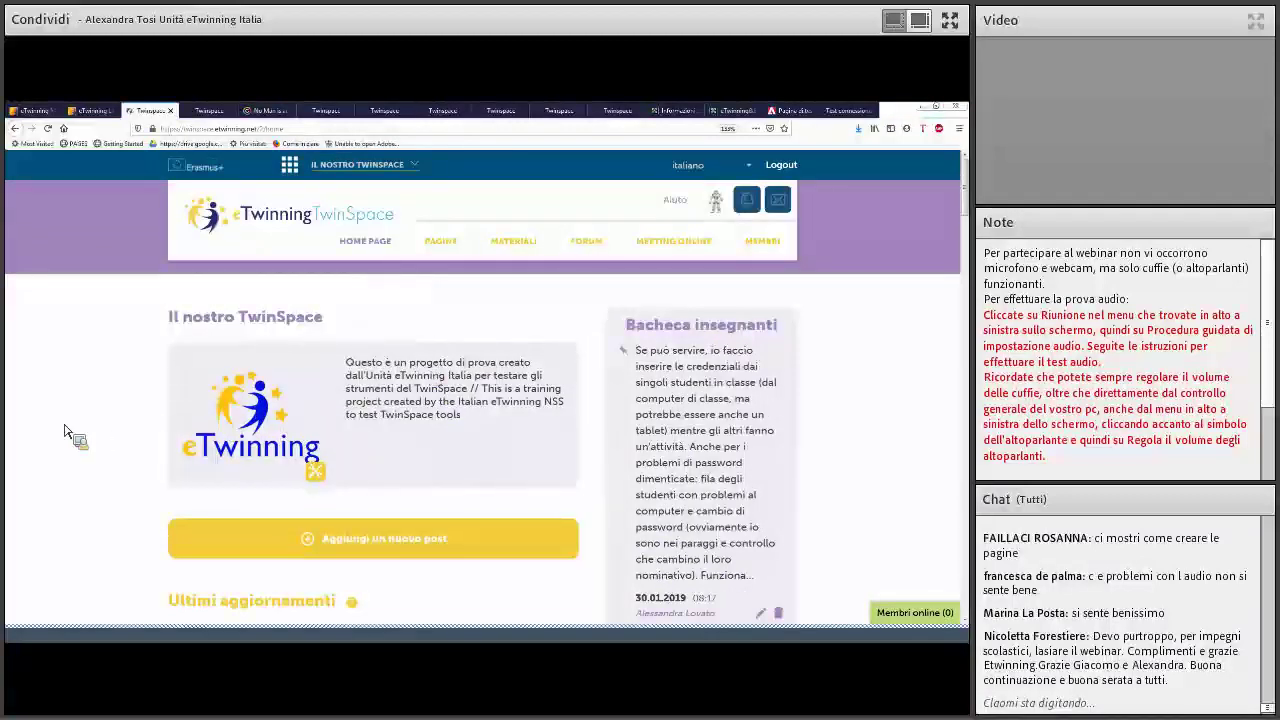
# - Examine the TwinSpace home page's latest updates, teacher bulletin board, and chatroom, videoconference and discussion options
pyautogui.scroll(-3, 314, 408)
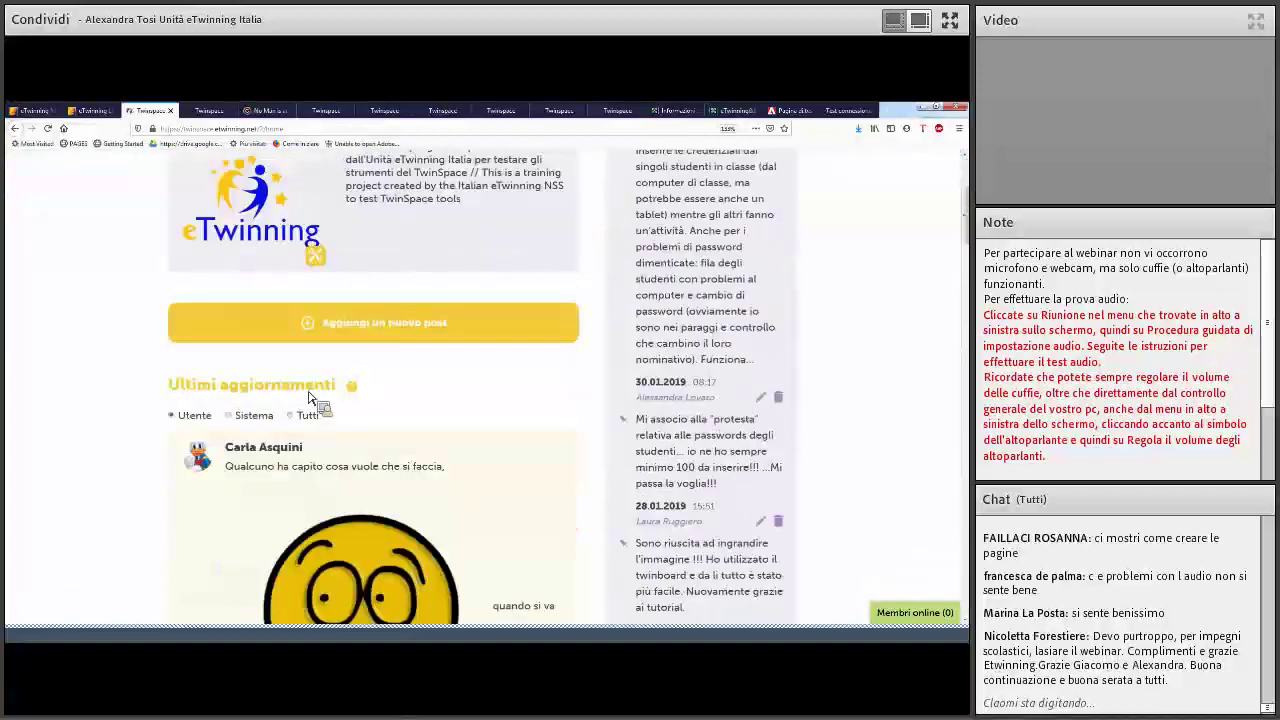
pyautogui.scroll(-3, 328, 400)
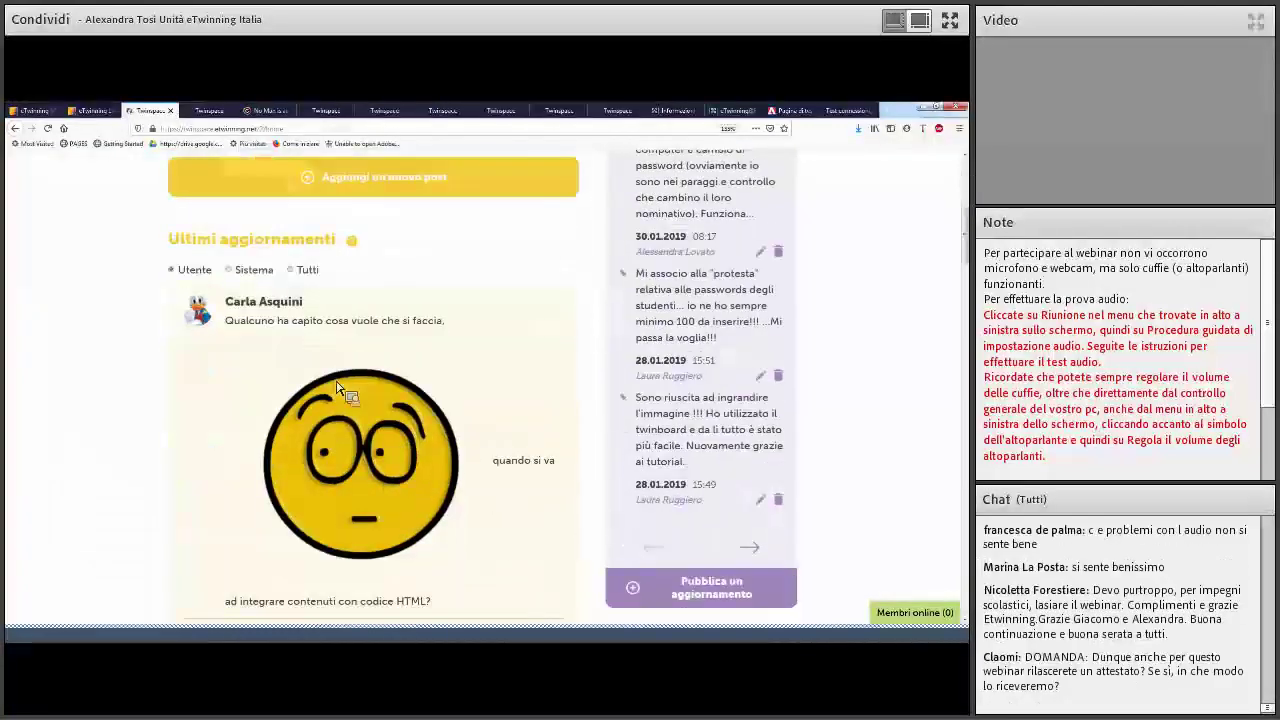
pyautogui.scroll(-1, 386, 357)
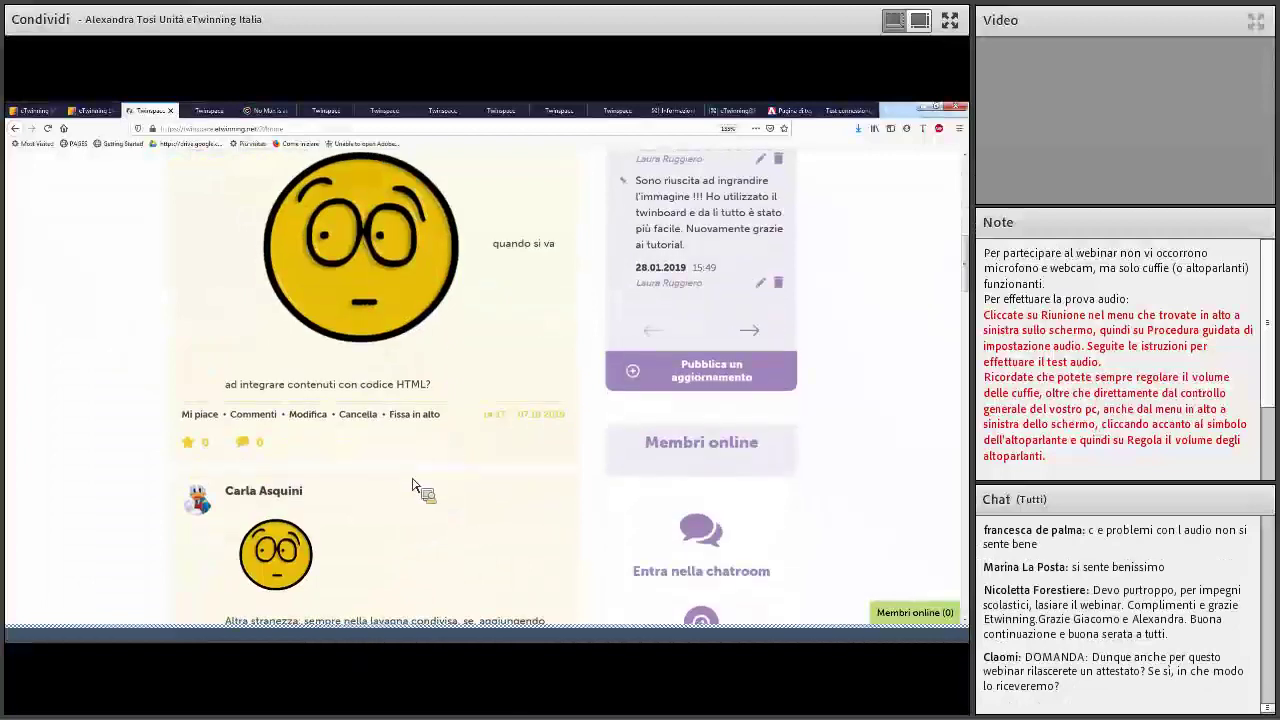
pyautogui.scroll(-3, 420, 470)
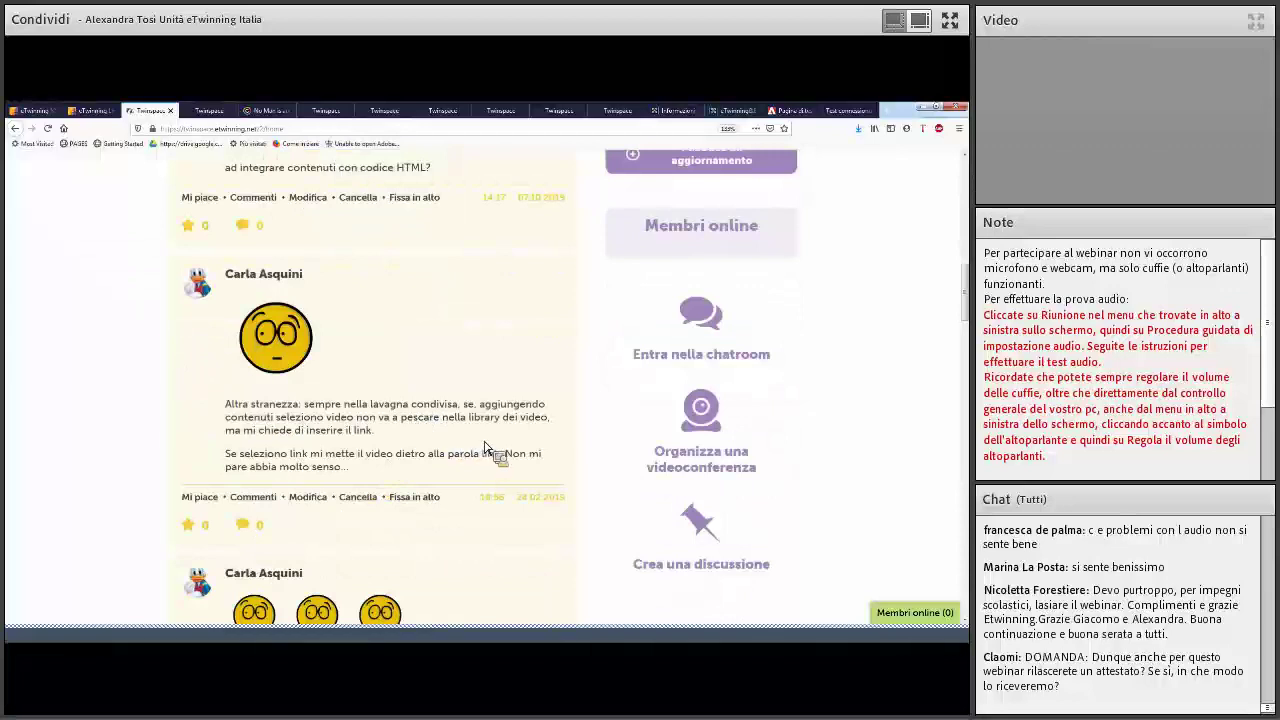
pyautogui.scroll(-2, 481, 447)
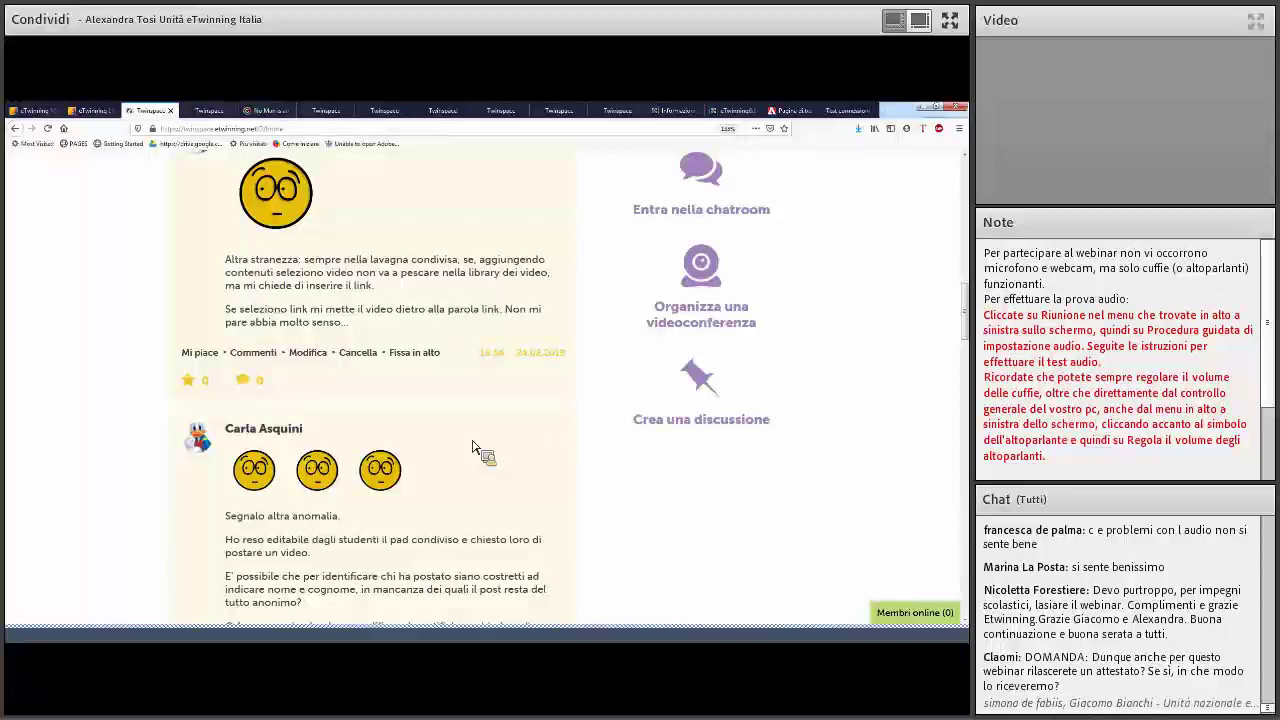
pyautogui.scroll(10, 478, 449)
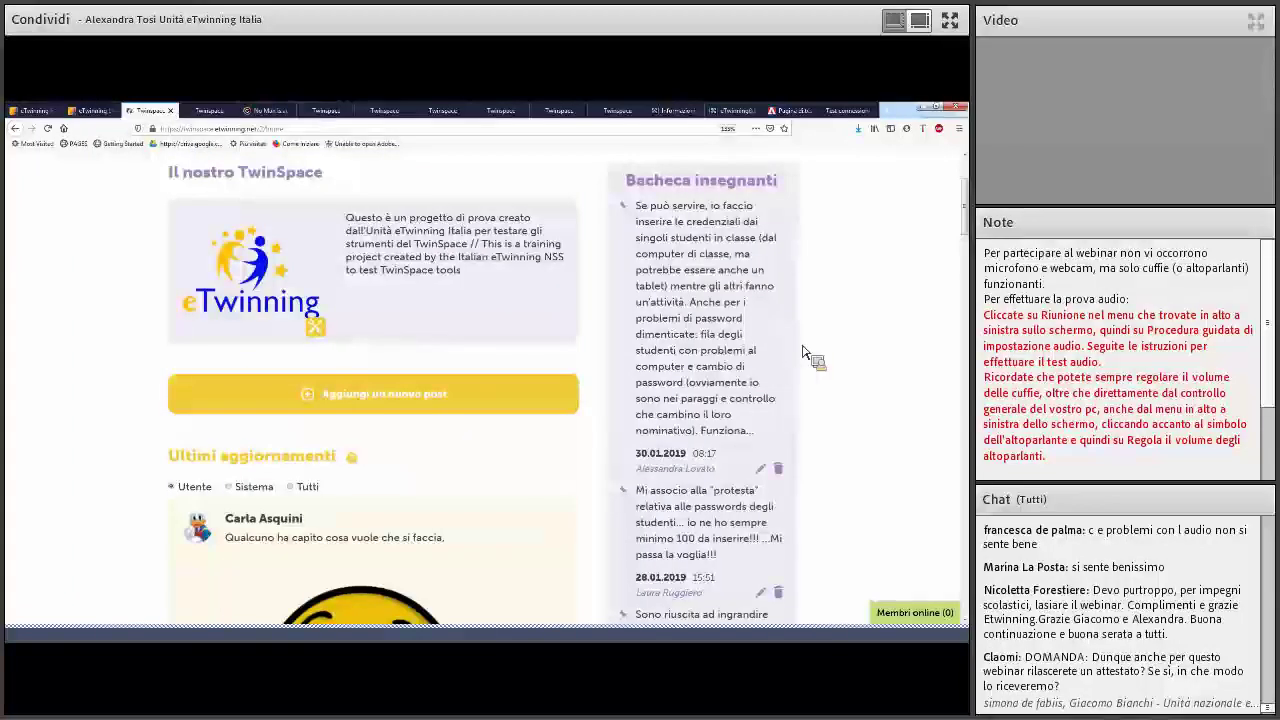
pyautogui.scroll(2, 631, 330)
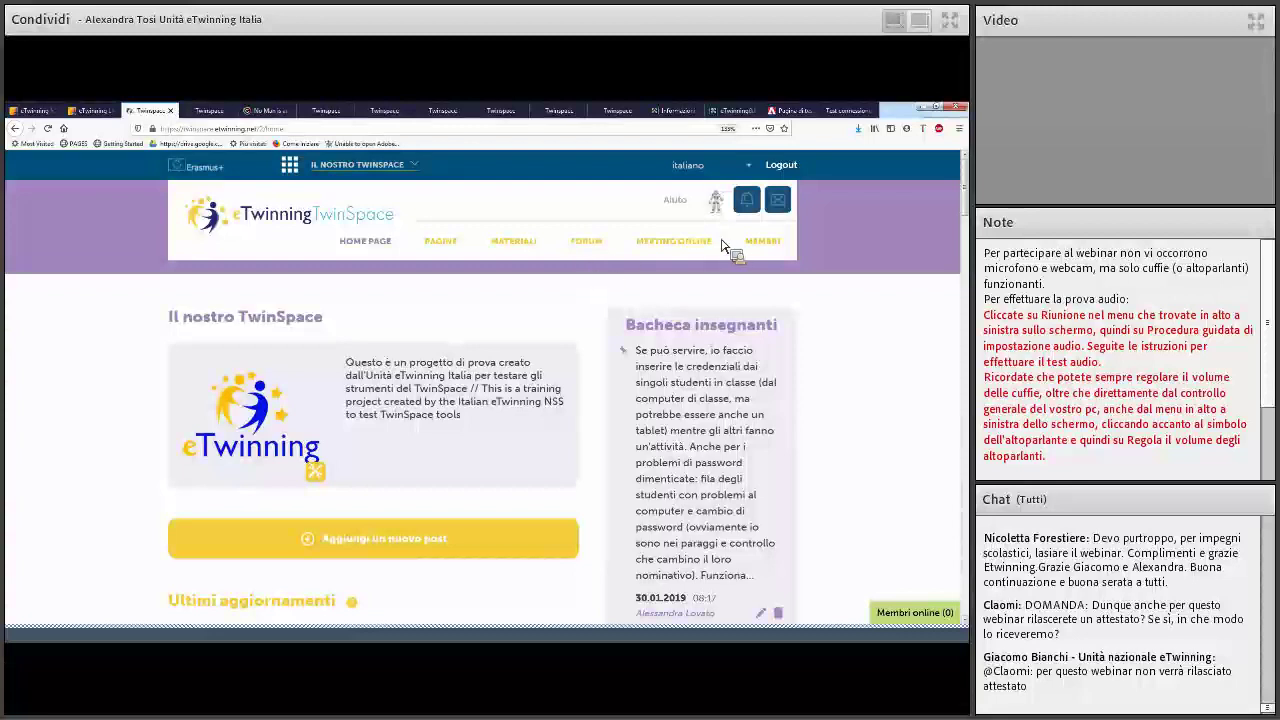
# - Open the TwinSpace's pages section and look through the page and sub-page list and the content of MY FIRST PAGE!
pyautogui.click(450, 249)
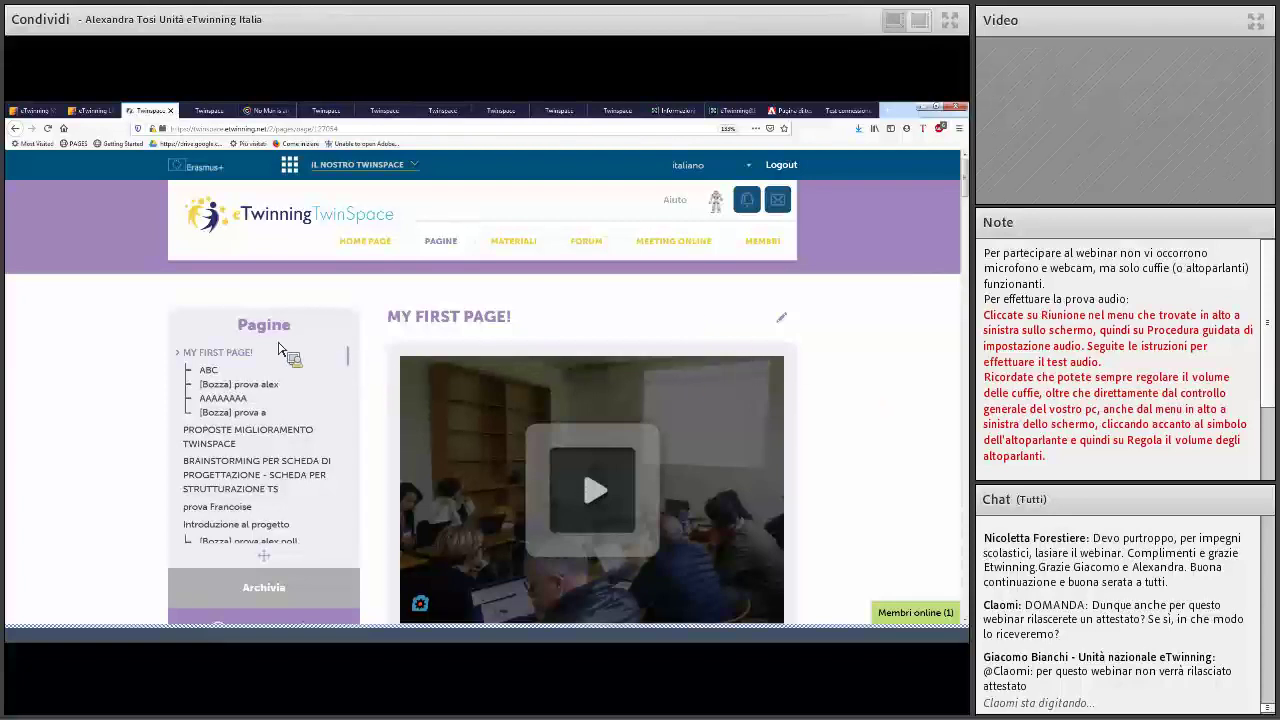
pyautogui.moveTo(200, 371); pyautogui.dragTo(240, 362)
pyautogui.moveTo(237, 371); pyautogui.dragTo(165, 408)
pyautogui.scroll(-1, 938, 346)
pyautogui.scroll(-3, 920, 343)
pyautogui.scroll(3, 655, 370)
pyautogui.scroll(-2, 700, 415)
pyautogui.scroll(-3, 651, 408)
pyautogui.scroll(-3, 651, 409)
pyautogui.scroll(6, 603, 403)
pyautogui.scroll(2, 171, 531)
pyautogui.scroll(-4, 271, 423)
# - Create a page titled "pagina di prova" as a sub-page of MY FIRST PAGE!
pyautogui.click(330, 416)
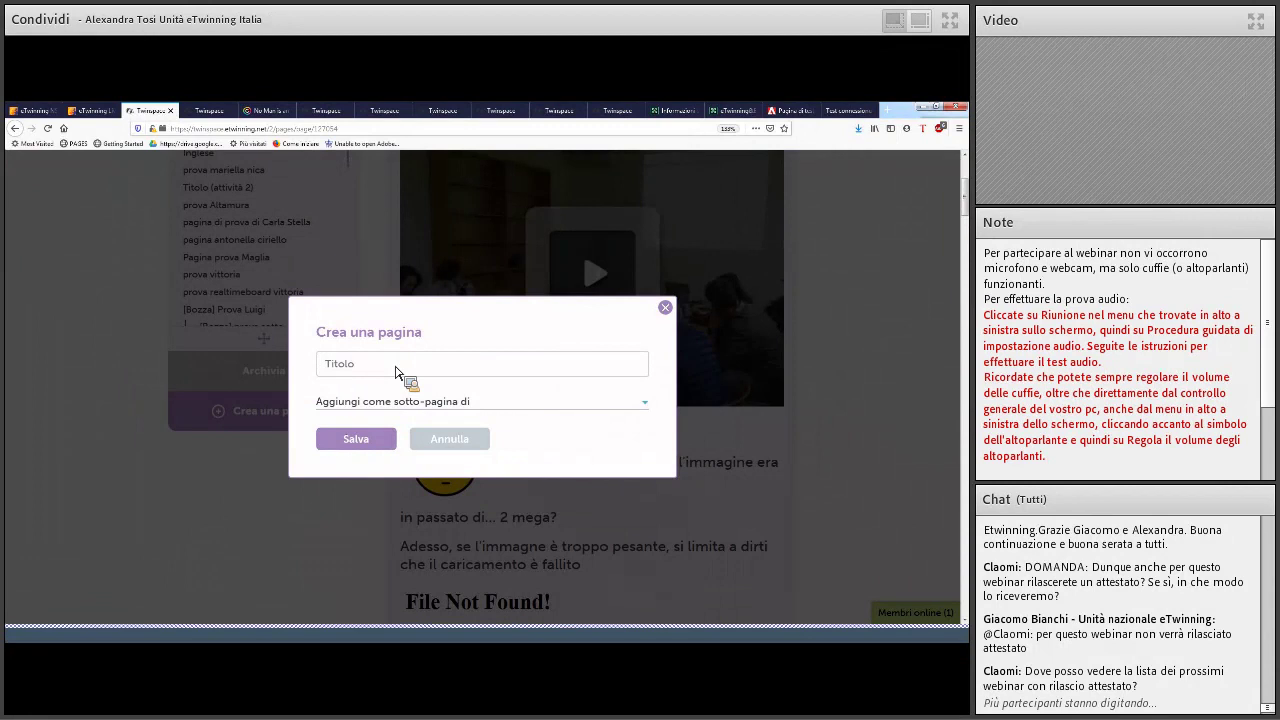
pyautogui.write('pagina di prova')
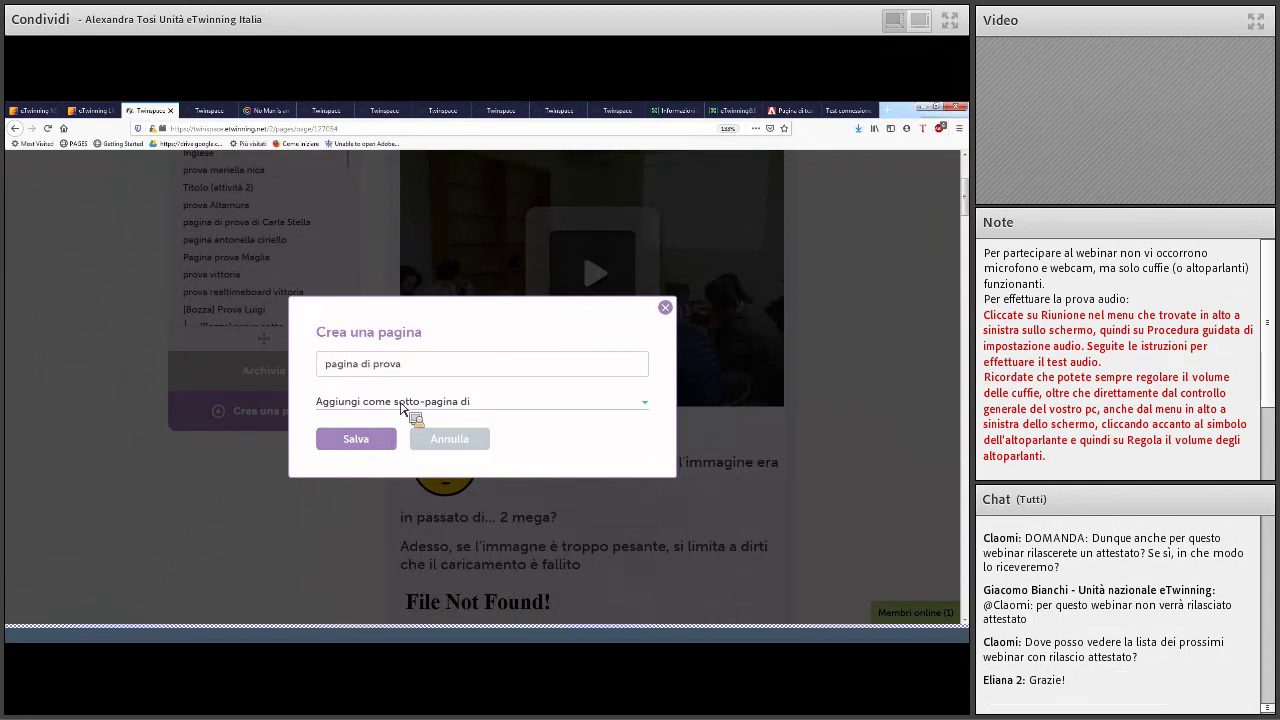
pyautogui.click(402, 404)
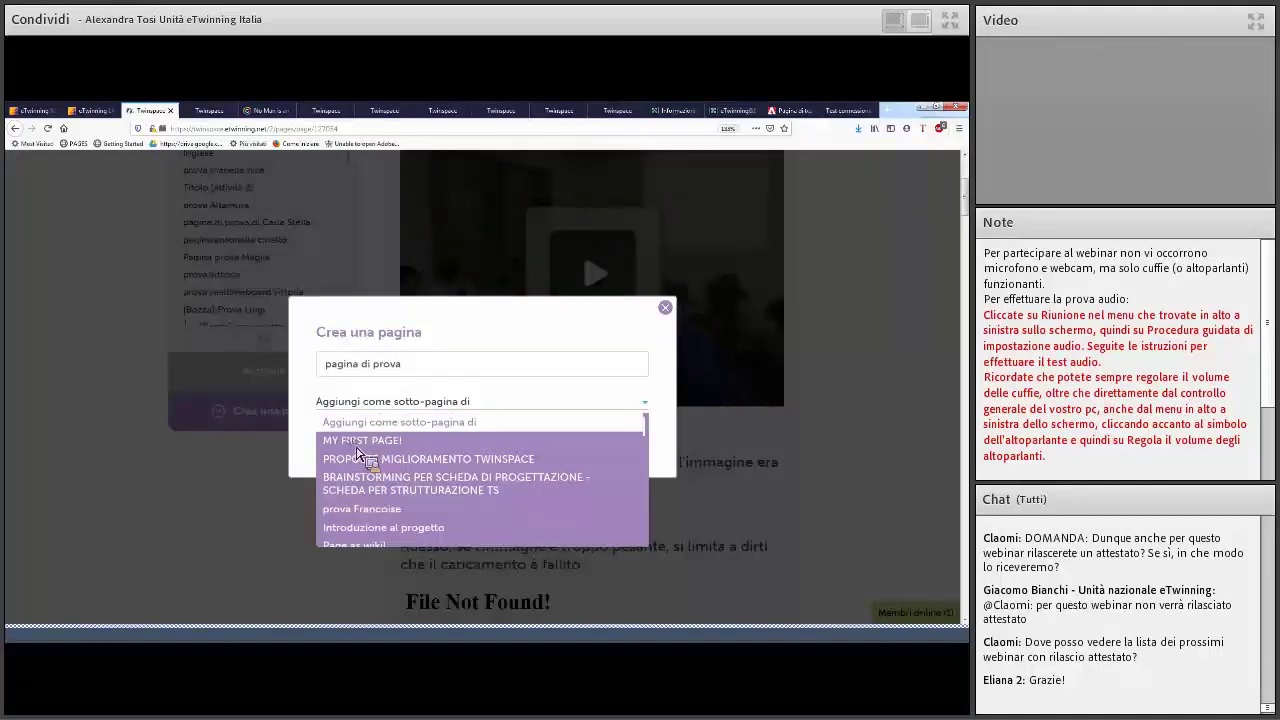
pyautogui.click(368, 451)
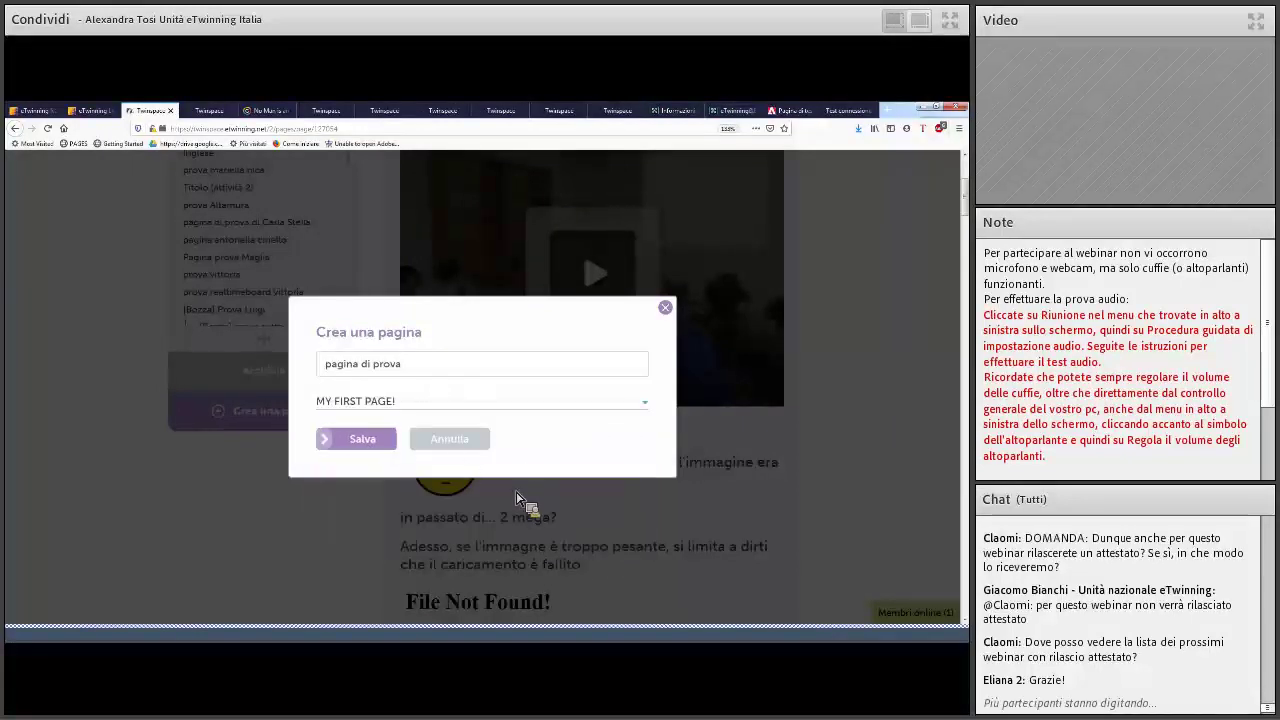
pyautogui.press('Return')
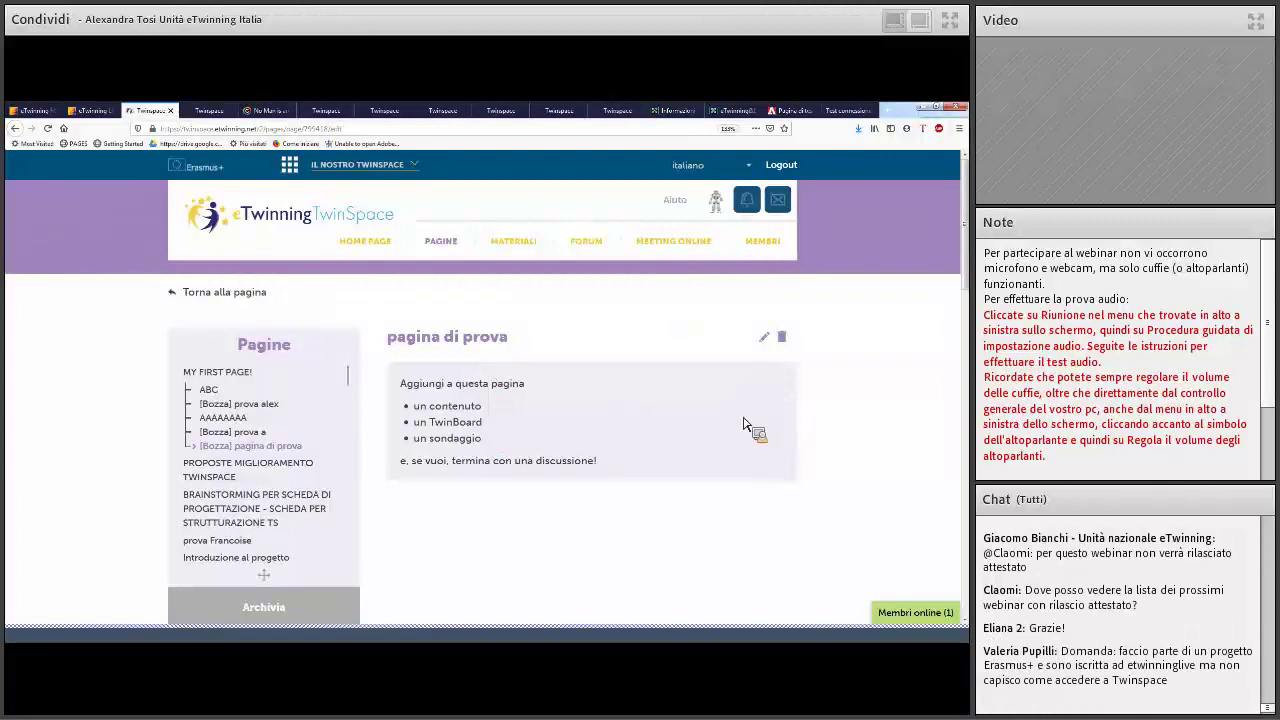
# - Add a content block to pagina di prova containing the text "balabalabaafjafljdl jfdafo j" followed by a new line
pyautogui.scroll(-1, 490, 345)
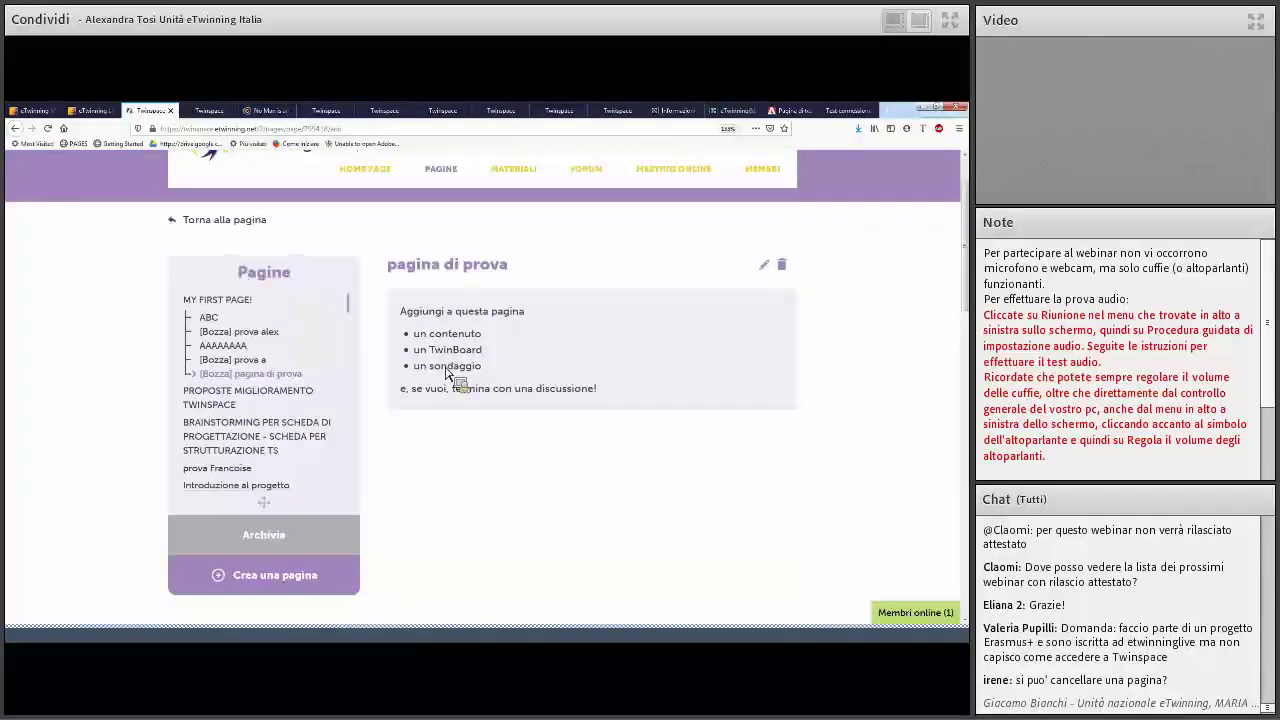
pyautogui.moveTo(432, 366); pyautogui.dragTo(482, 366)
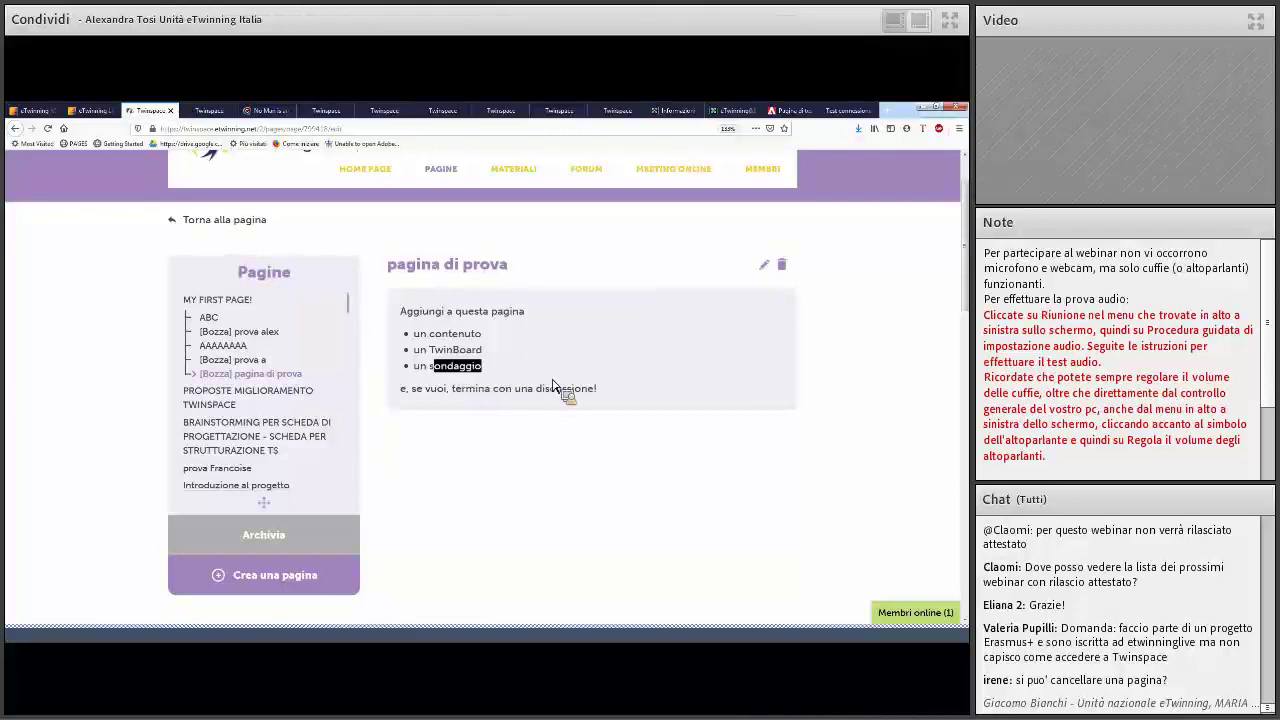
pyautogui.scroll(-1, 556, 387)
pyautogui.scroll(-2, 420, 509)
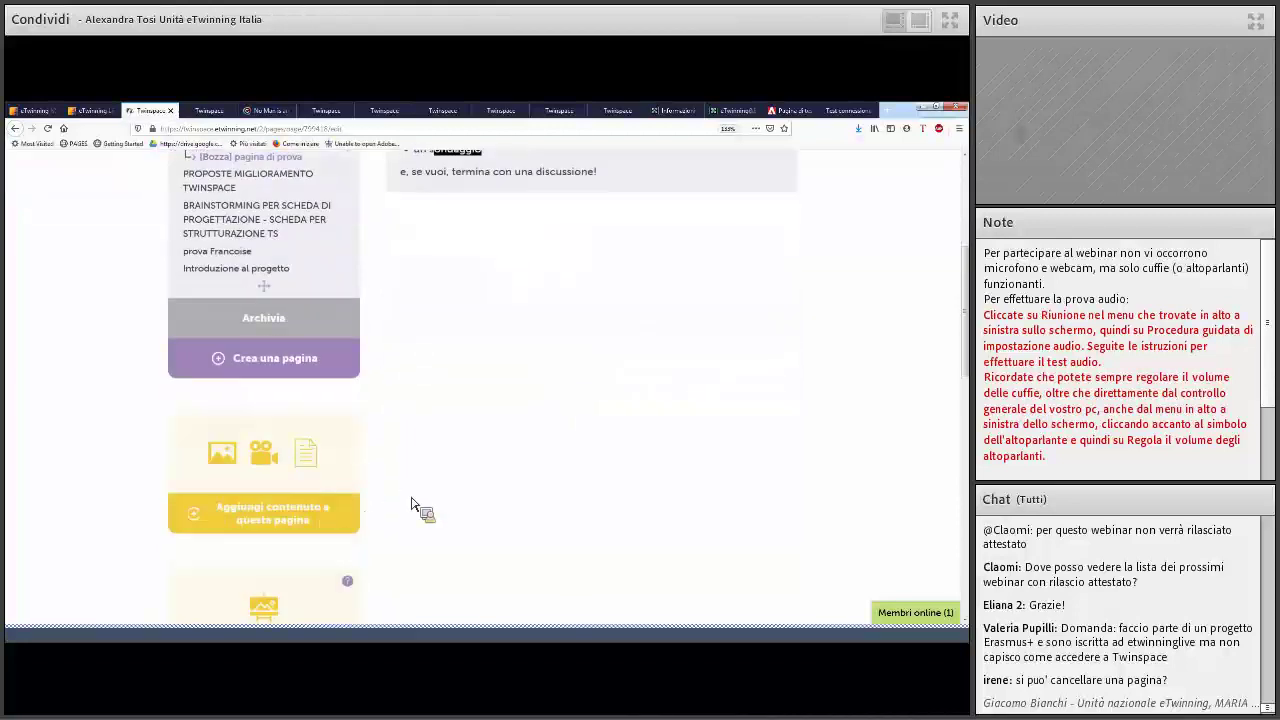
pyautogui.scroll(-1, 260, 451)
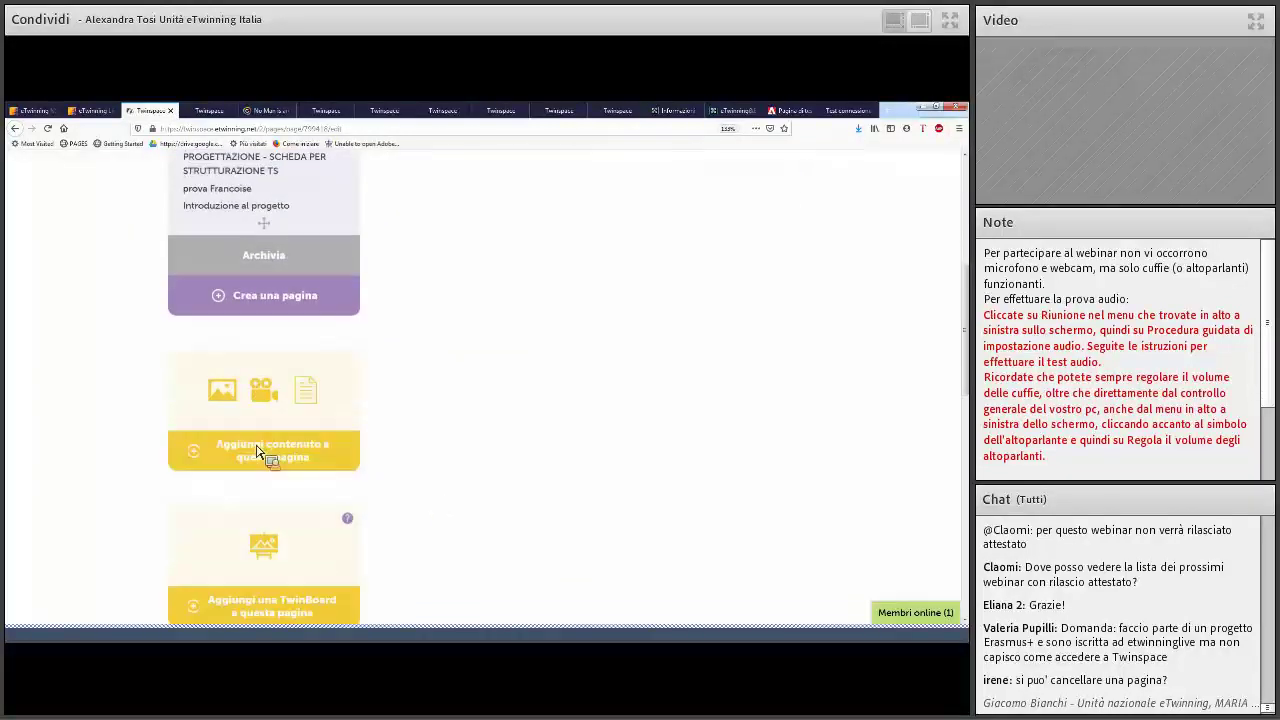
pyautogui.click(285, 447)
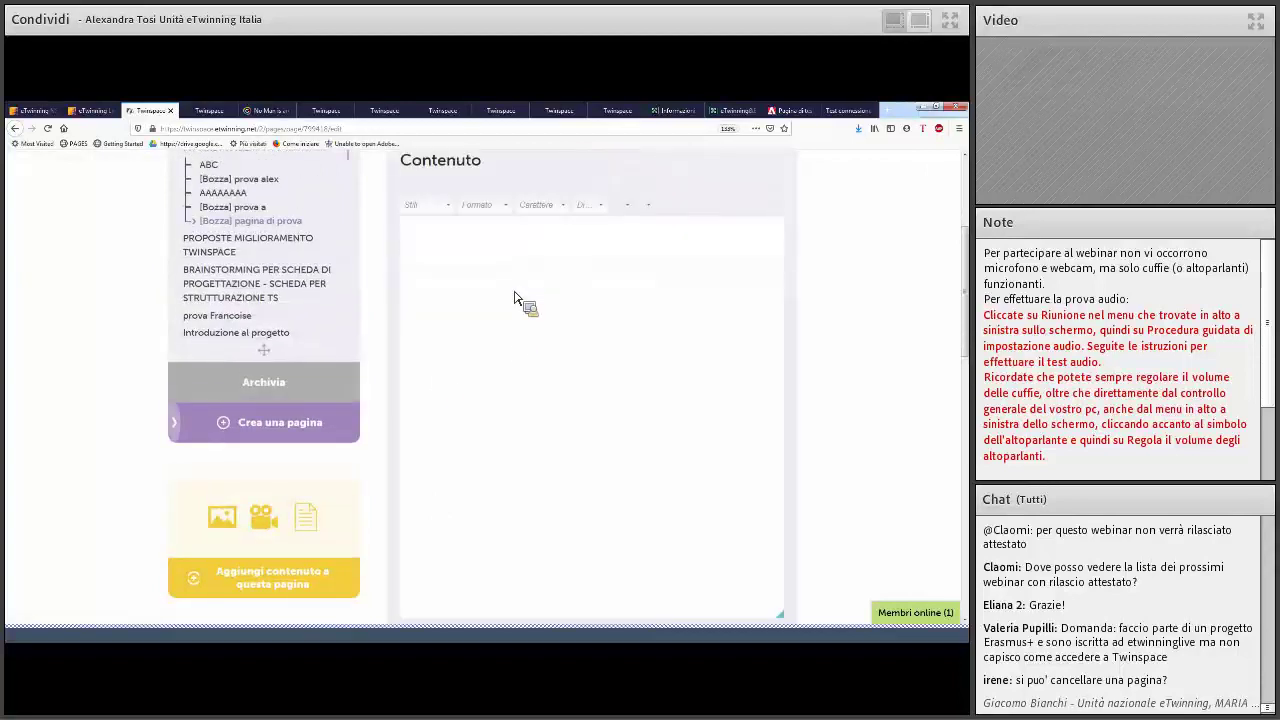
pyautogui.write('balabalabaafjafljdl jfdafo j')
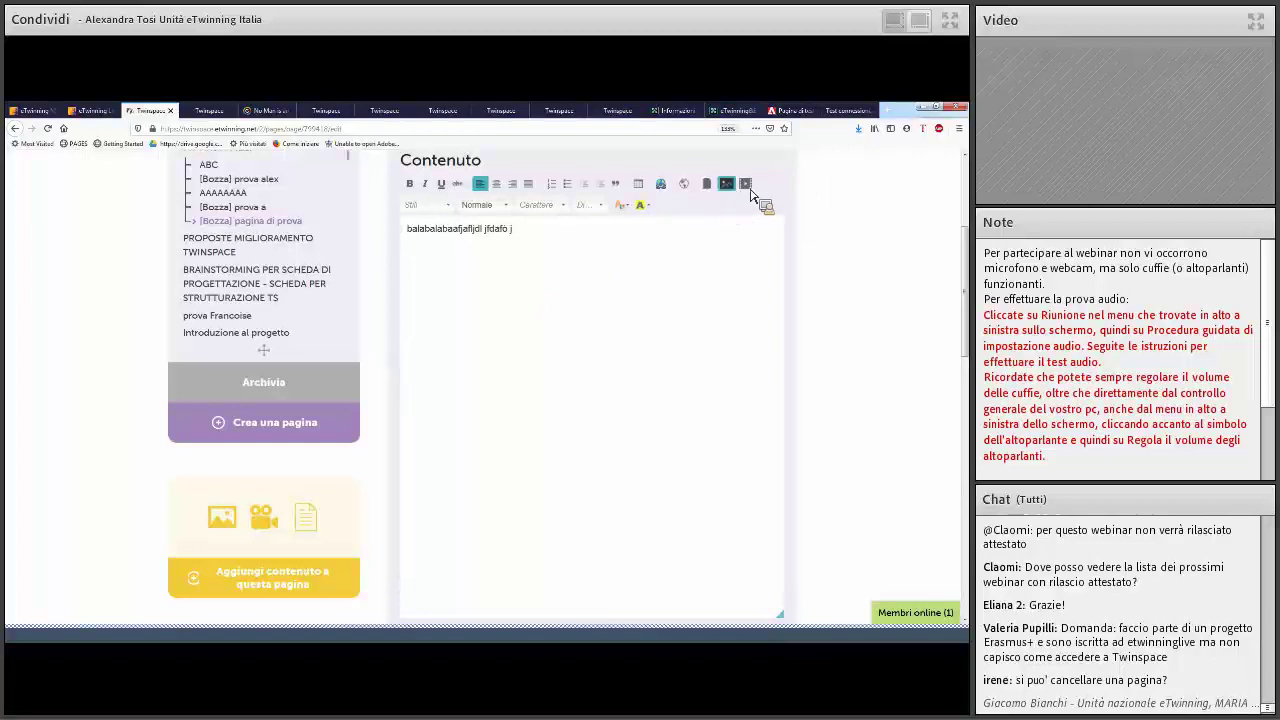
pyautogui.press('Return')
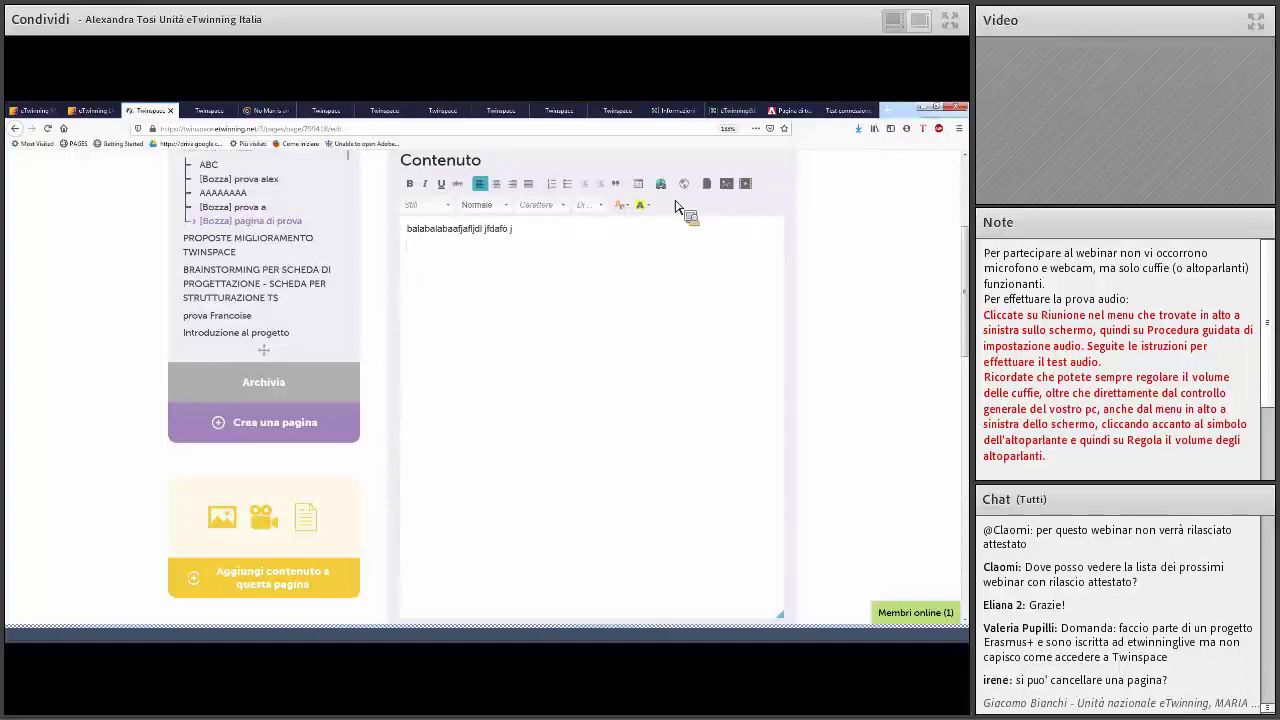
# - Insert the yellow tulips image from the TwinSpace's image collection below the text and save the content block
pyautogui.click(728, 187)
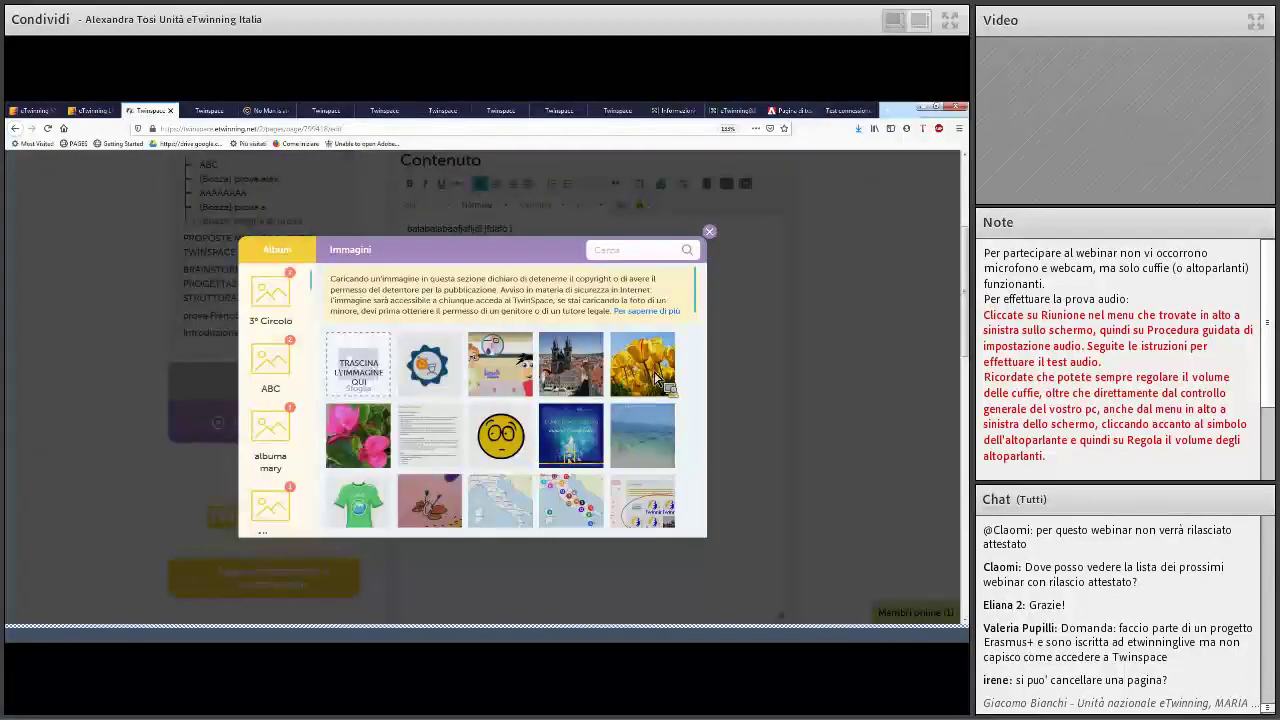
pyautogui.moveTo(657, 377); pyautogui.dragTo(366, 382)
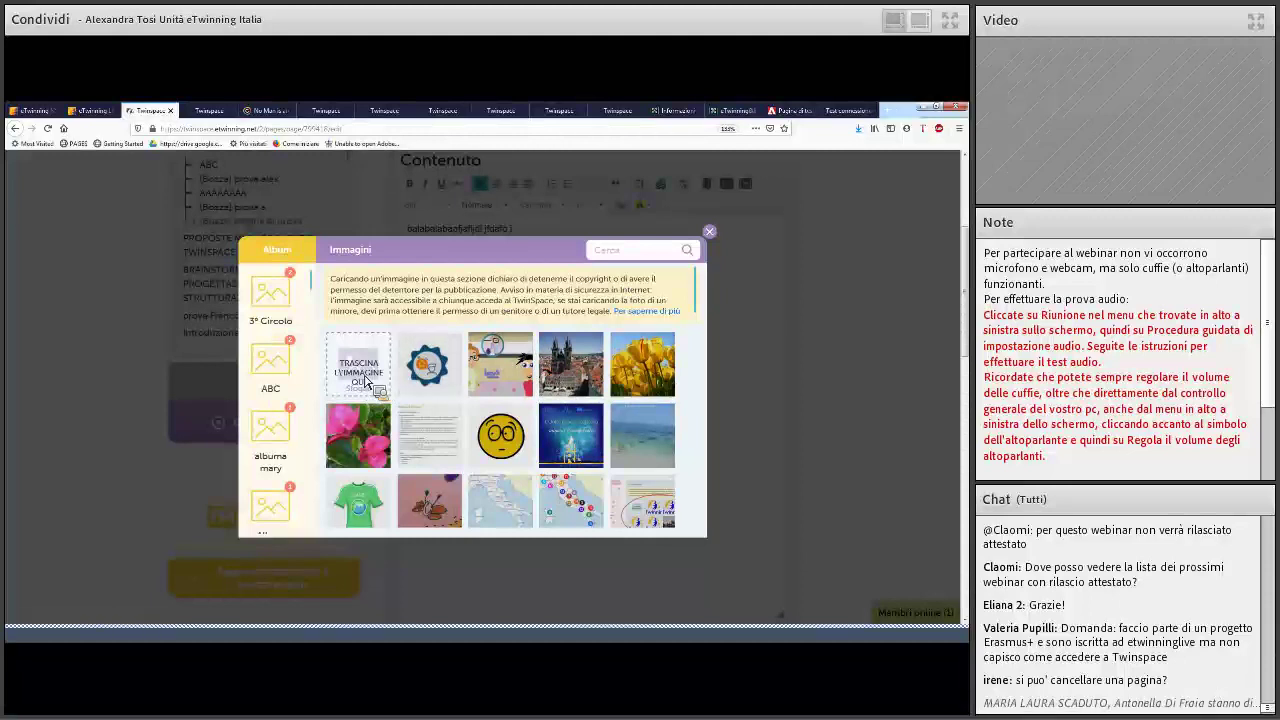
pyautogui.click(645, 375)
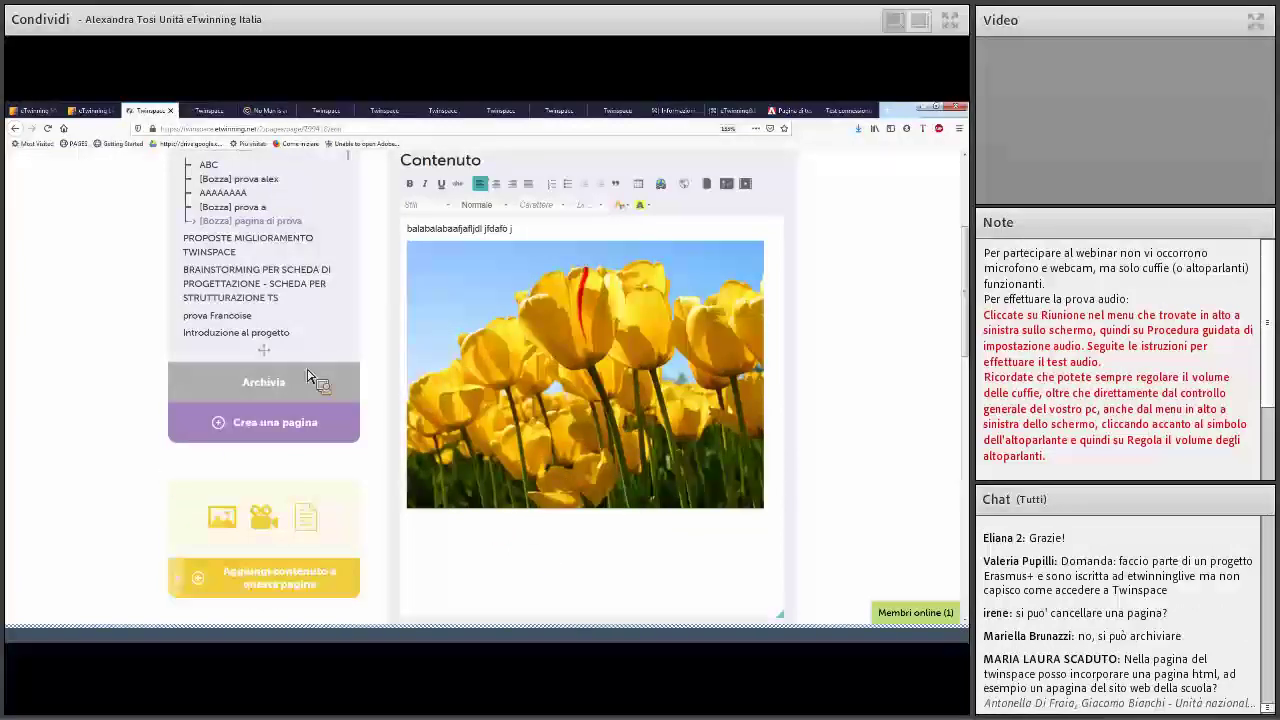
pyautogui.scroll(-3, 397, 377)
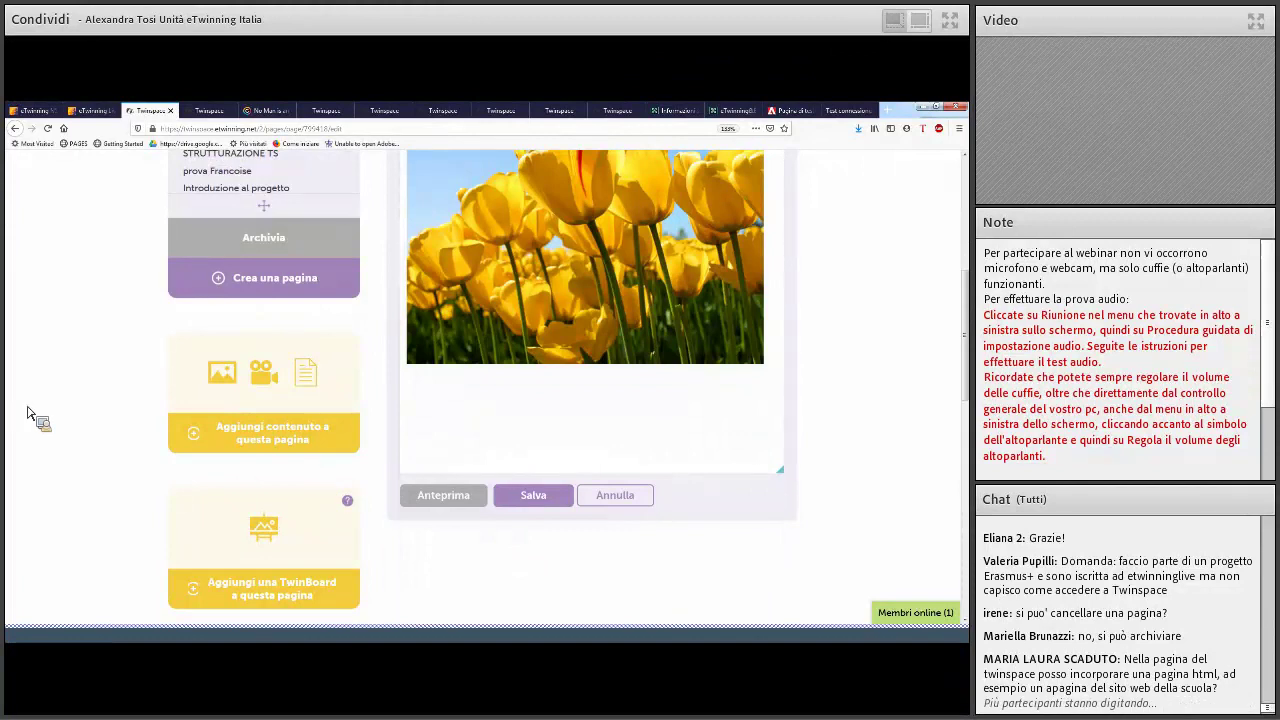
pyautogui.scroll(-1, 449, 388)
pyautogui.scroll(-1, 449, 388)
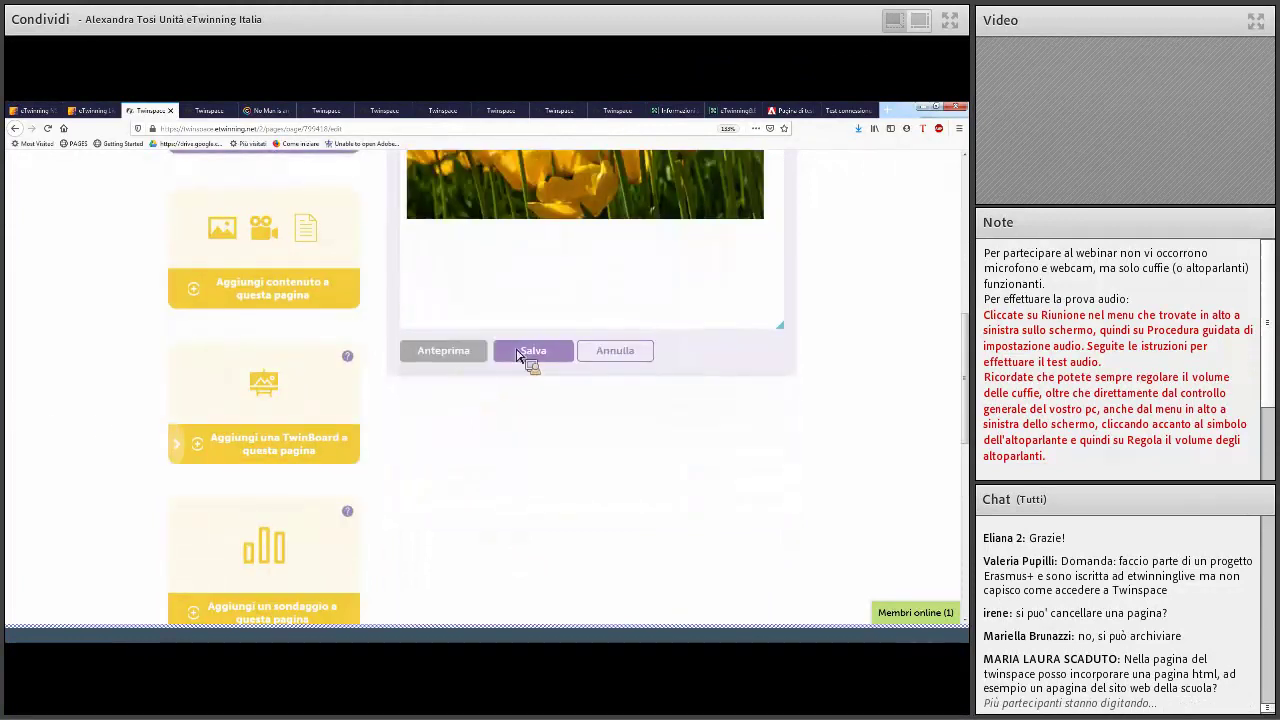
pyautogui.click(535, 354)
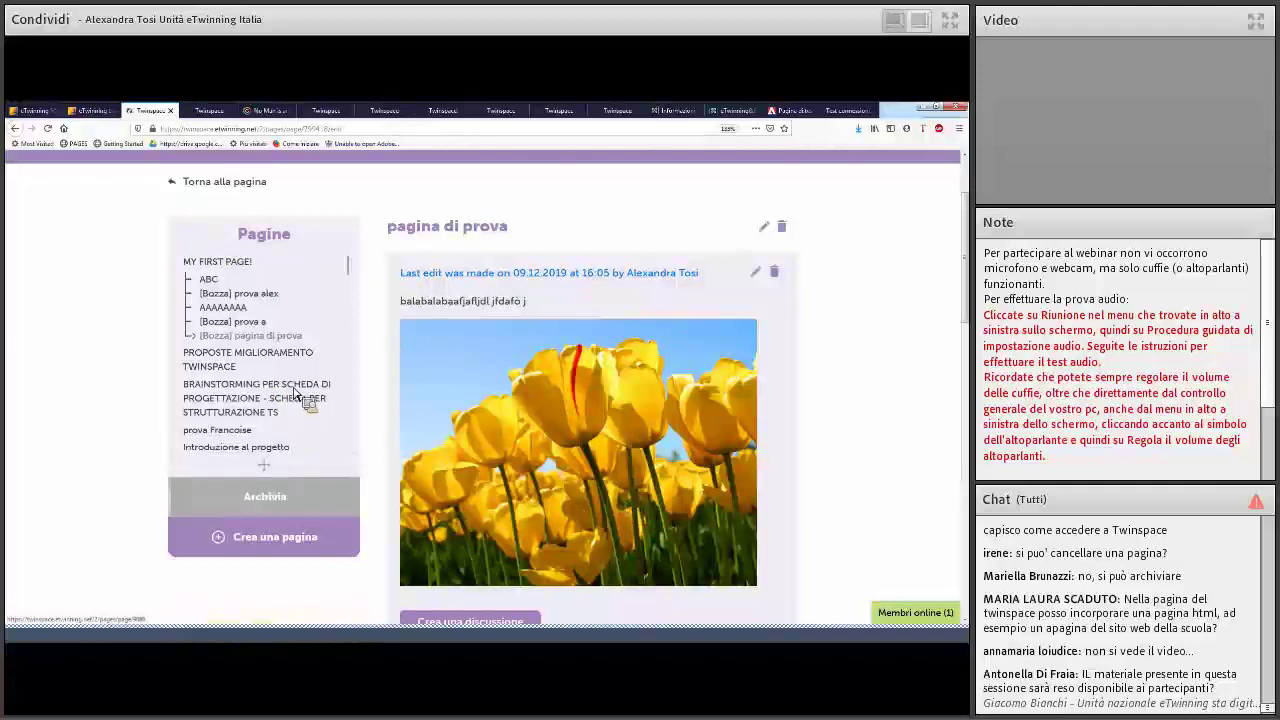
# - Add a TwinBoard titled "board di prova" to the page below the tulips image
pyautogui.scroll(-4, 268, 545)
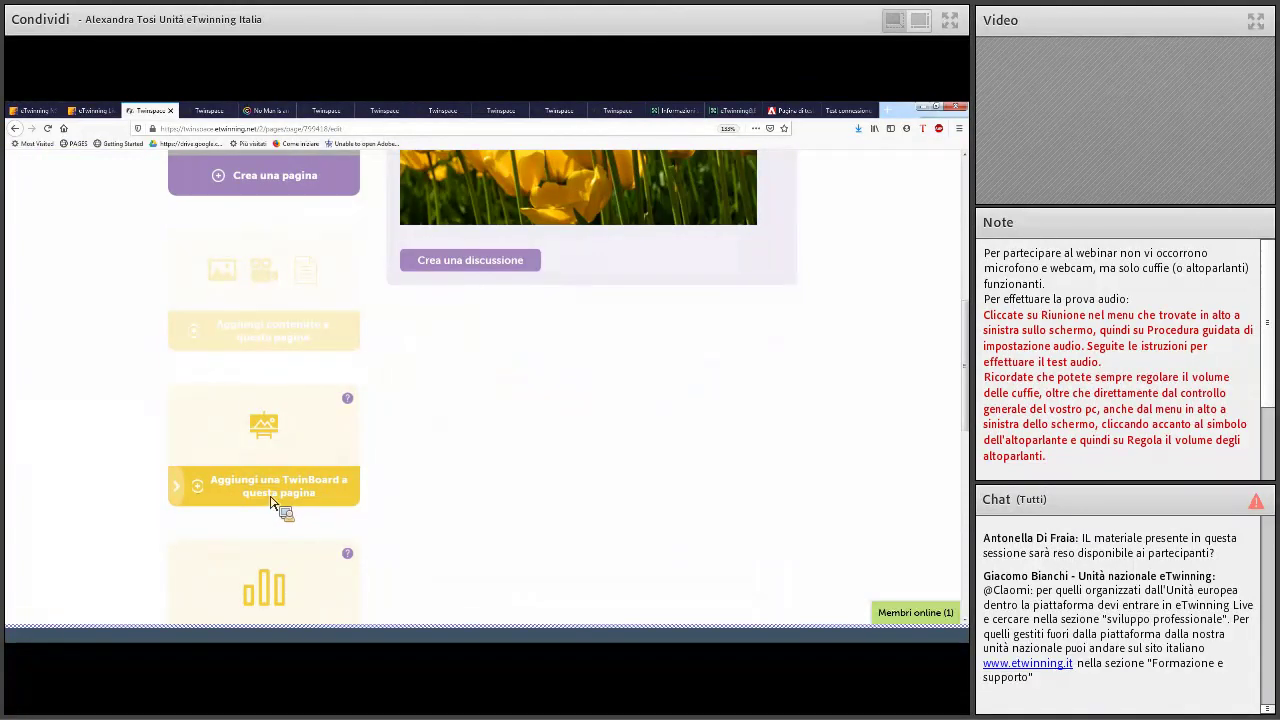
pyautogui.click(272, 500)
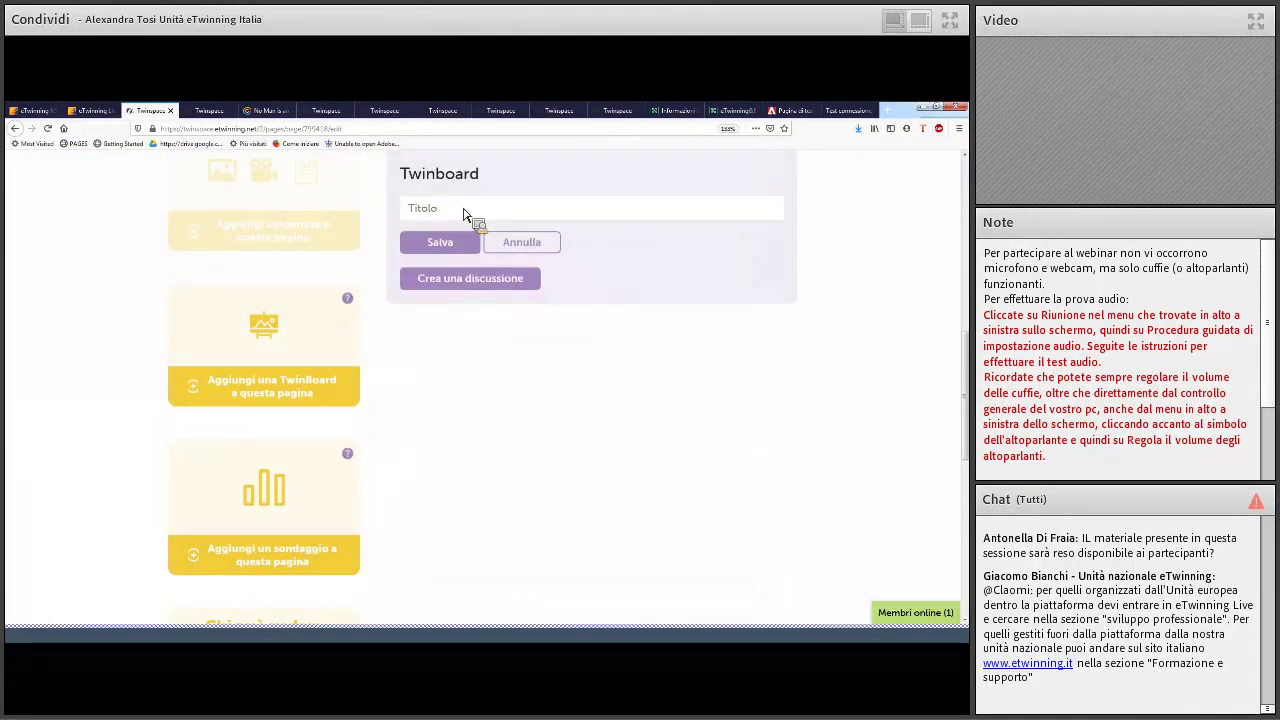
pyautogui.click(463, 214)
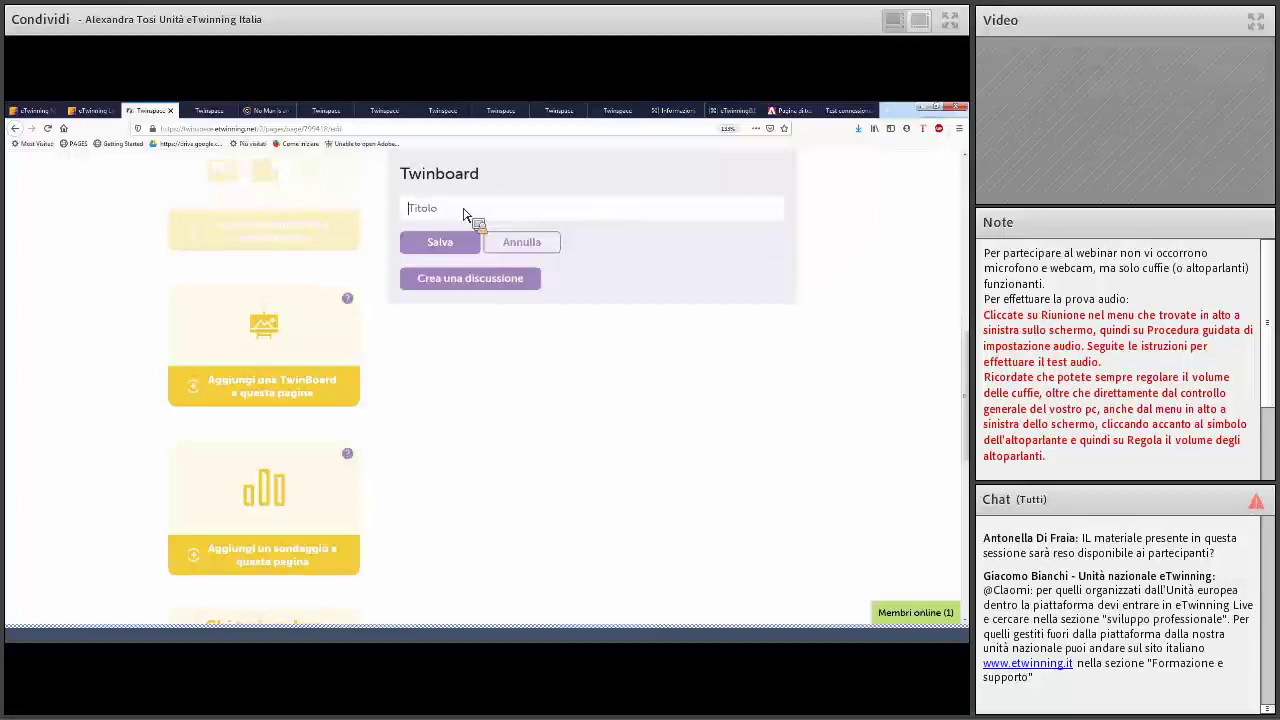
pyautogui.write('board di prova')
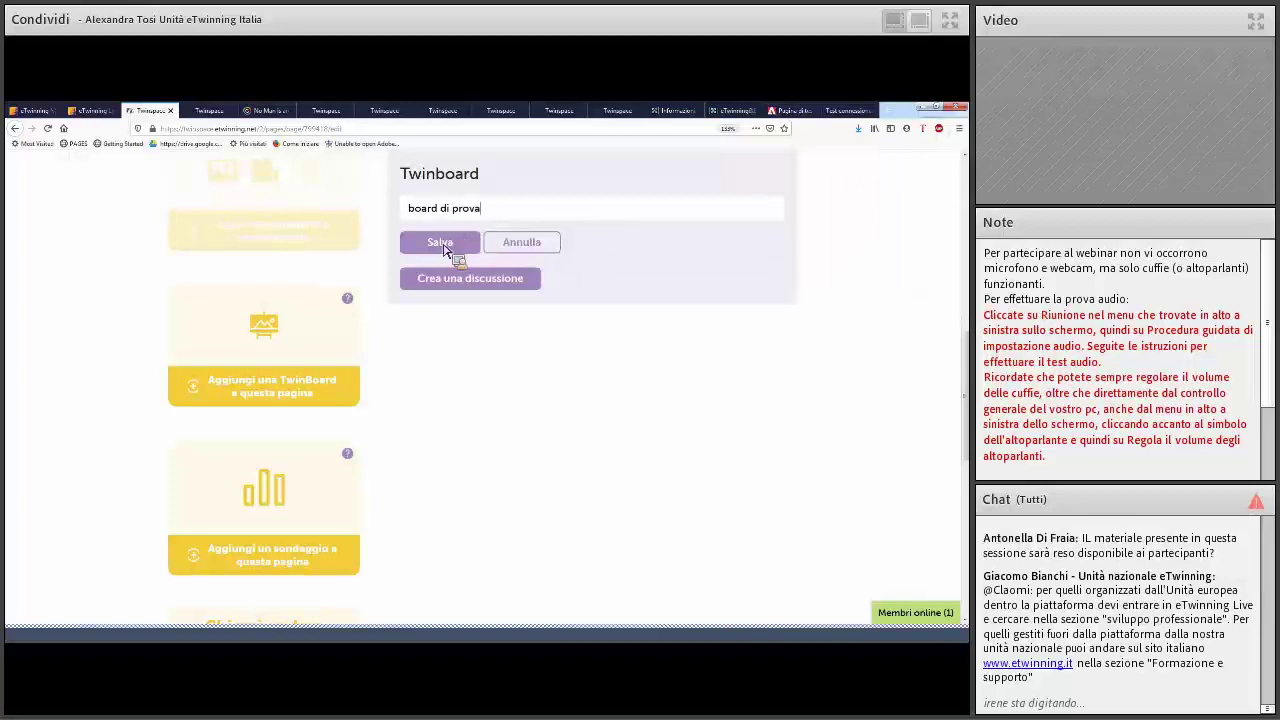
pyautogui.press('Return')
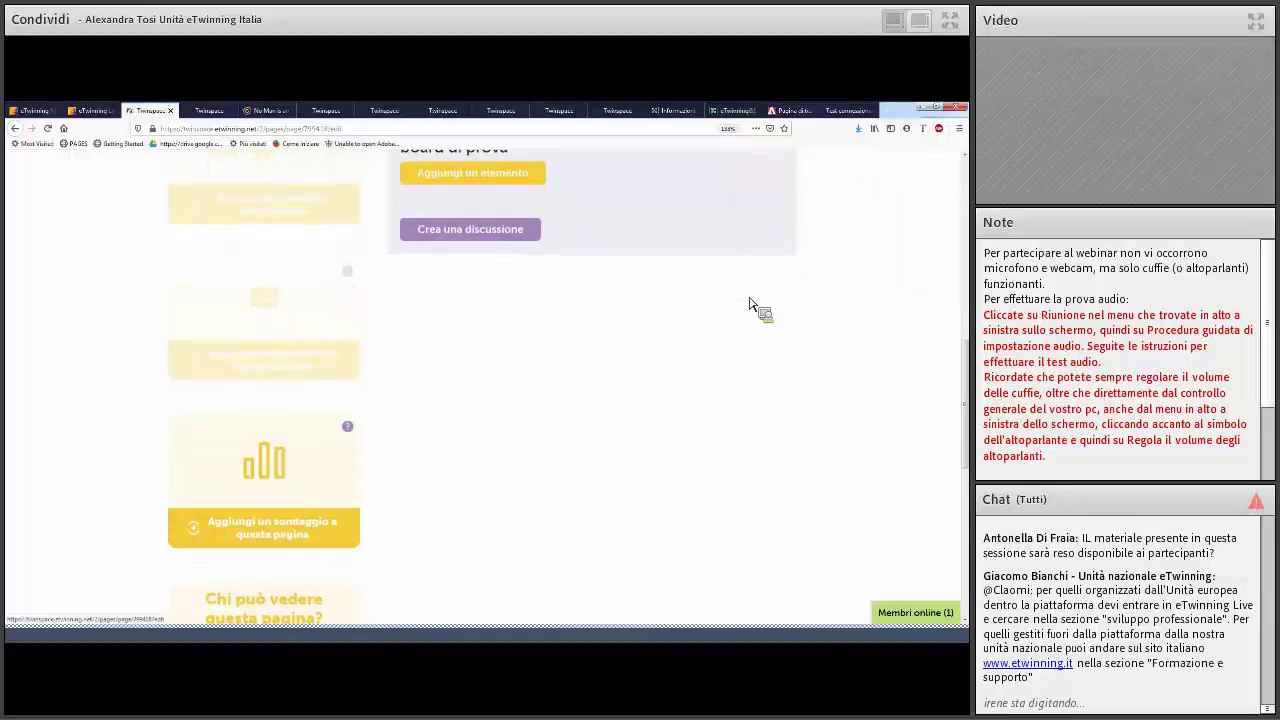
# - Open the new-element form of board di prova and examine its fields and its video and file options
pyautogui.scroll(3, 771, 437)
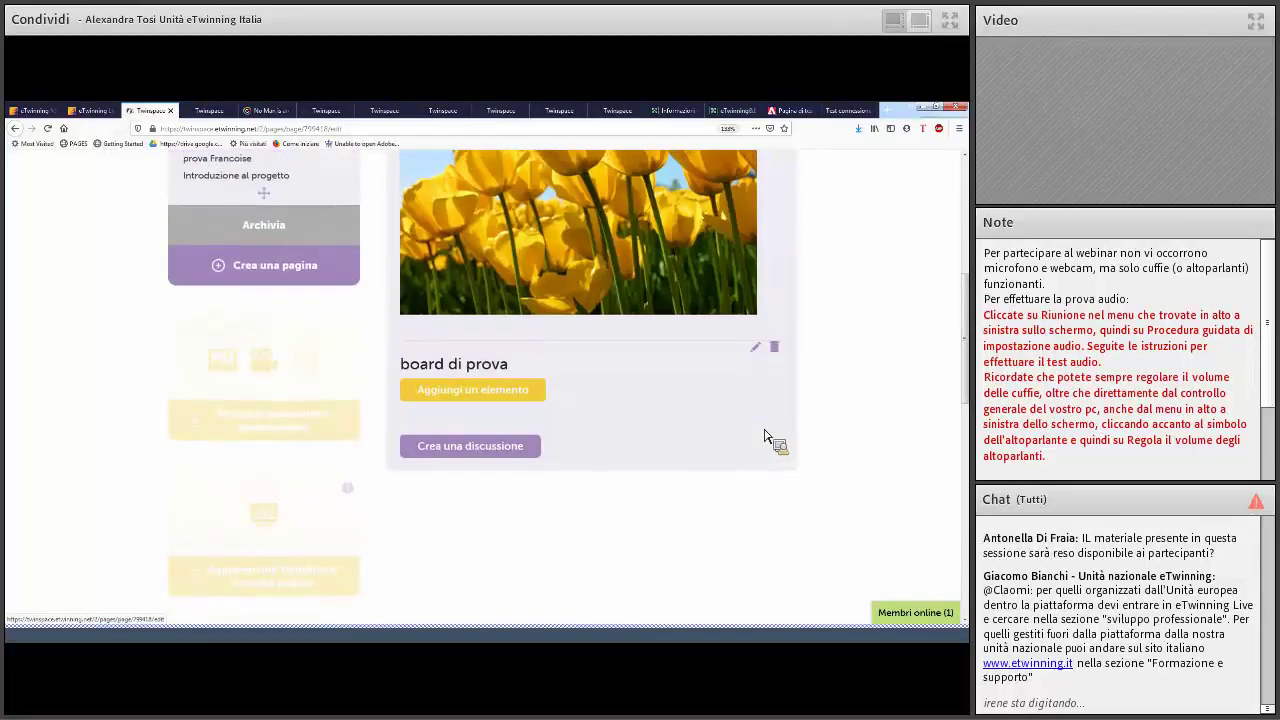
pyautogui.click(515, 396)
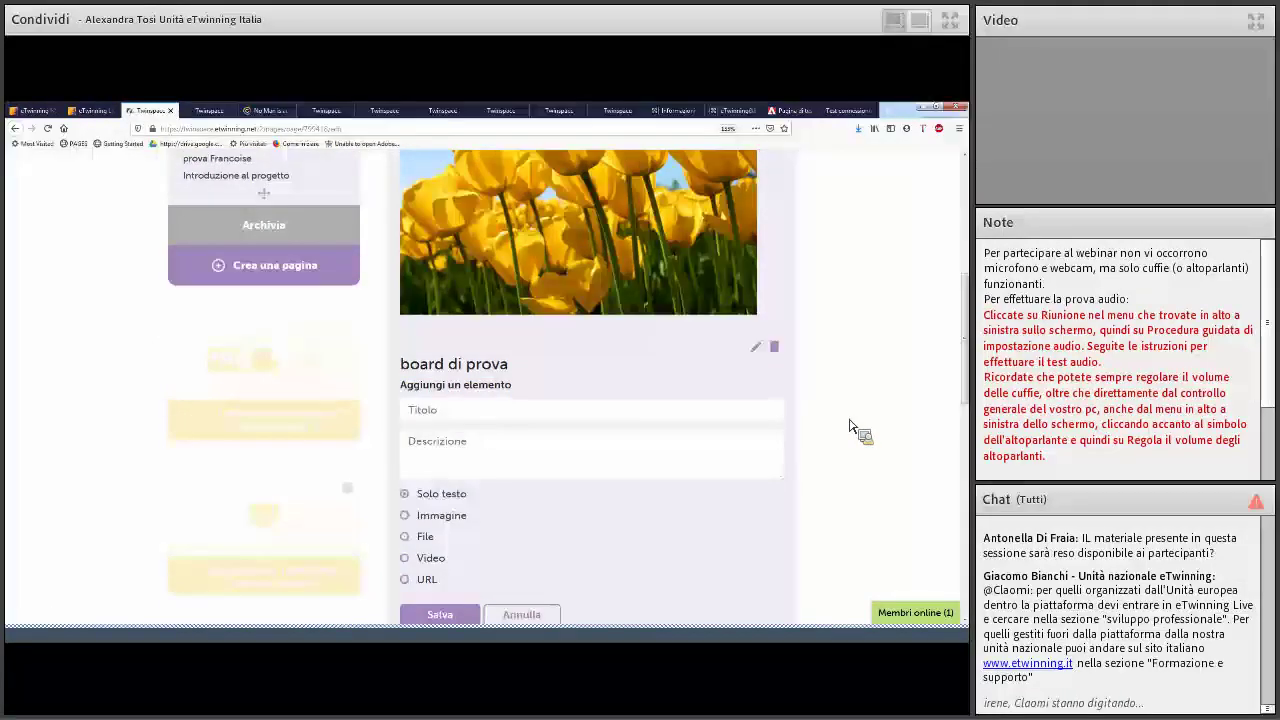
pyautogui.scroll(-1, 860, 420)
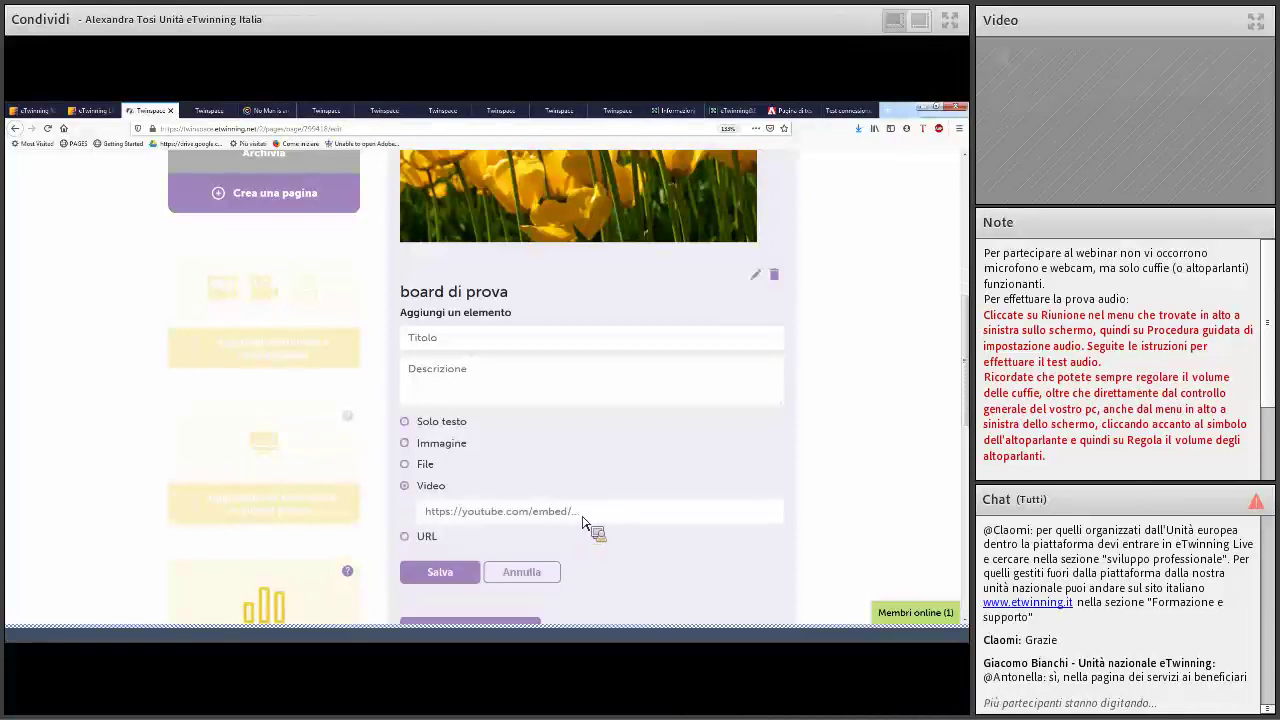
pyautogui.click(418, 468)
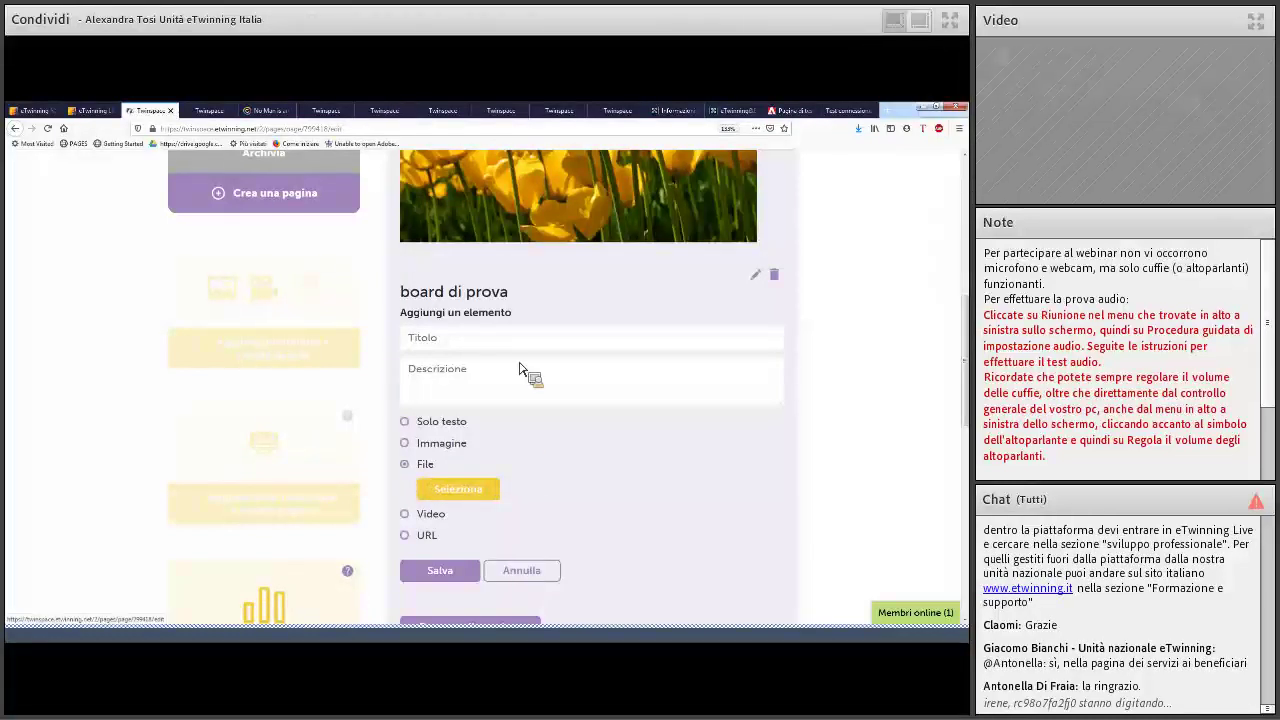
# - Add a poll to the page asking "come vi sta andando il webinar?" with the answers "bene" and "male"
pyautogui.scroll(-3, 523, 375)
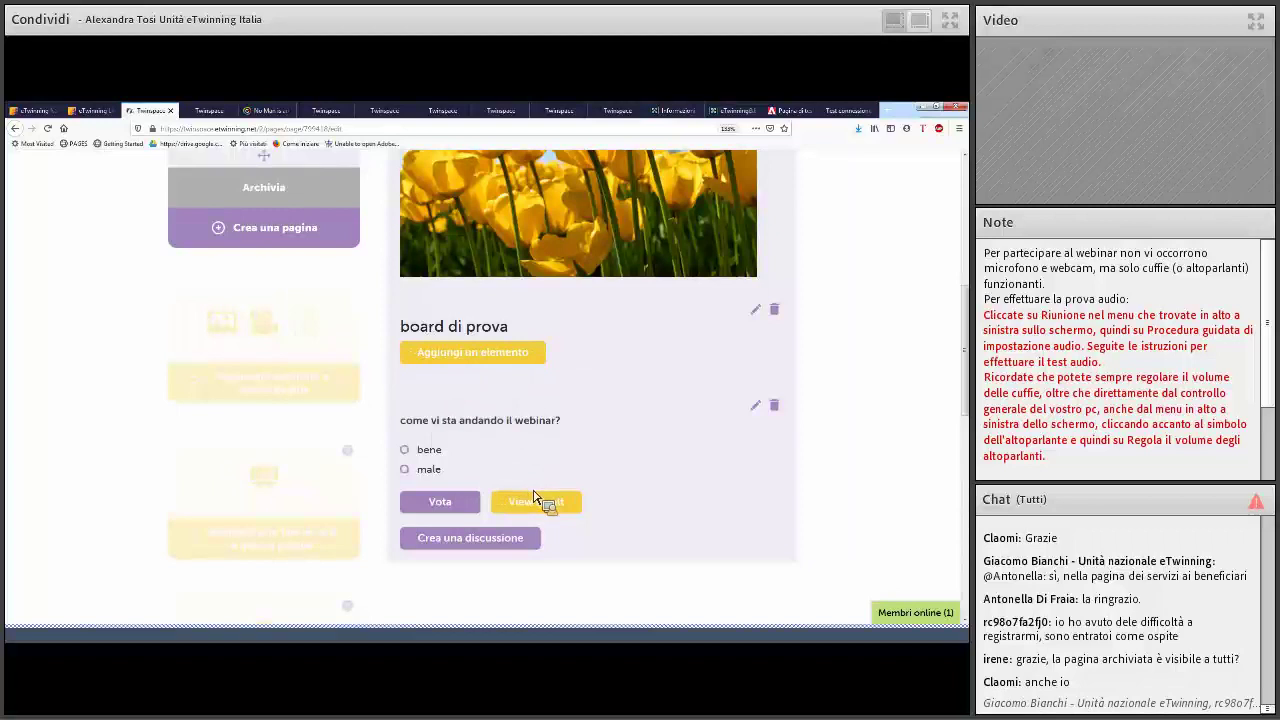
pyautogui.scroll(3, 503, 250)
pyautogui.scroll(3, 503, 250)
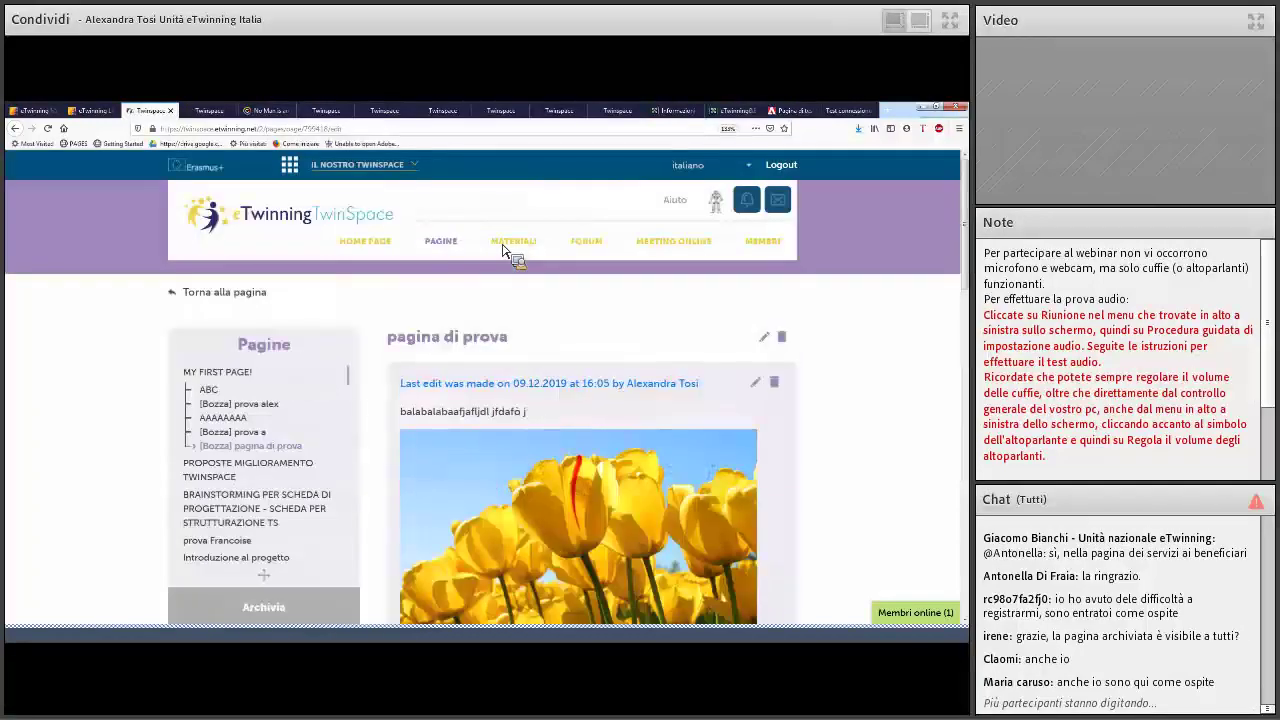
# - Examine the TwinSpace's materials section, covering images, videos and documents, and dismiss the form for adding a video by URL
pyautogui.click(503, 247)
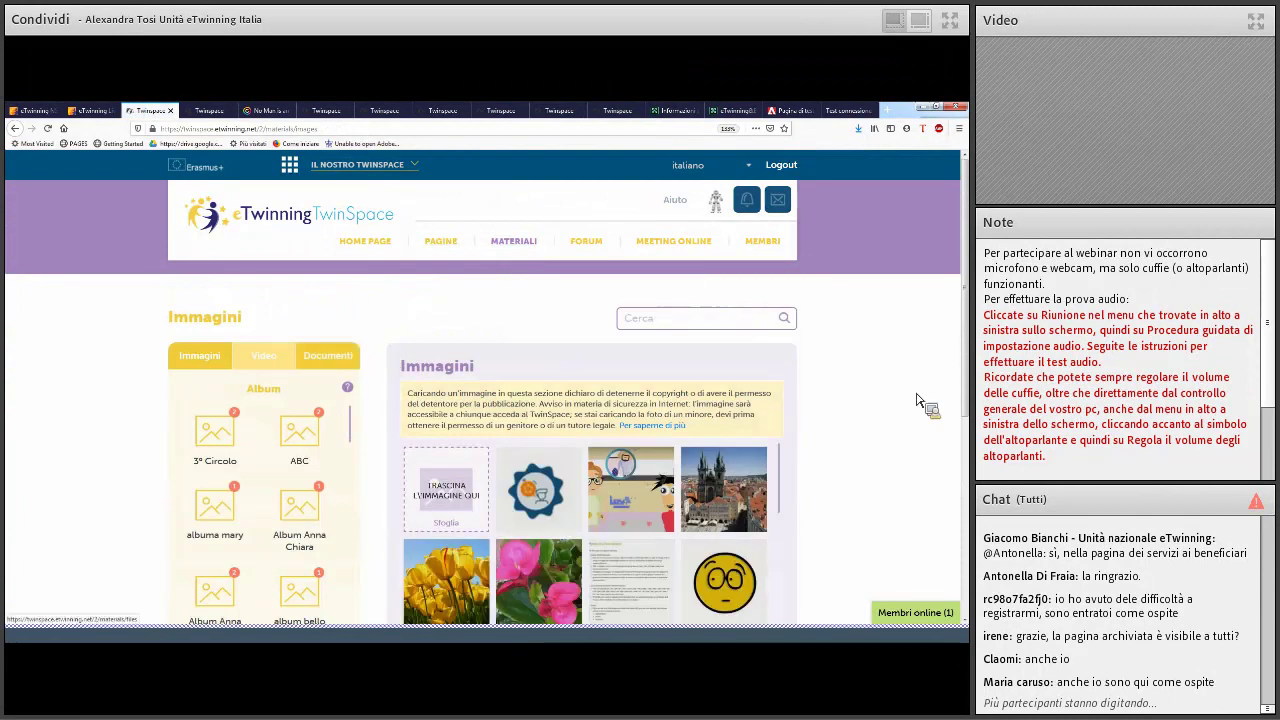
pyautogui.click(187, 366)
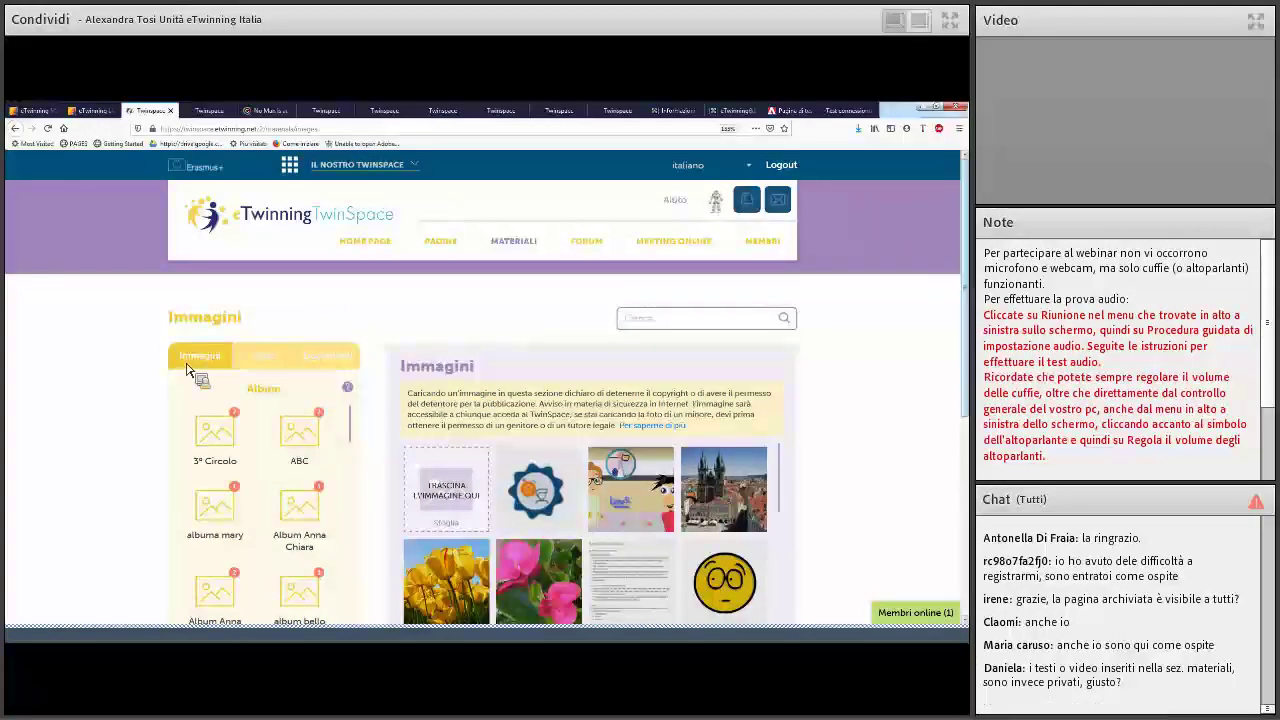
pyautogui.click(271, 364)
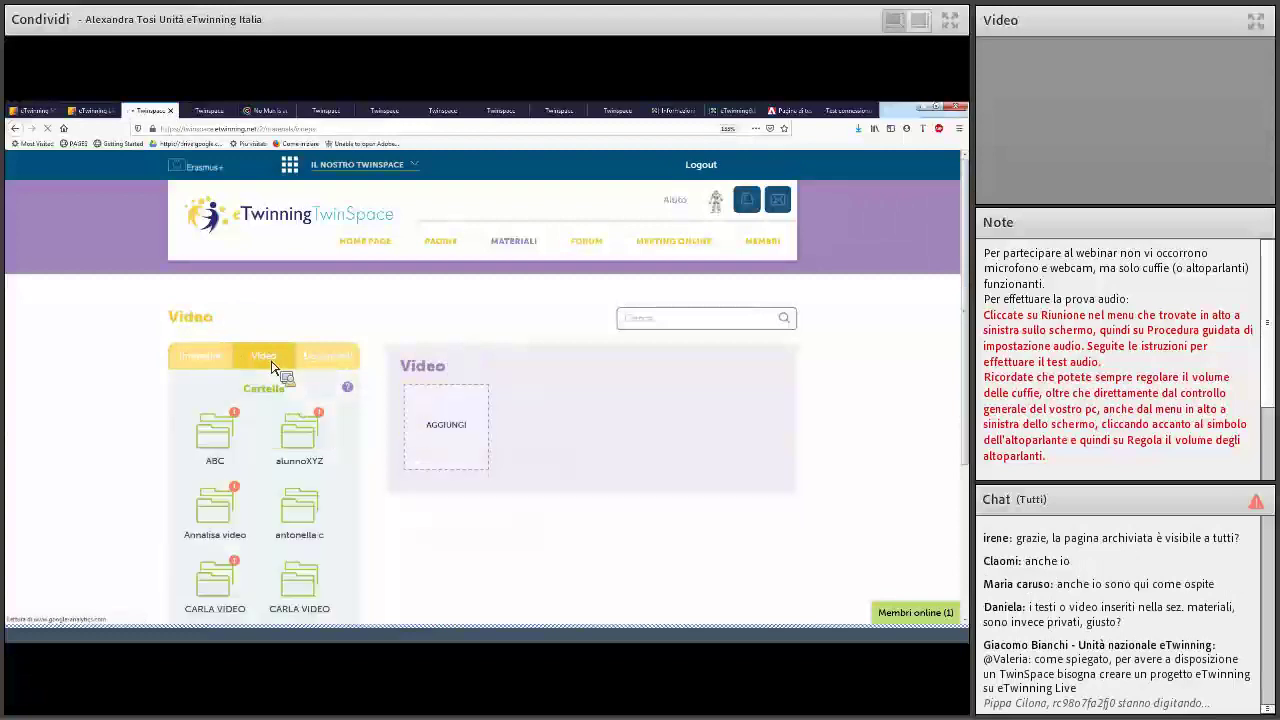
pyautogui.click(331, 358)
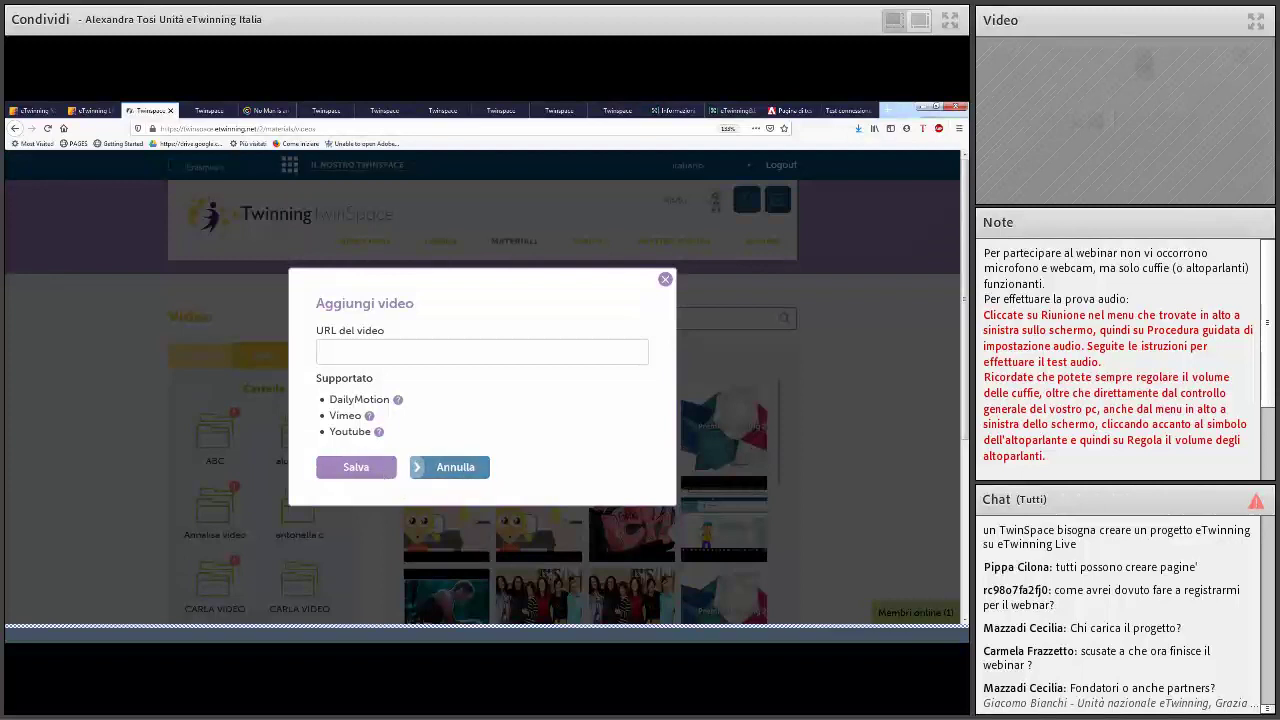
pyautogui.click(449, 467)
pyautogui.scroll(-2, 580, 248)
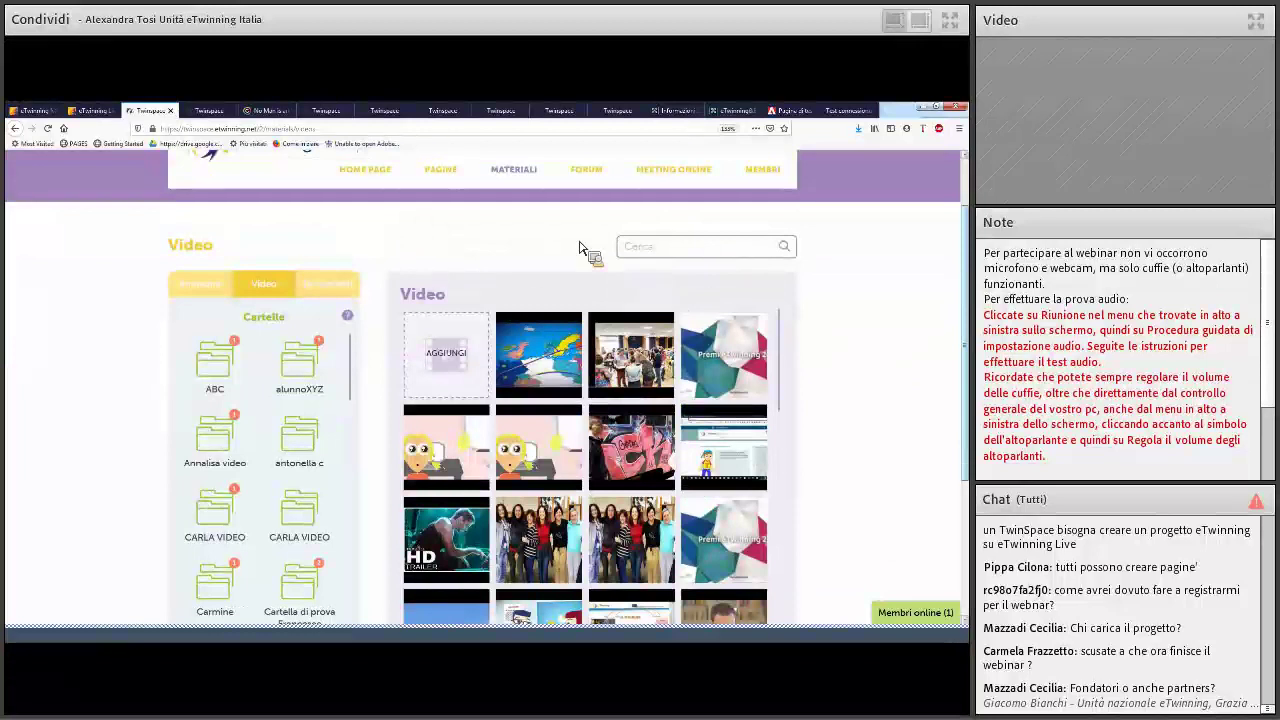
# - Look through the TwinSpace forum, the discussion Scriviamo qui le nostre domande sul TwinSpace and the reply area of thread FORUM del TWINSPACE PER ALUNNI
pyautogui.scroll(2, 582, 248)
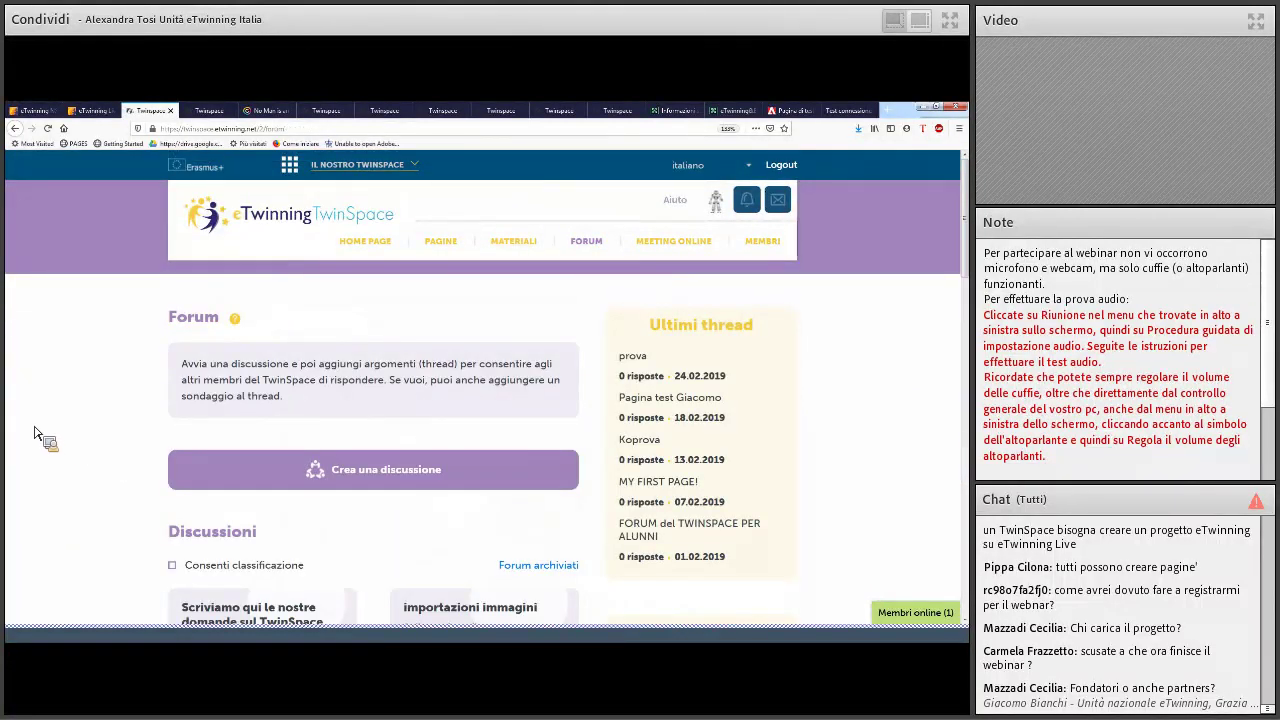
pyautogui.scroll(-3, 157, 451)
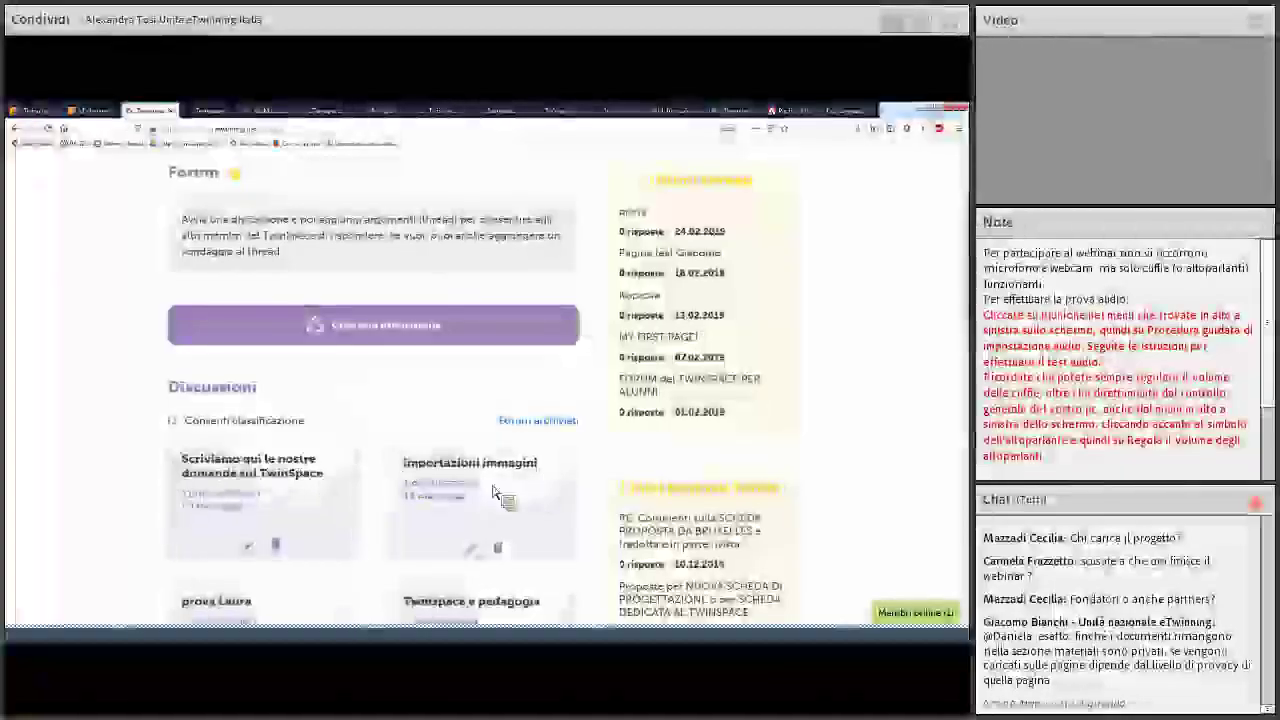
pyautogui.scroll(-3, 570, 470)
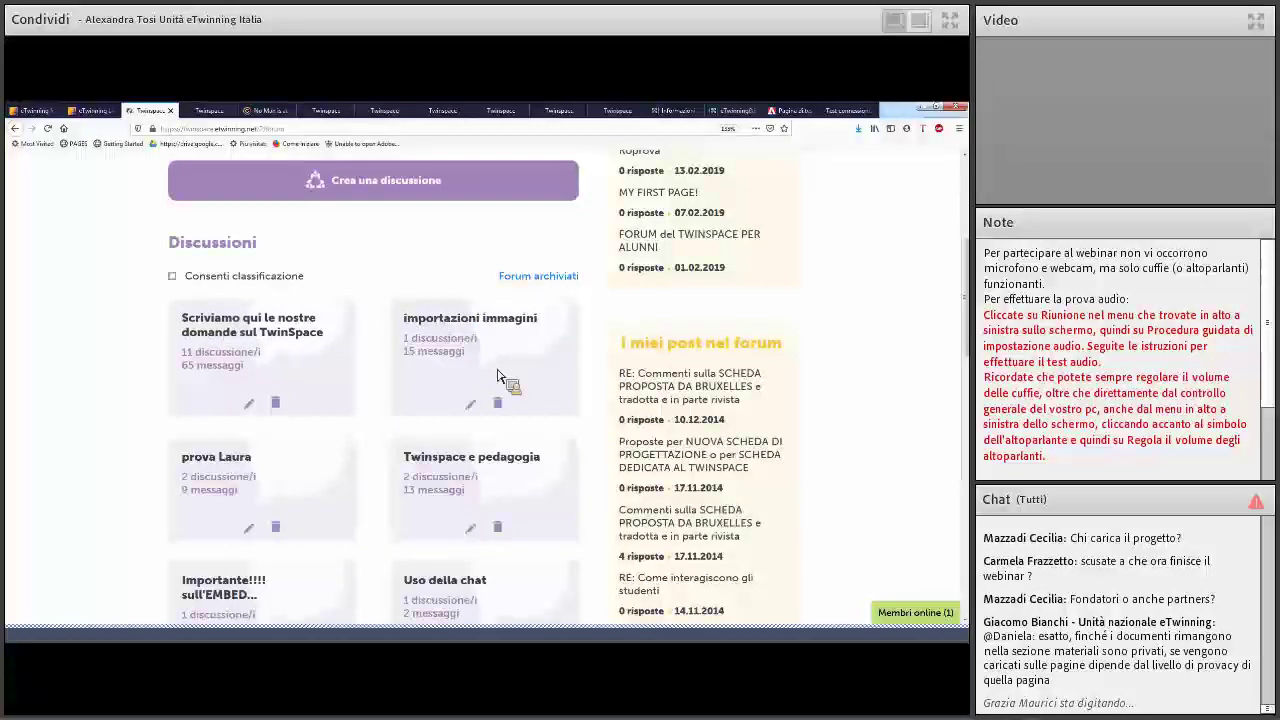
pyautogui.click(370, 425)
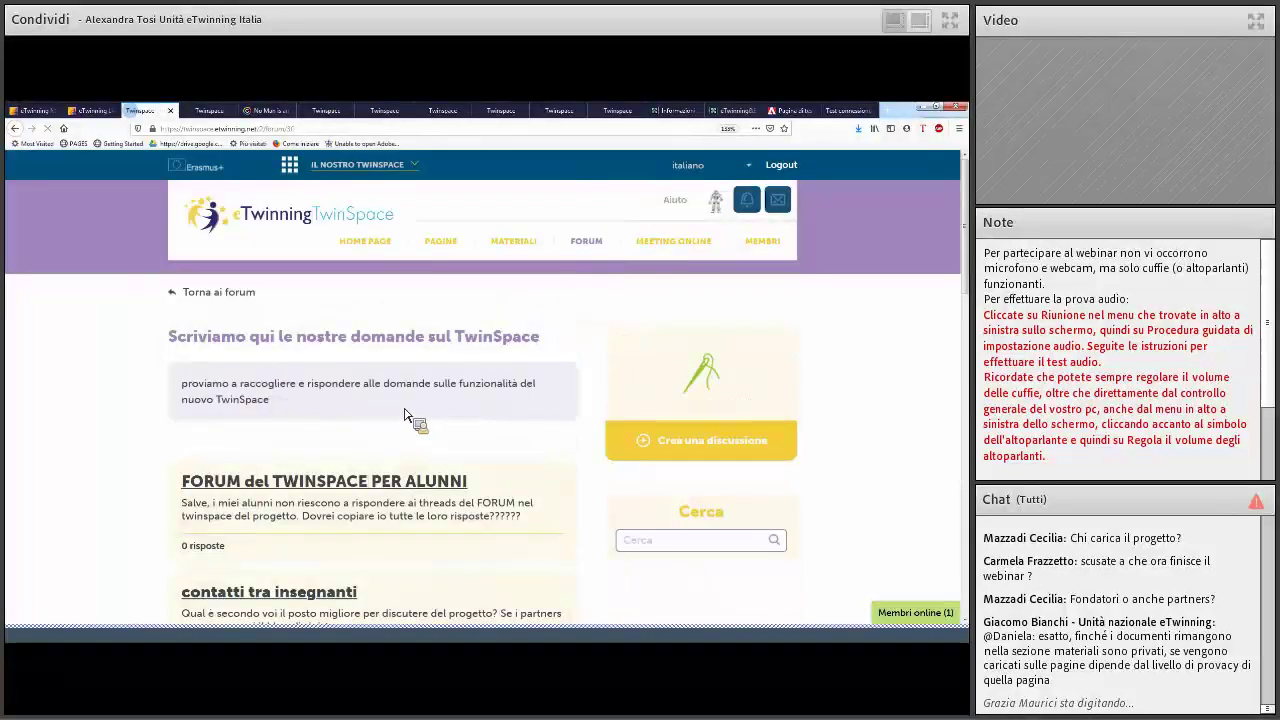
pyautogui.scroll(-3, 460, 400)
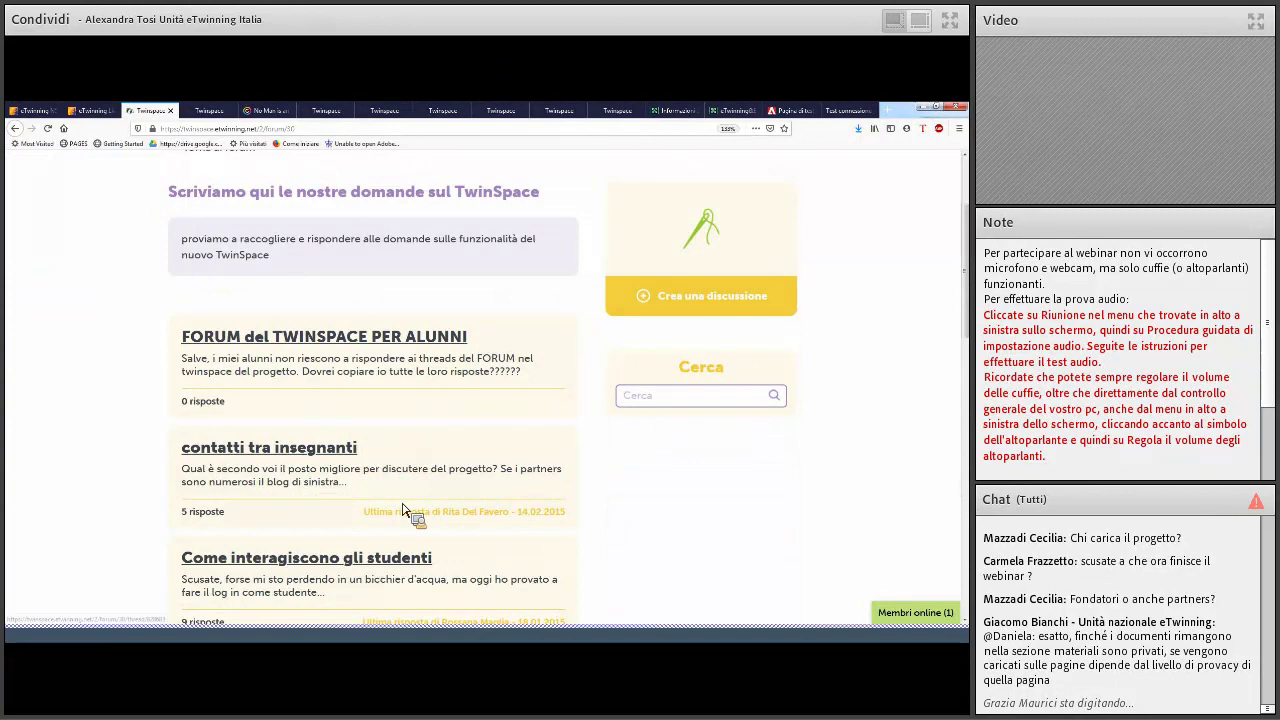
pyautogui.scroll(-4, 280, 425)
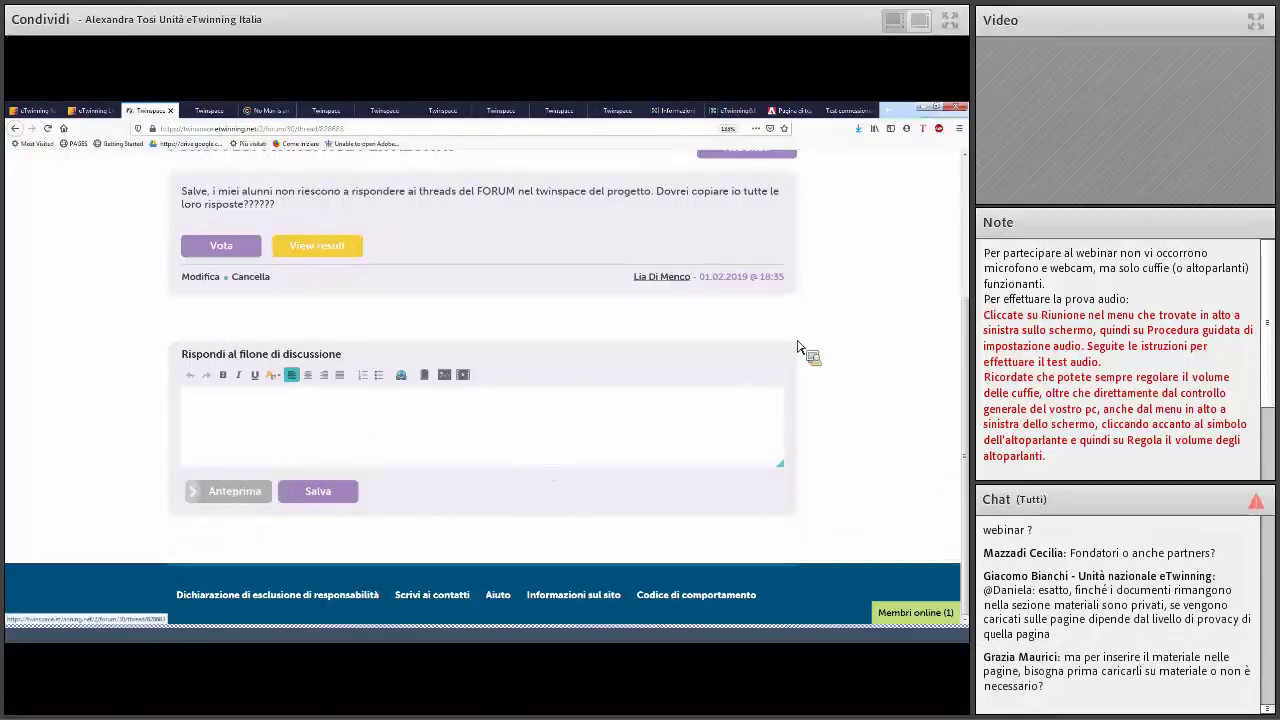
# - Review the form for organising a videoconference in the TwinSpace's online meetings section and choose 2 - 10 as the number of participants
pyautogui.scroll(2, 704, 251)
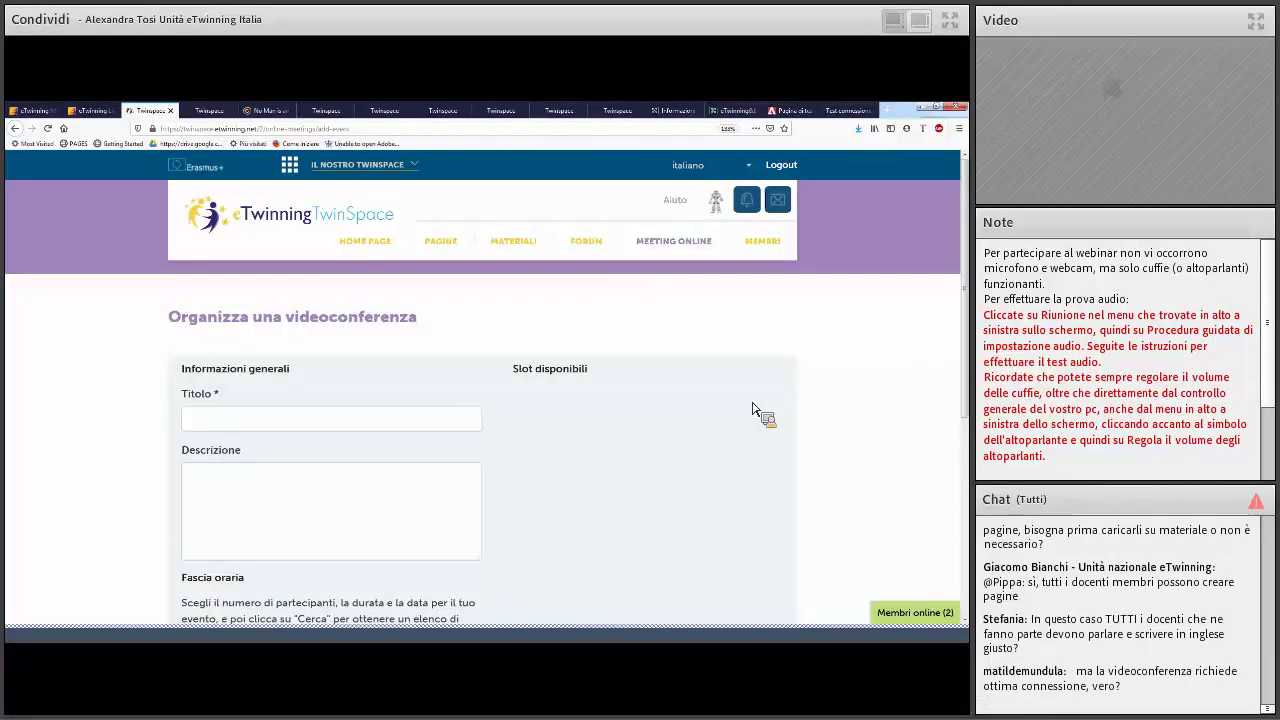
pyautogui.scroll(-3, 441, 474)
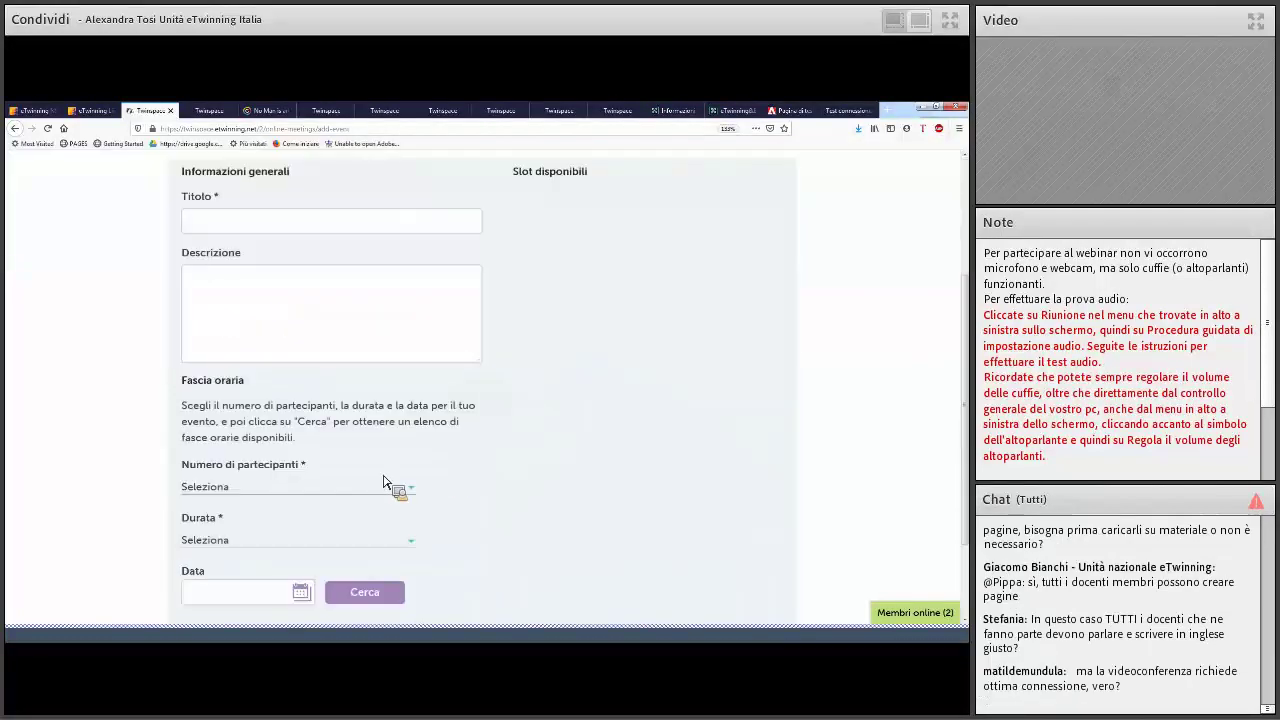
pyautogui.scroll(-1, 320, 485)
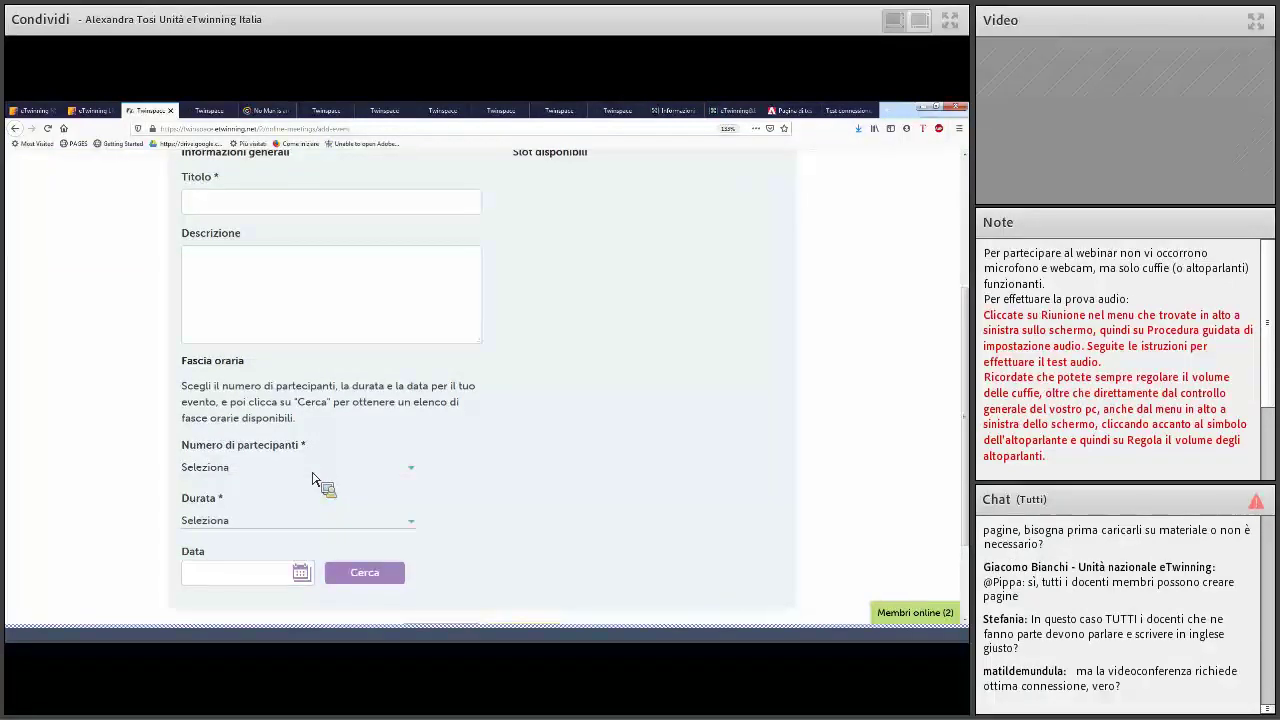
pyautogui.click(246, 472)
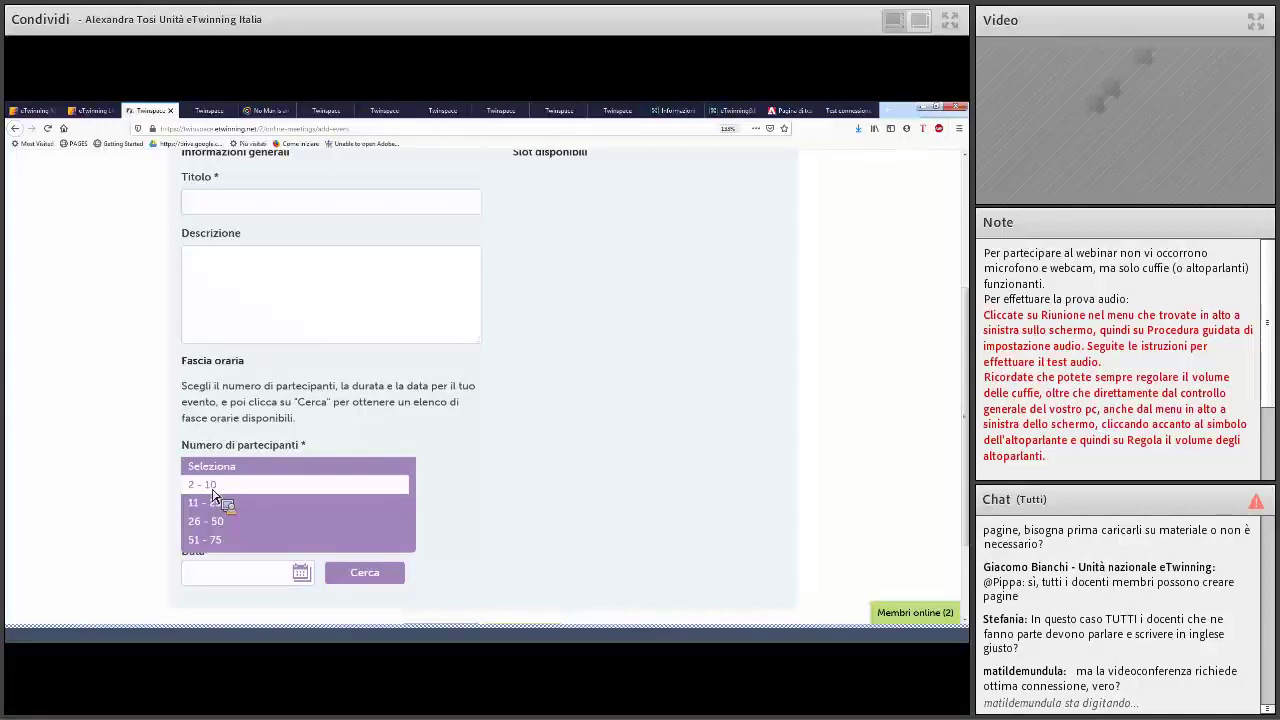
pyautogui.click(211, 487)
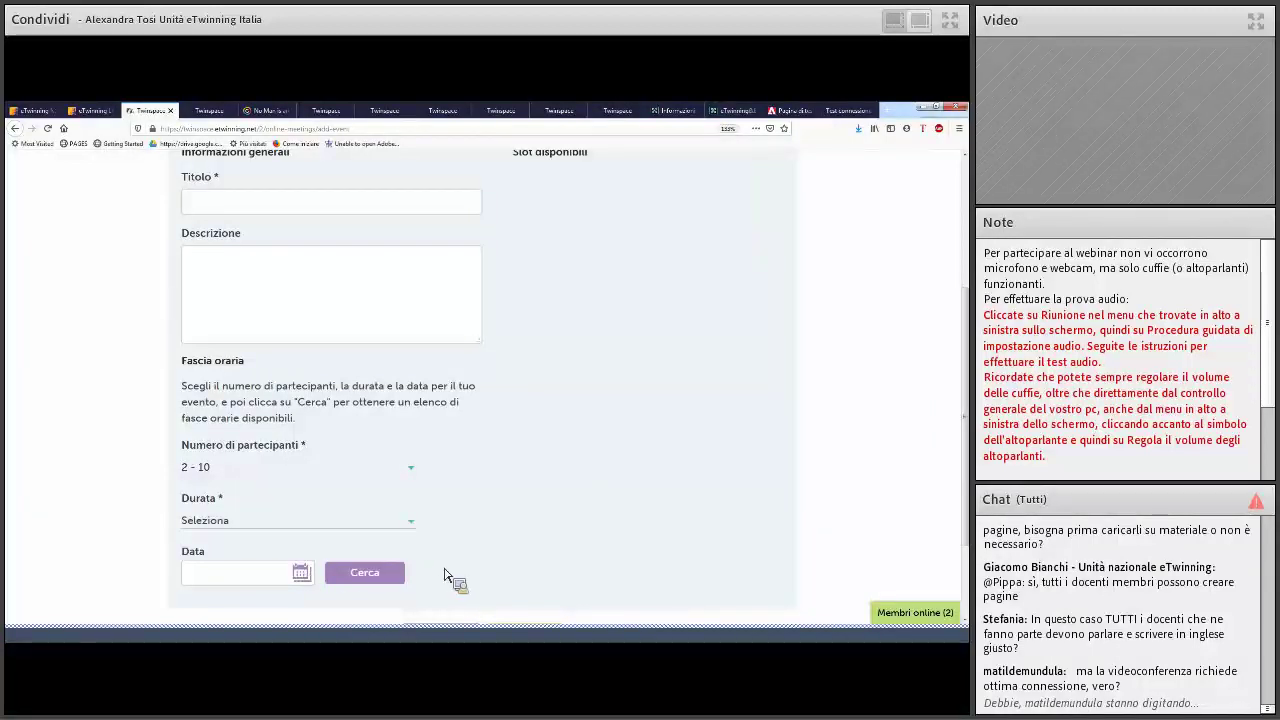
pyautogui.scroll(2, 505, 397)
pyautogui.scroll(3, 505, 397)
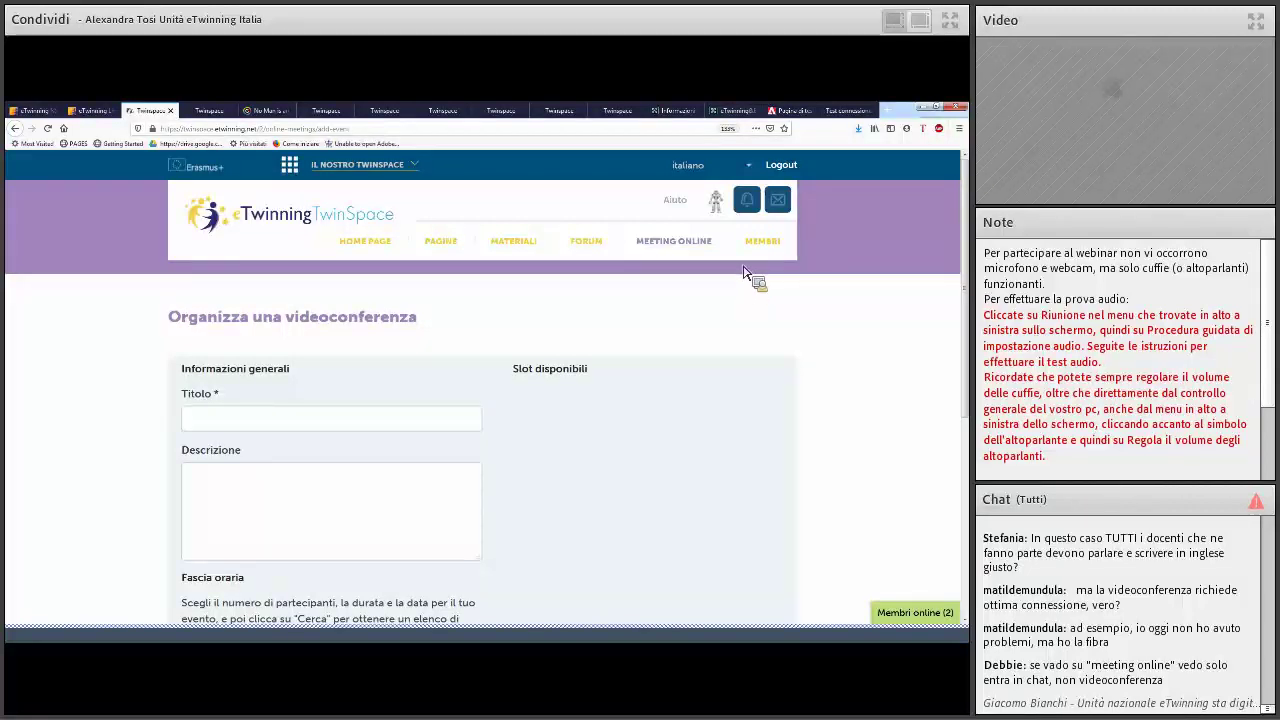
# - Open the teacher invitation form in the members section, choose India as the country, examine the e-mail field and return to the invitation types
pyautogui.click(768, 244)
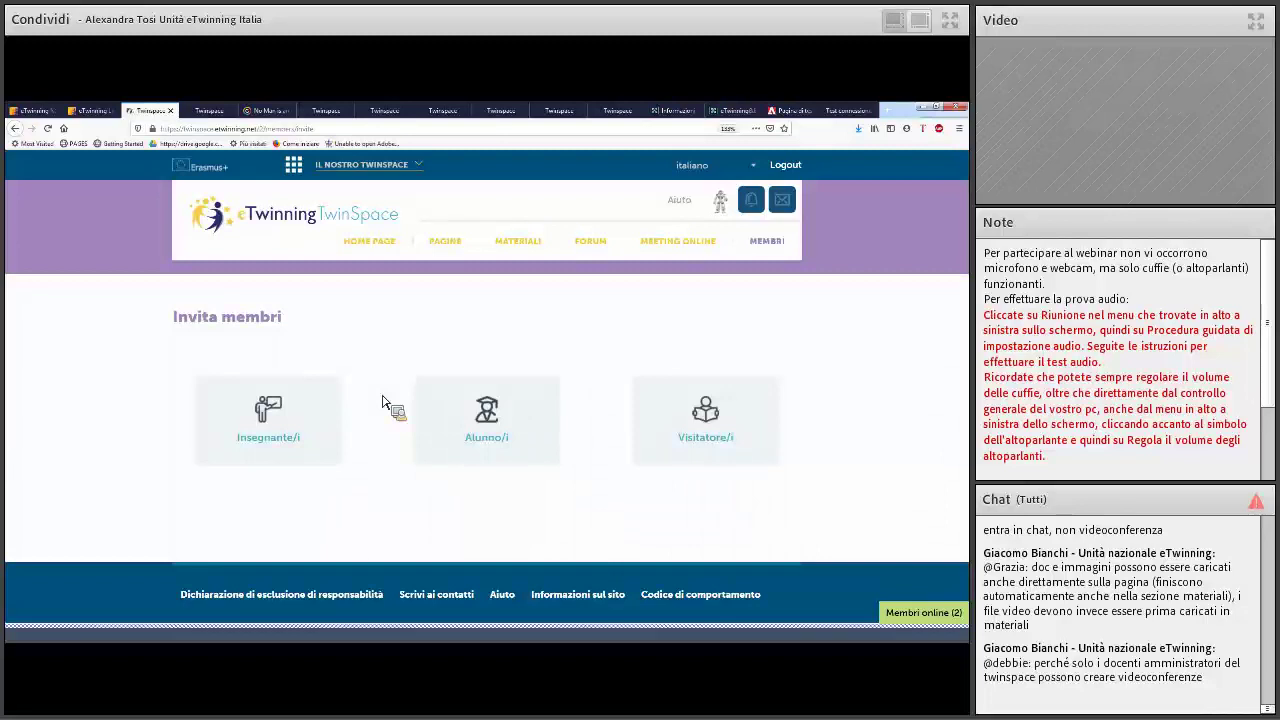
pyautogui.click(282, 404)
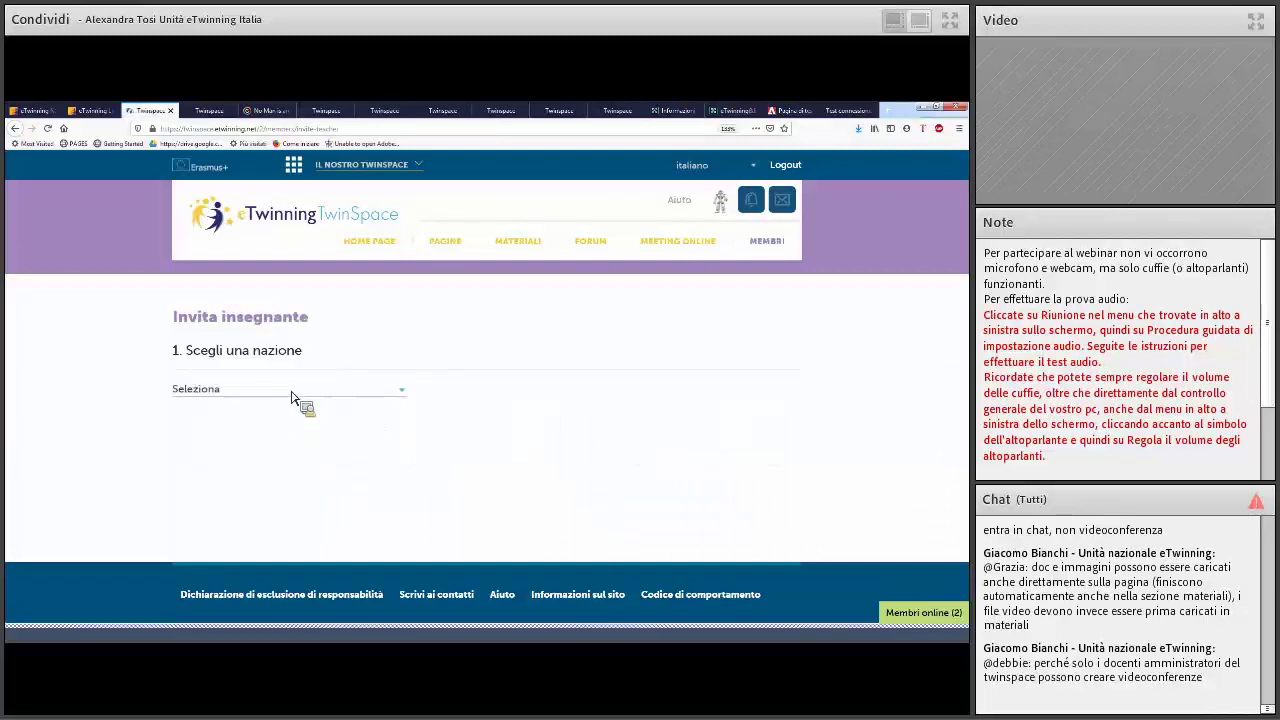
pyautogui.click(291, 390)
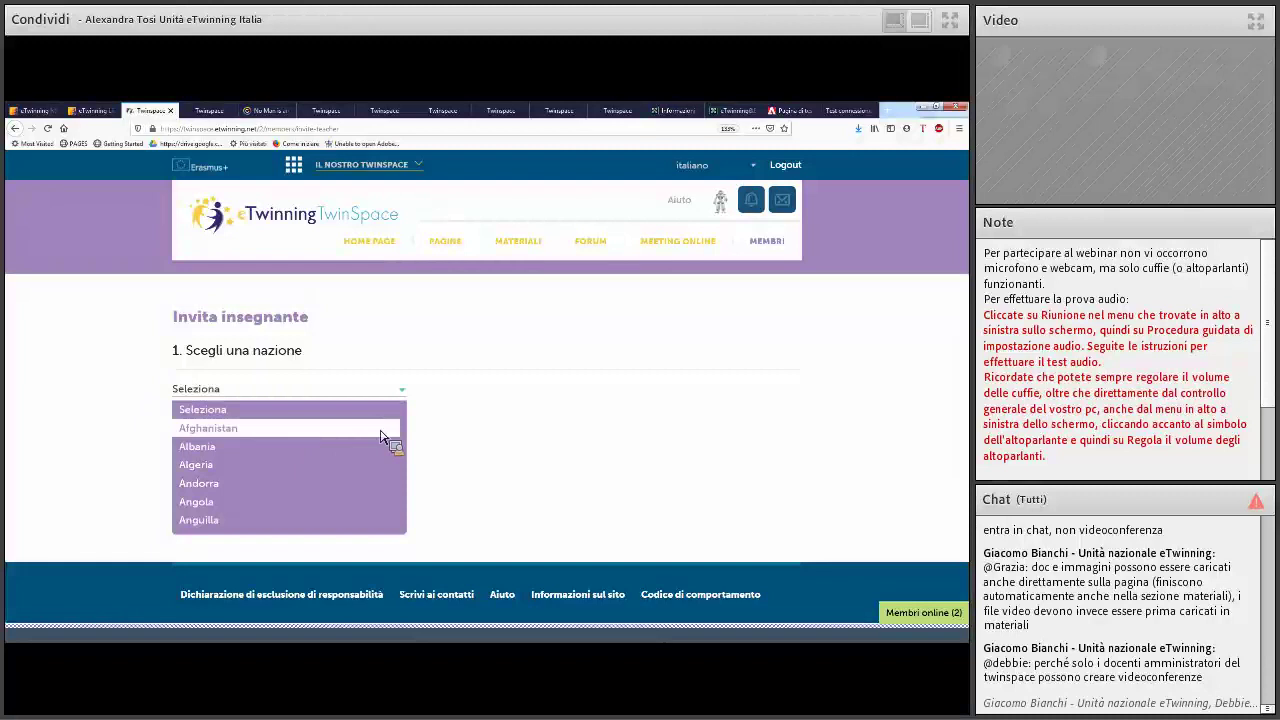
pyautogui.scroll(-2, 360, 452)
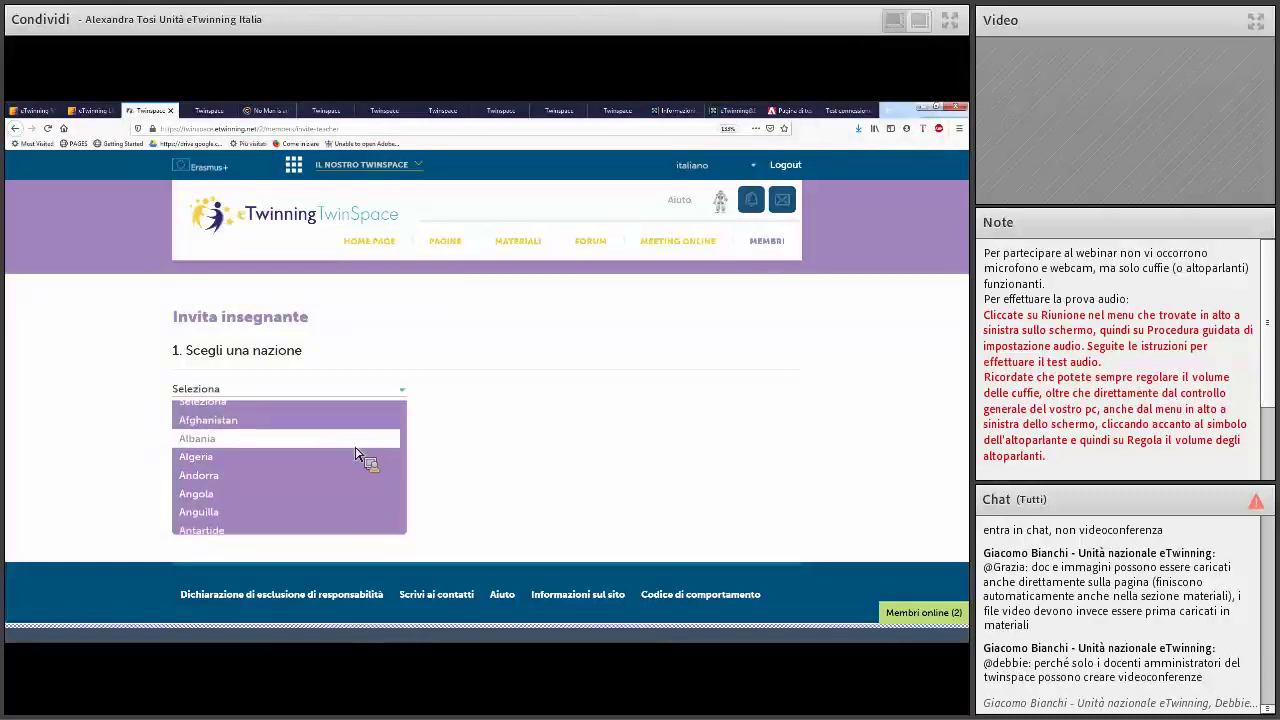
pyautogui.scroll(-3, 360, 452)
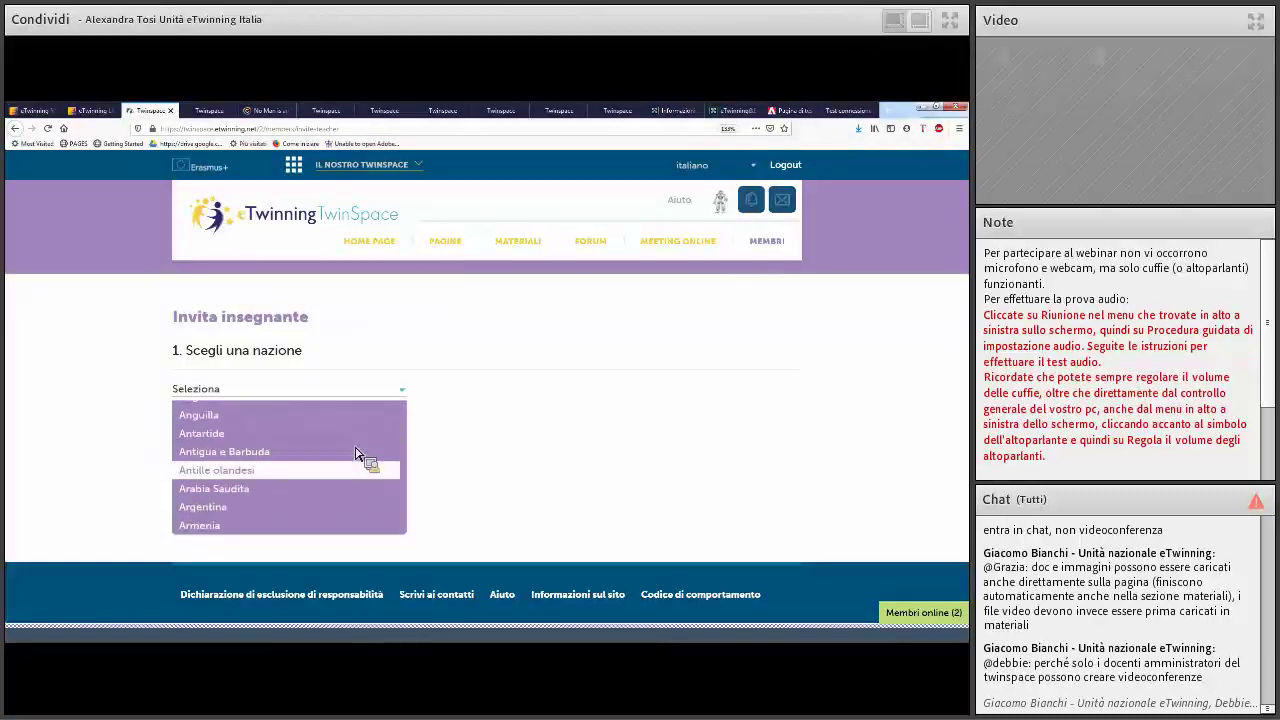
pyautogui.scroll(-8, 360, 452)
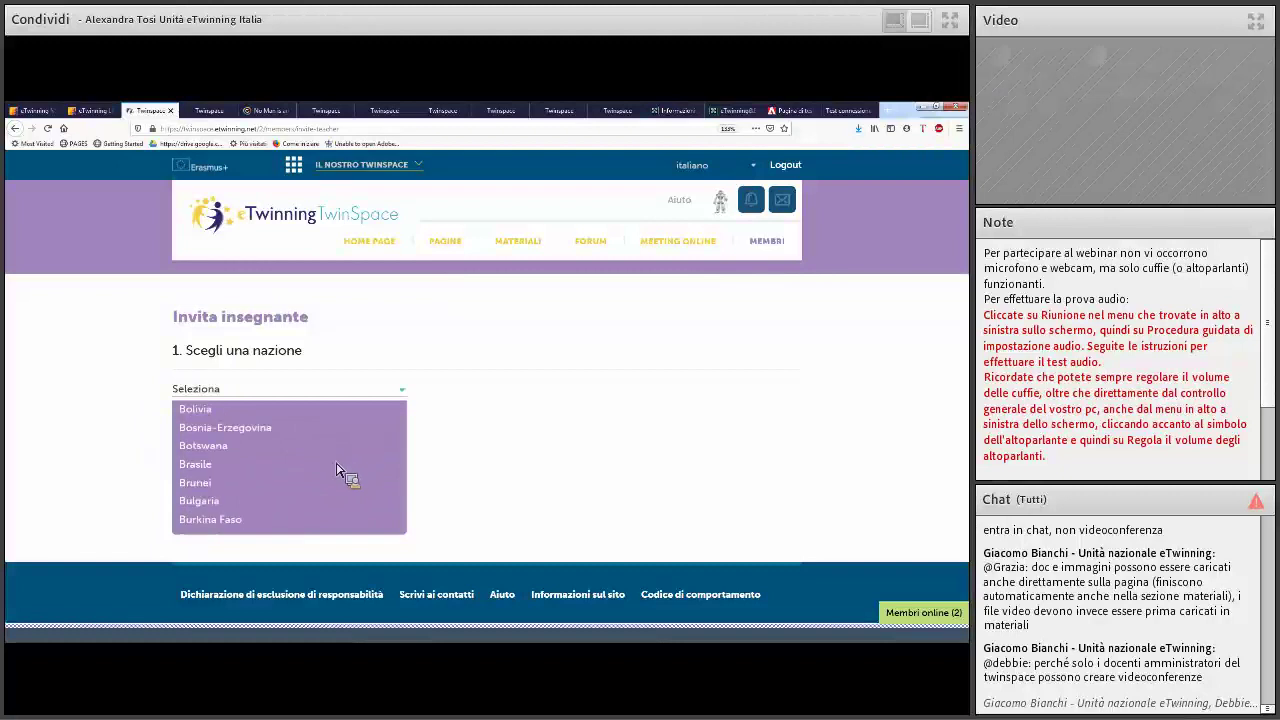
pyautogui.scroll(-10, 285, 485)
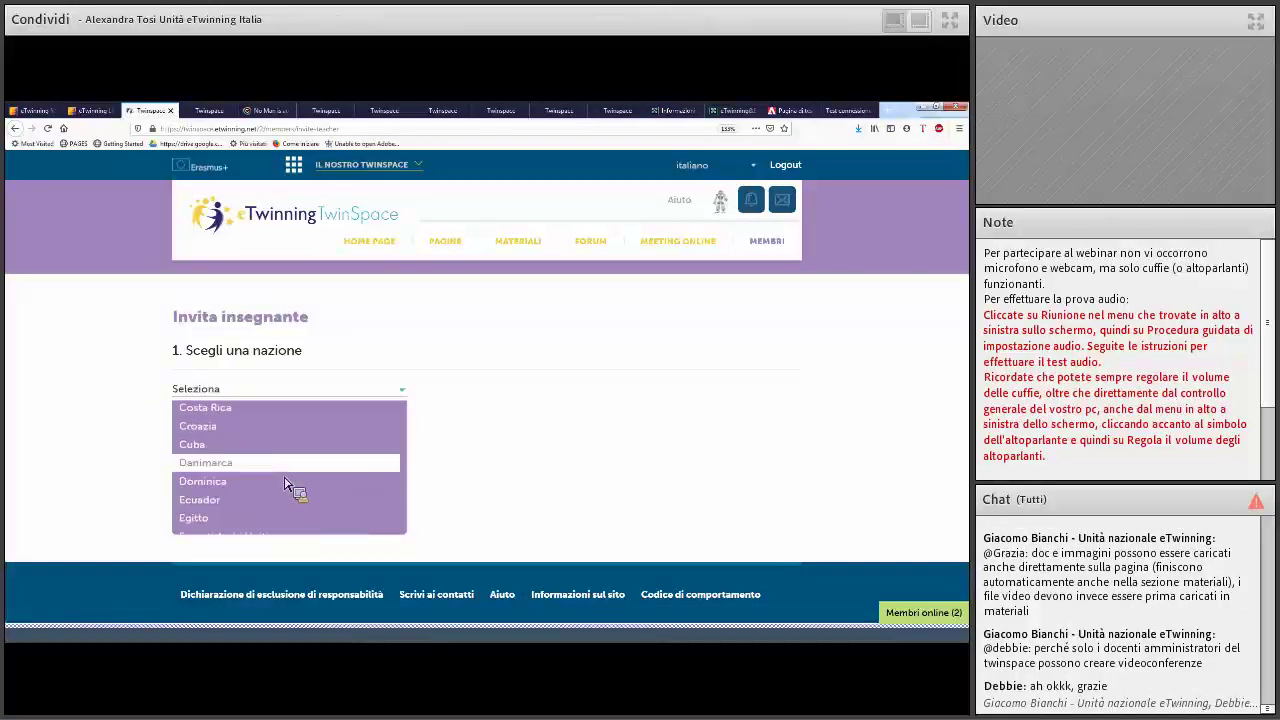
pyautogui.scroll(-12, 285, 485)
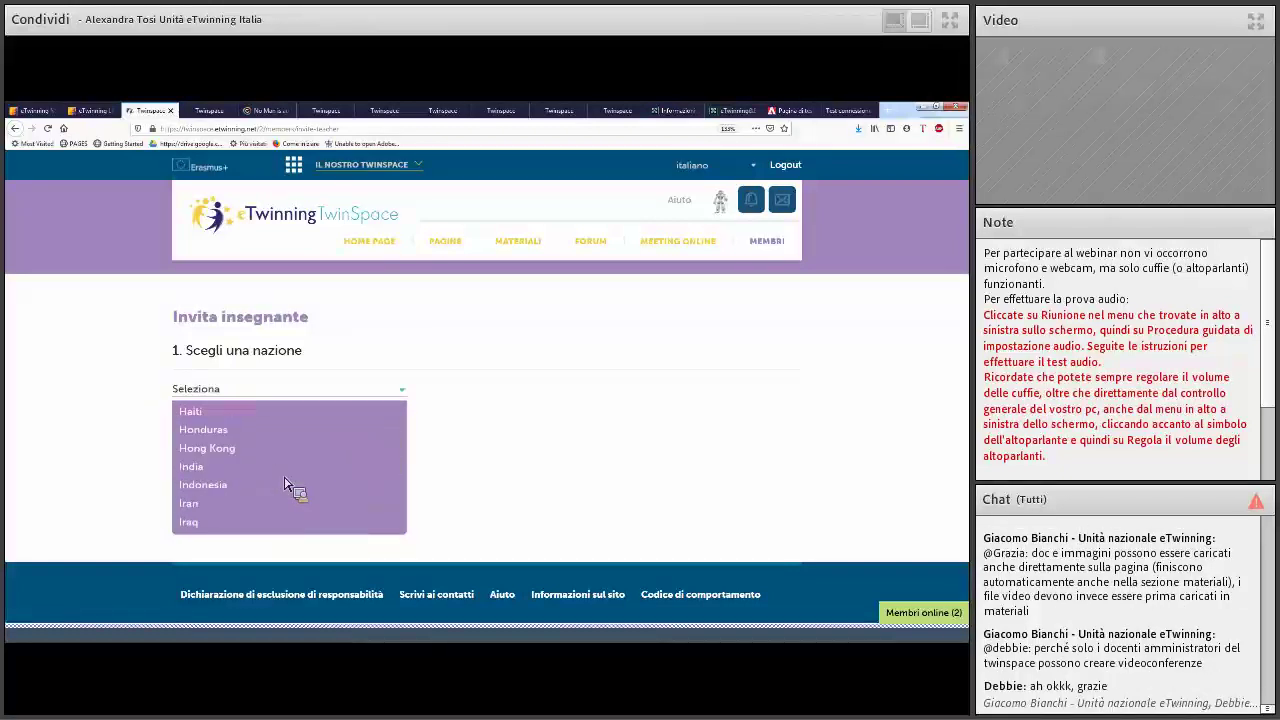
pyautogui.scroll(2, 285, 487)
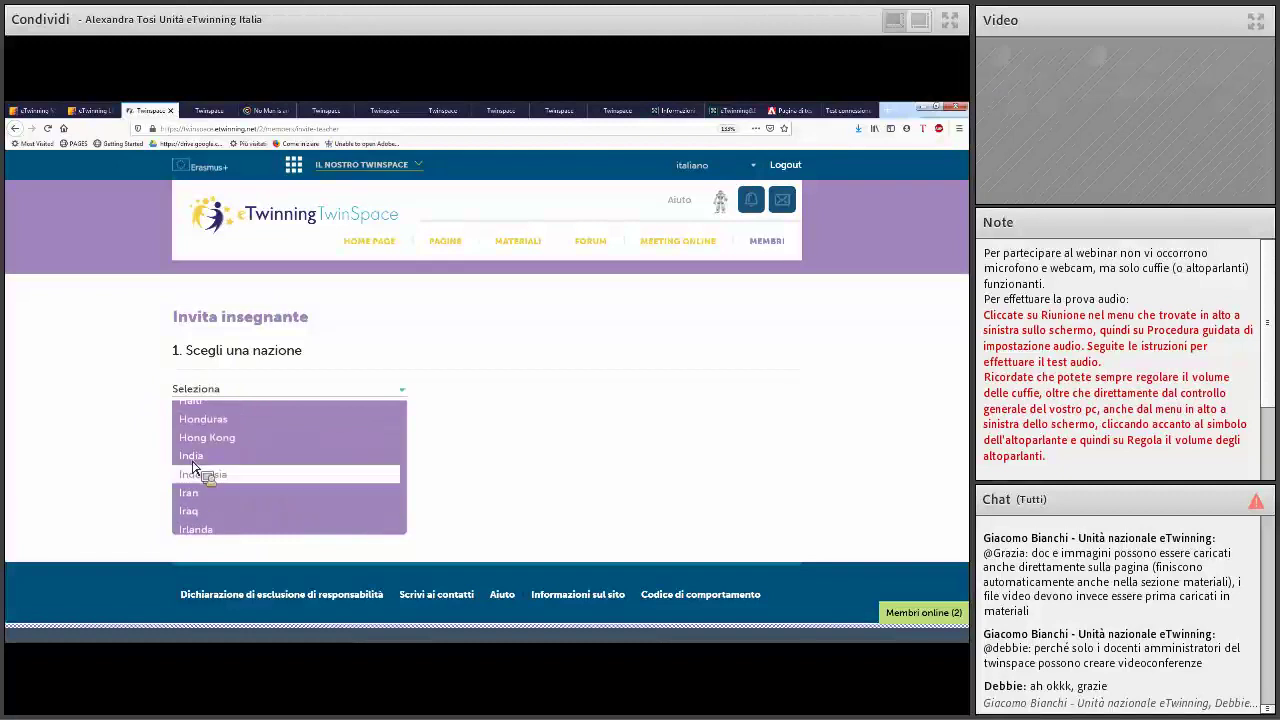
pyautogui.click(193, 460)
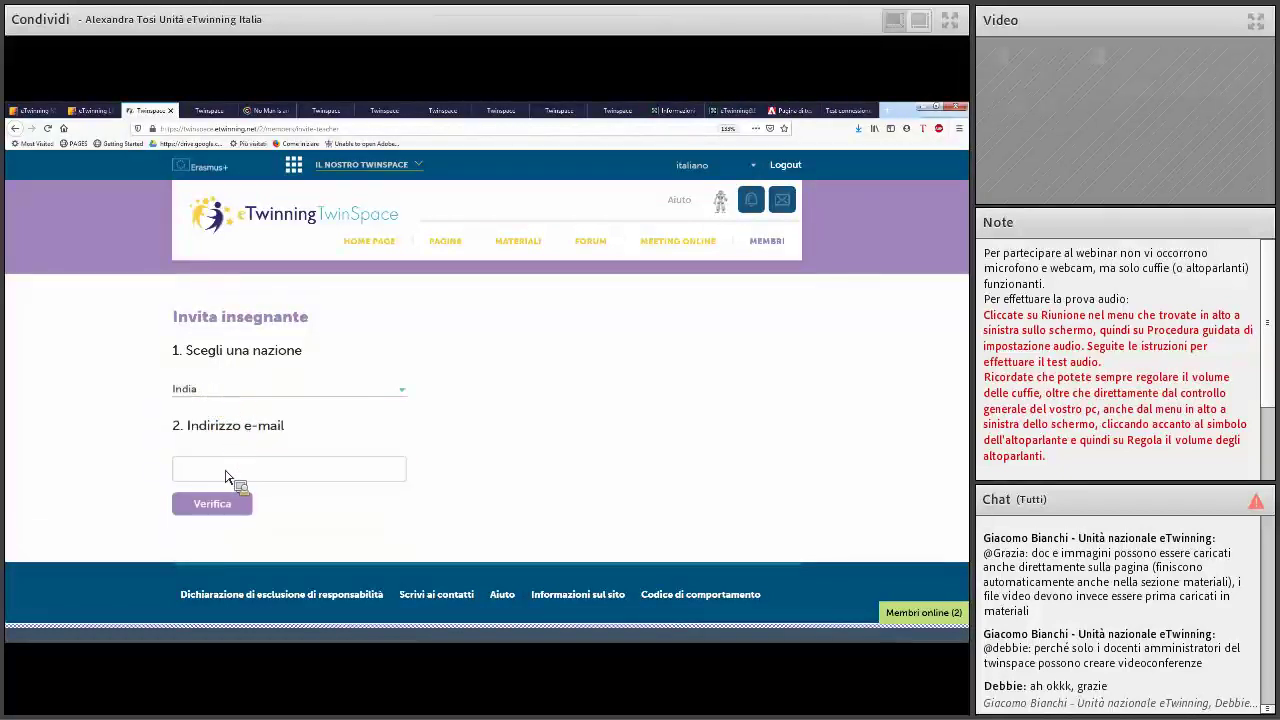
pyautogui.click(228, 478)
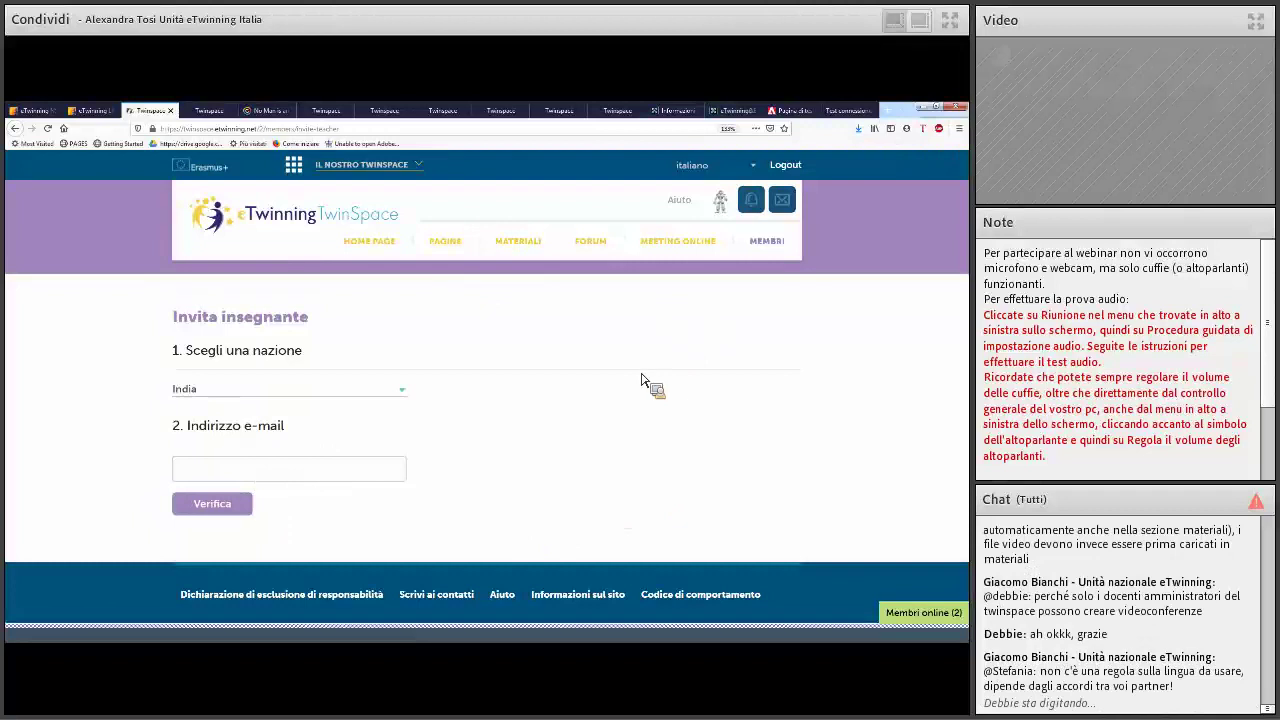
pyautogui.click(19, 132)
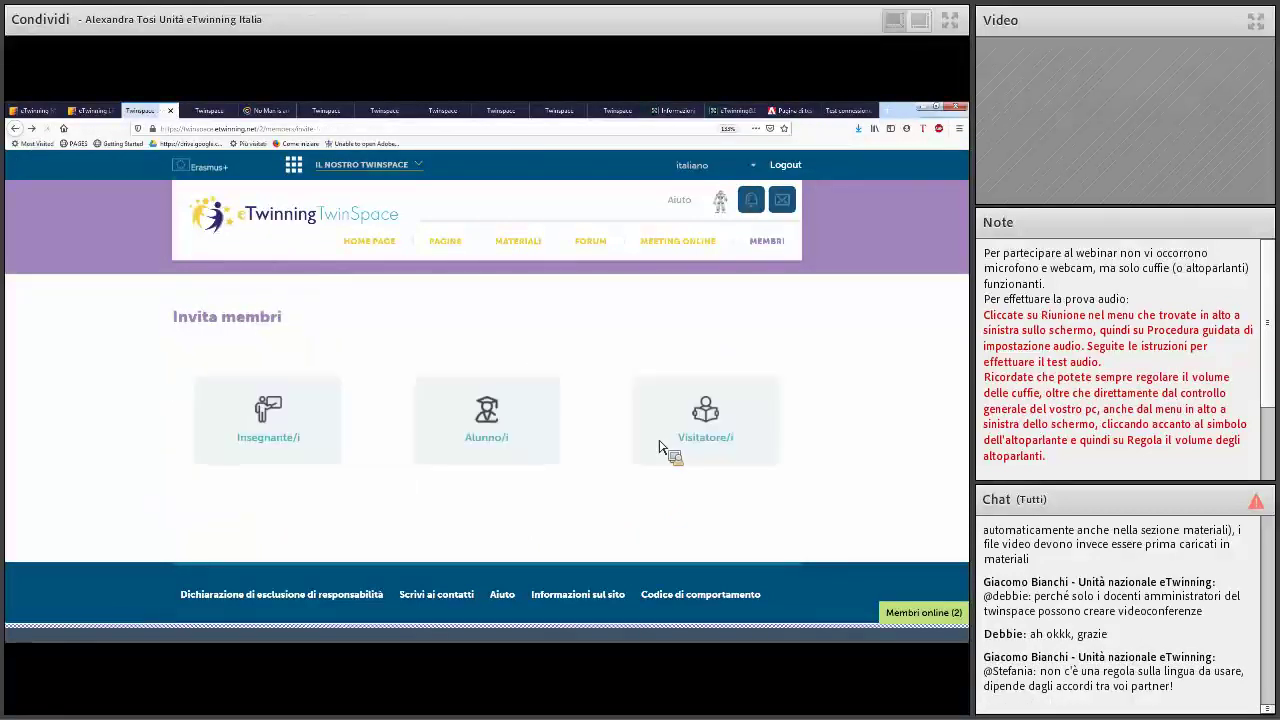
# - Open the student invitation form and examine its section for already registered students
pyautogui.click(503, 421)
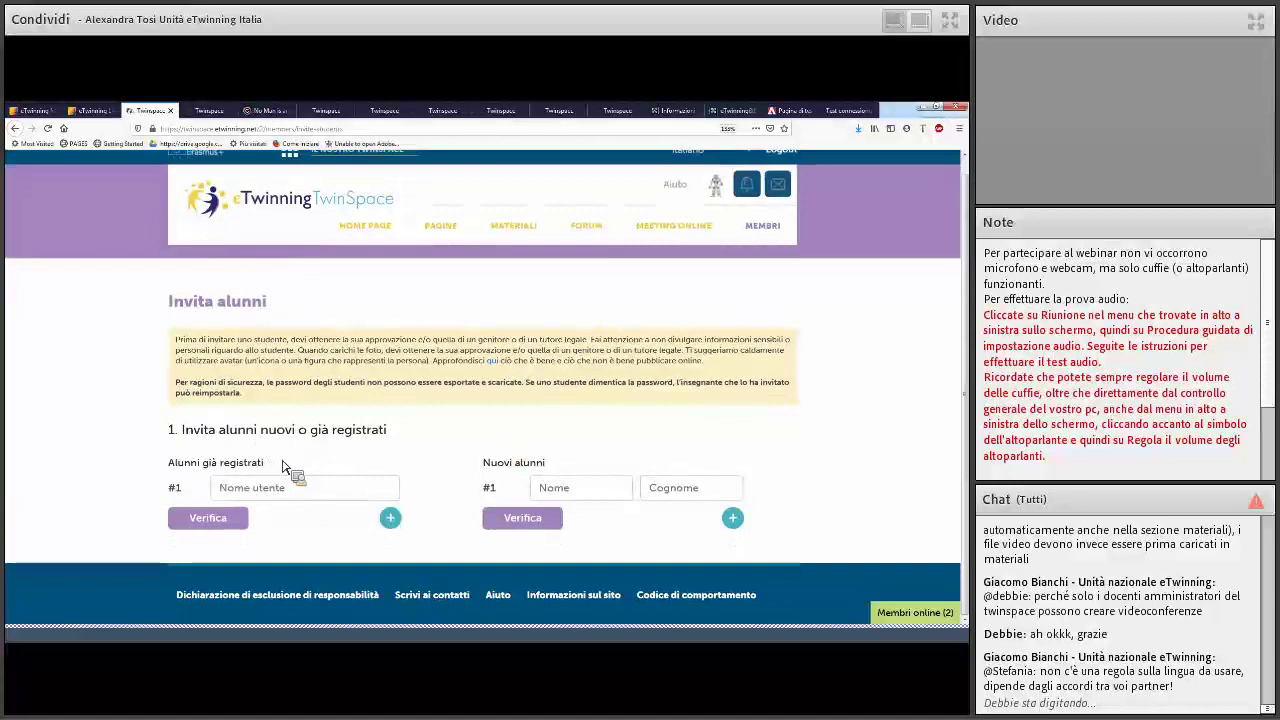
pyautogui.moveTo(177, 463); pyautogui.dragTo(258, 463)
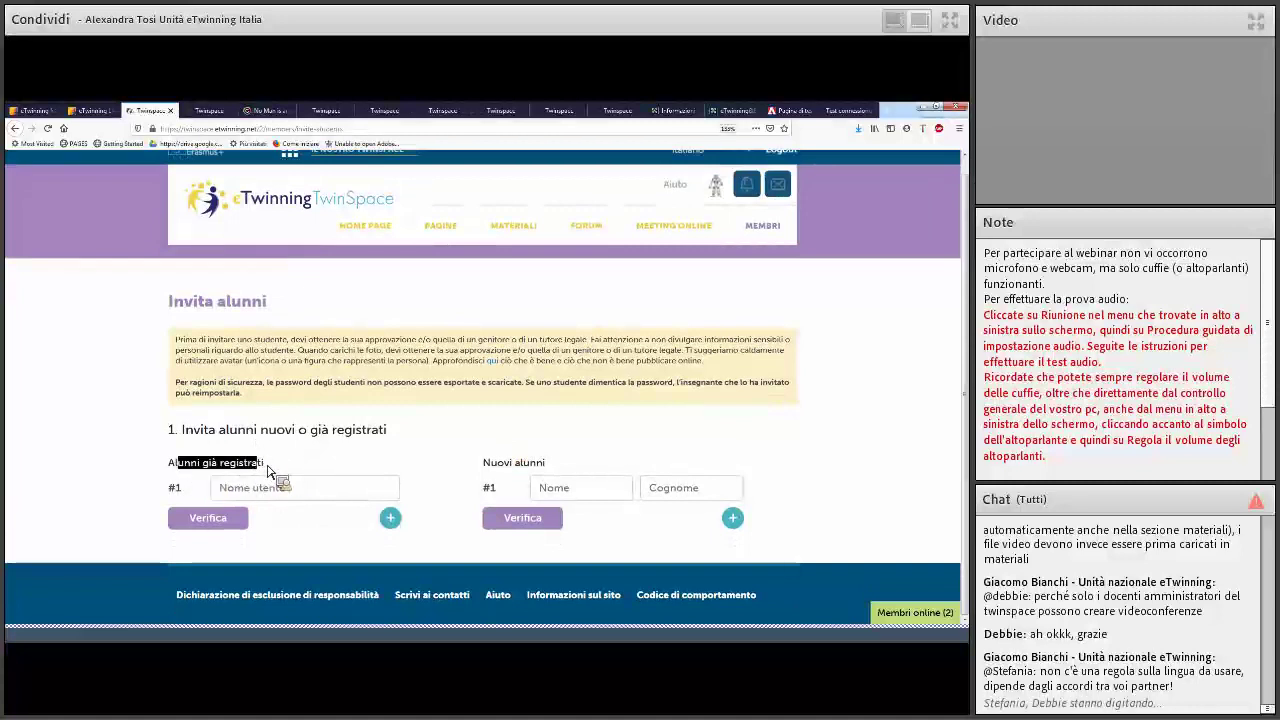
pyautogui.click(381, 469)
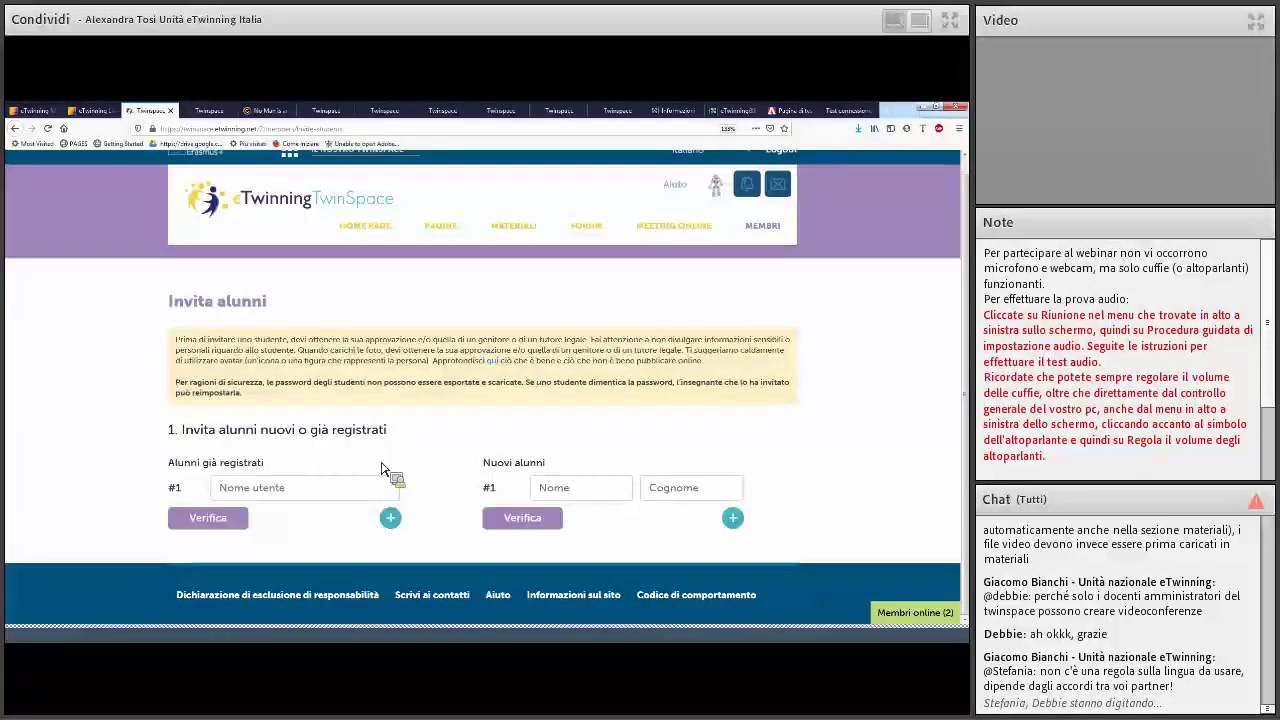